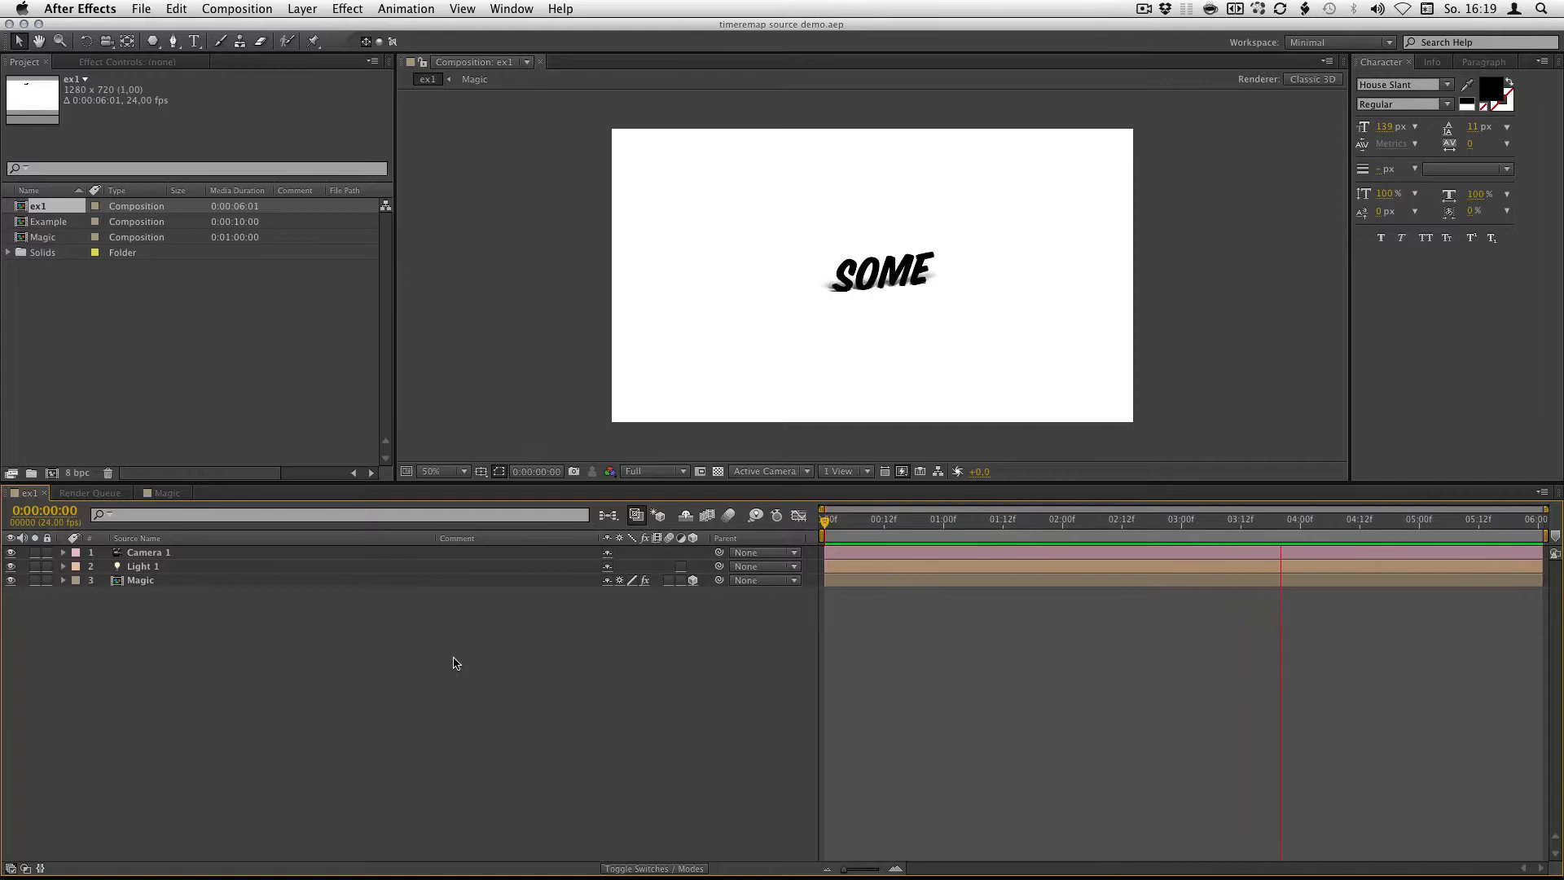
Step: Stop the ex1 RAM preview so the playhead returns to 0:00 showing ONE
{"action": "key", "text": "space"}
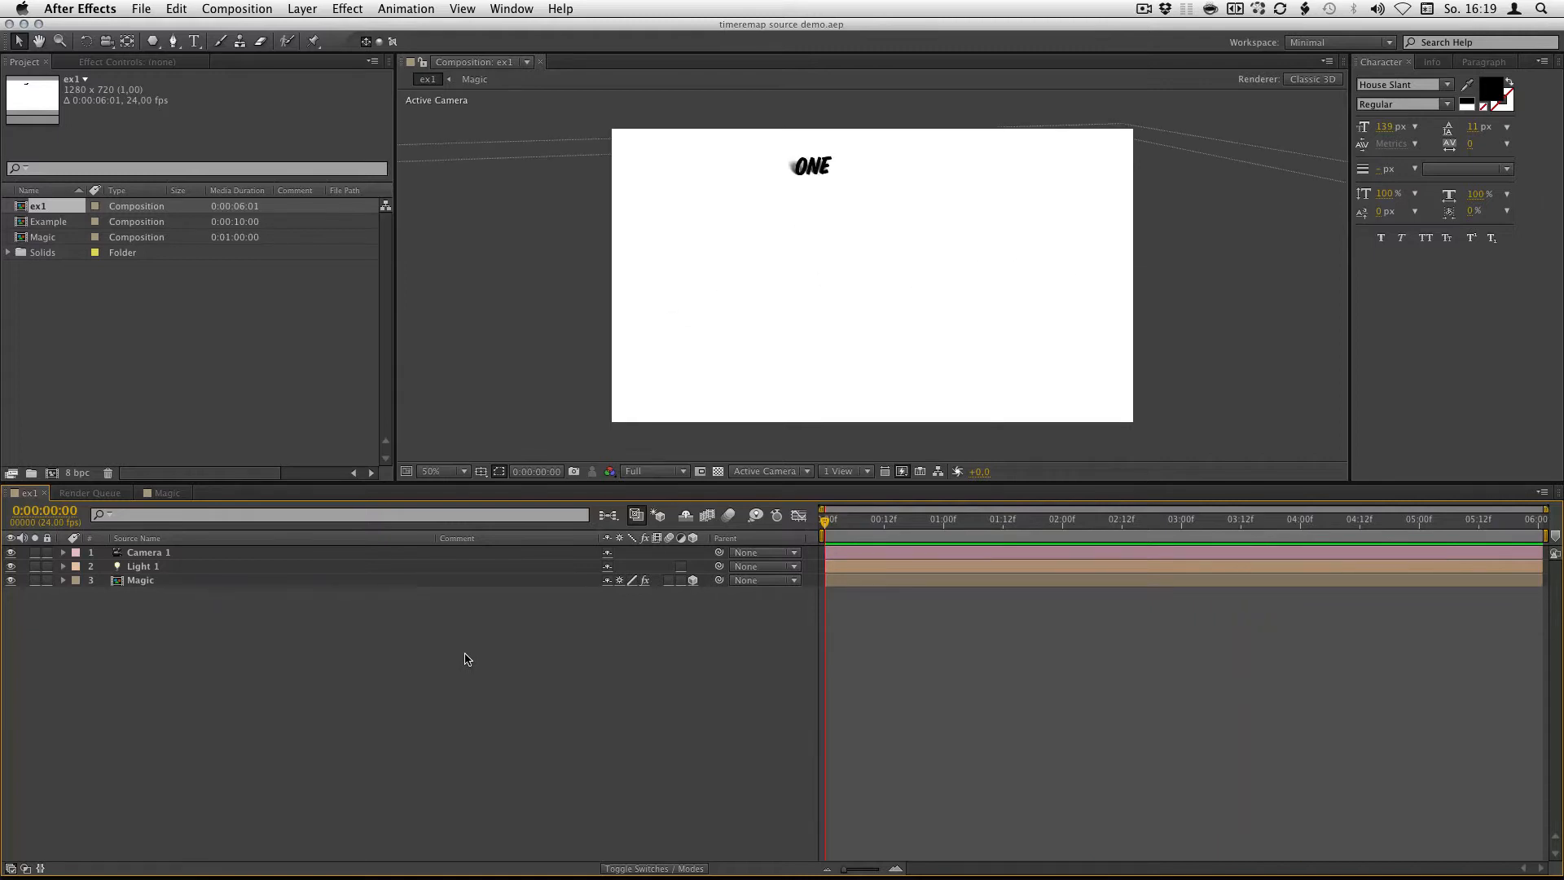
Step: Select the Magic layer and reveal, then collapse, its Time Remap expression
{"action": "left_click", "coordinate": [178, 580]}
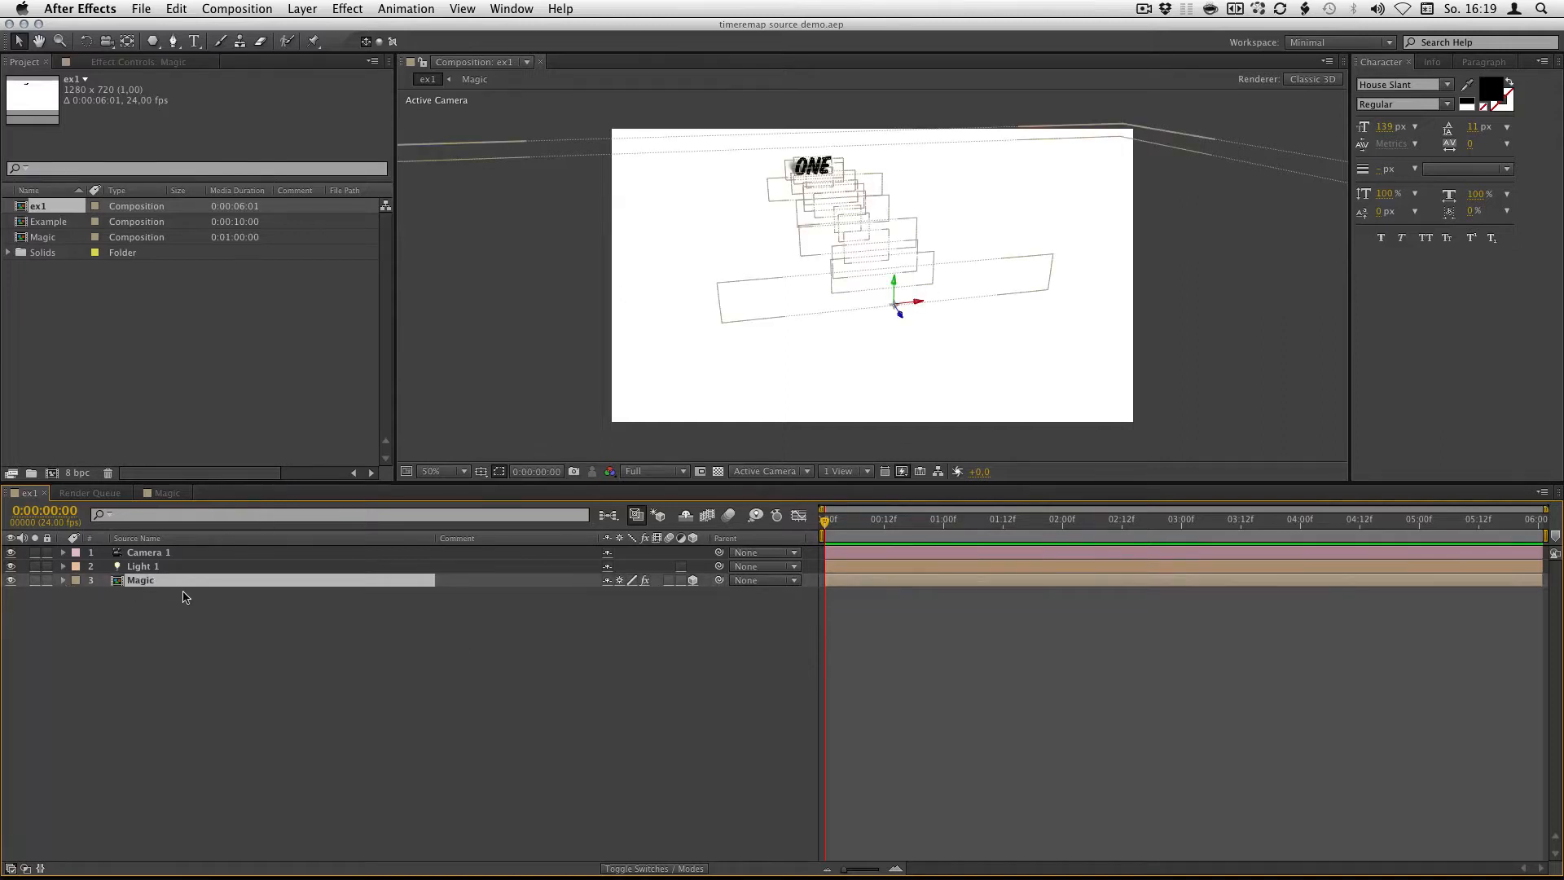
{"action": "left_click", "coordinate": [62, 580]}
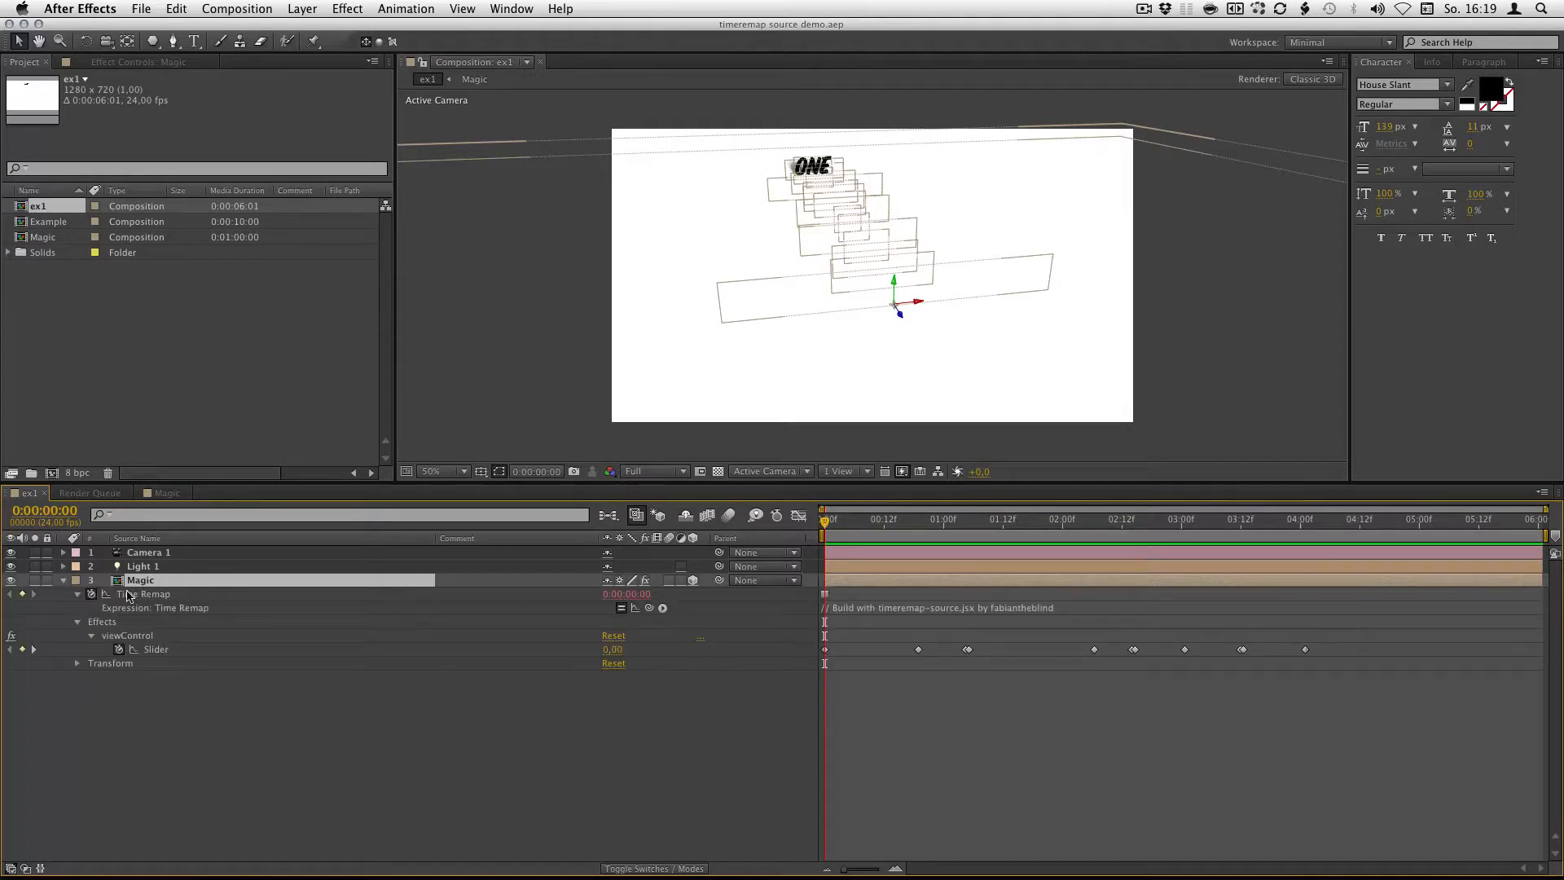
{"action": "left_click", "coordinate": [76, 595]}
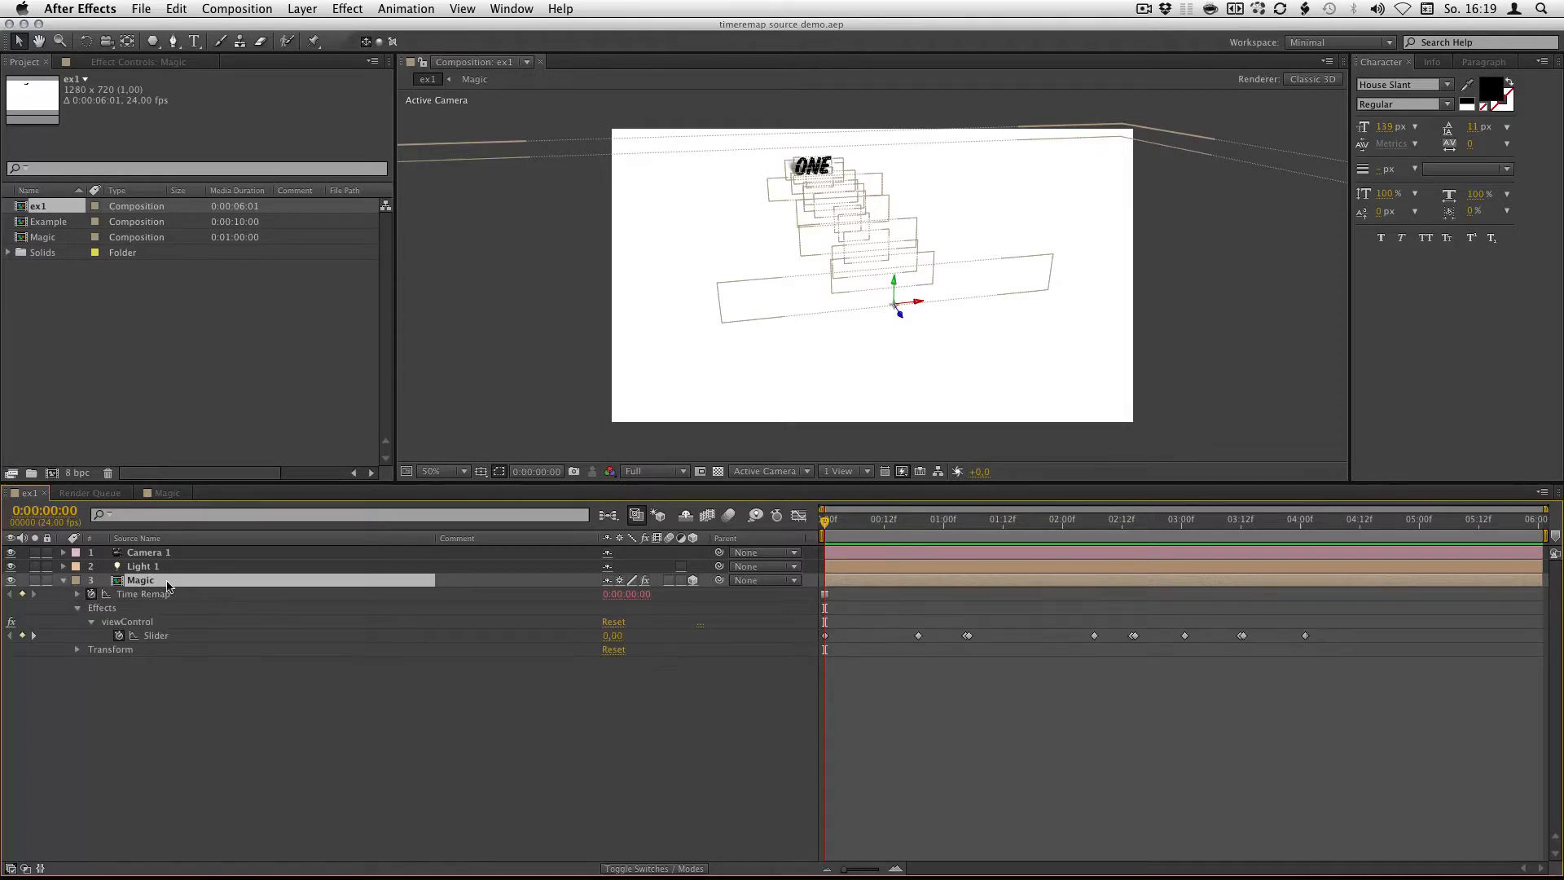
{"action": "left_click", "coordinate": [78, 595]}
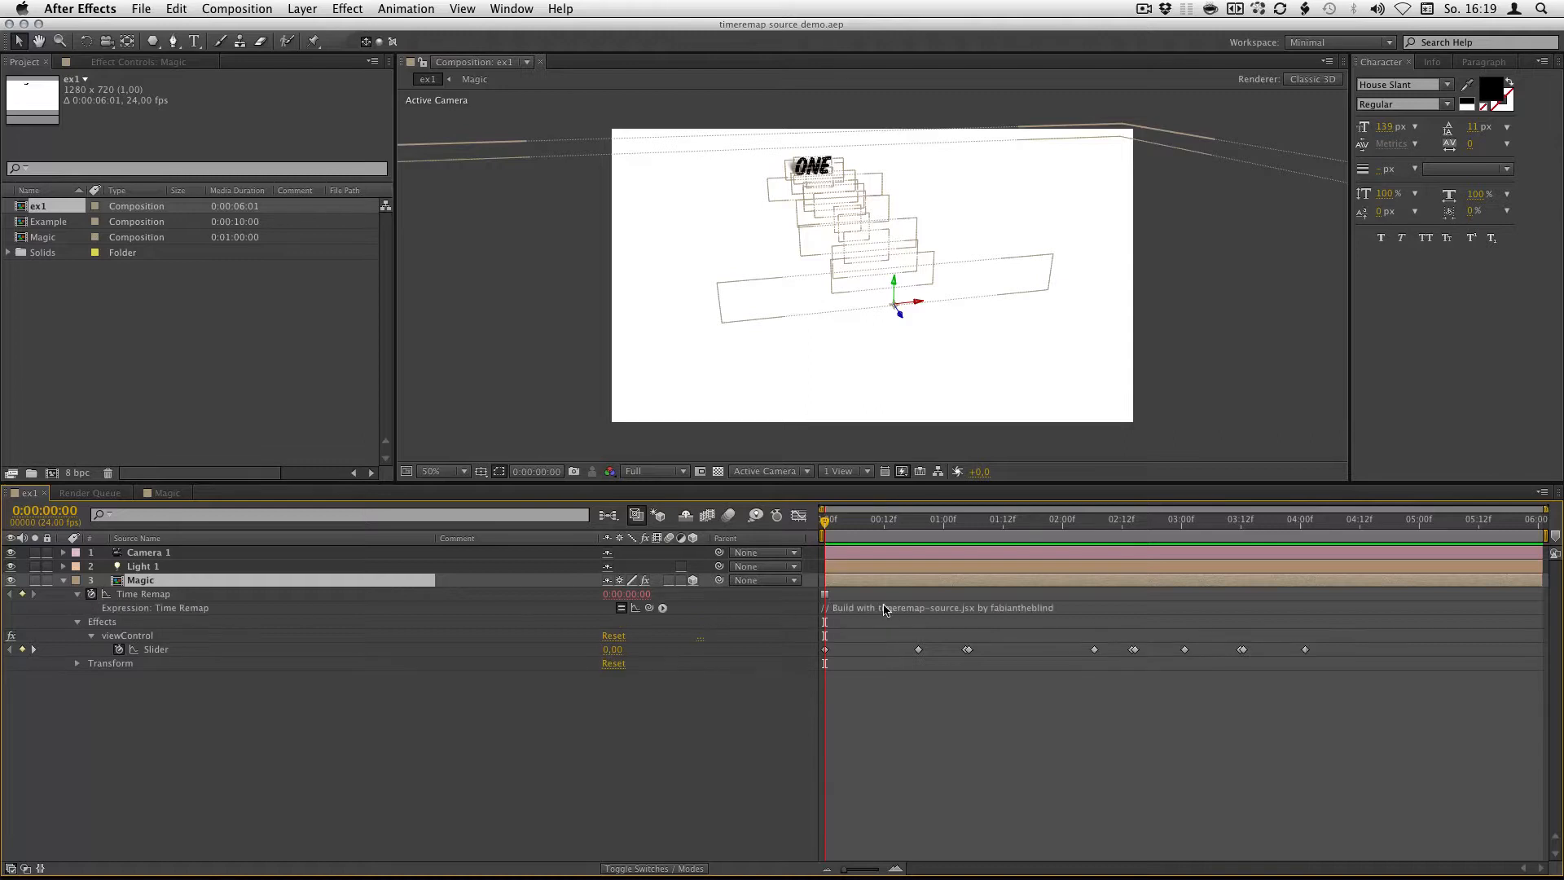
{"action": "left_click", "coordinate": [78, 595]}
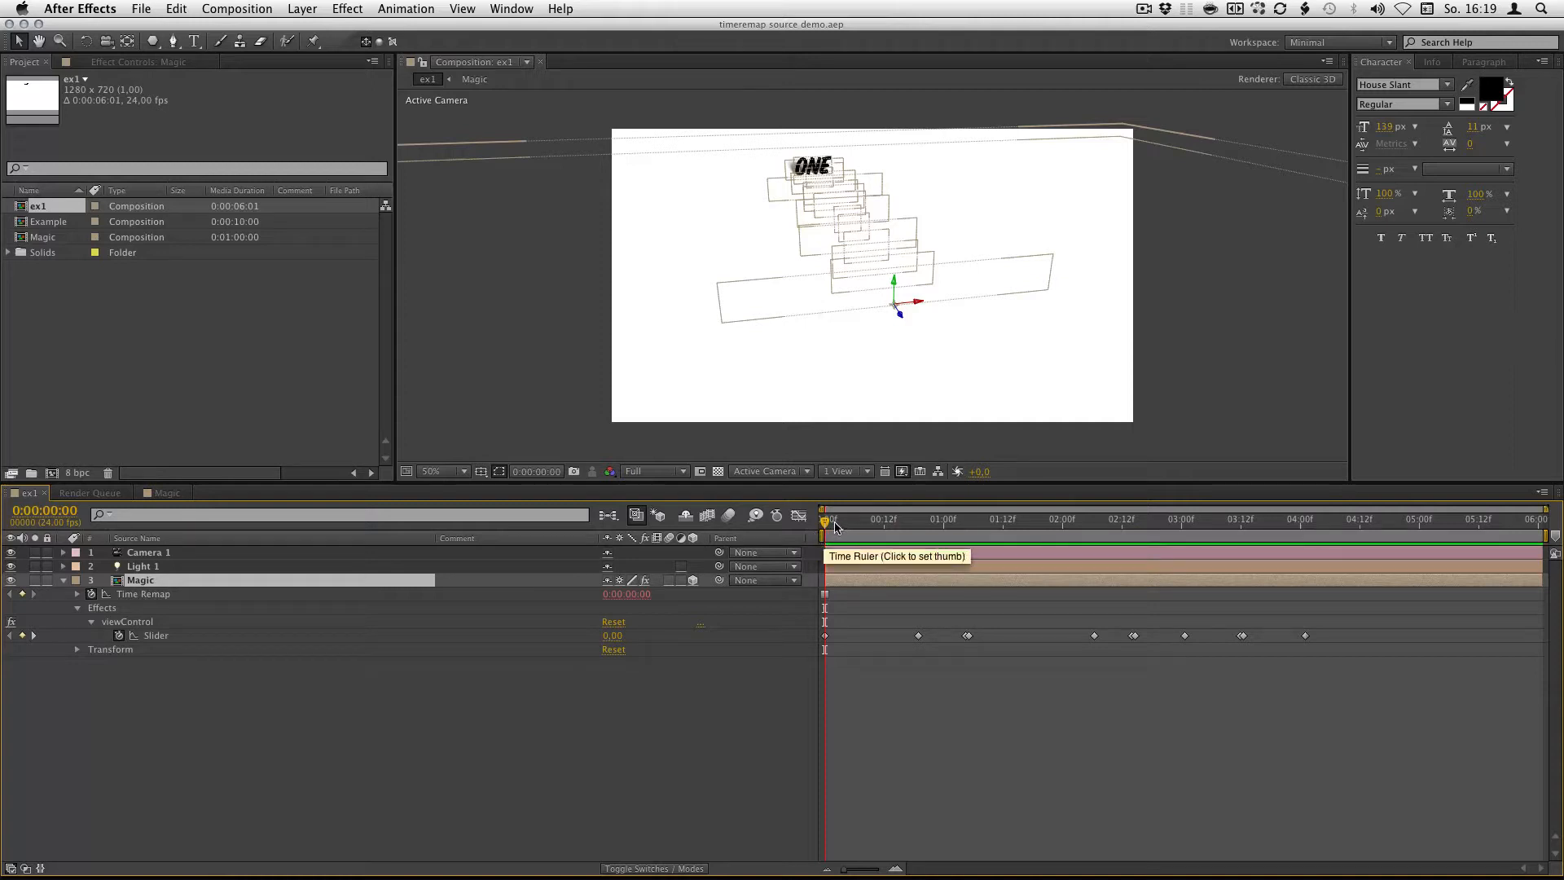
Step: Scrub the playhead and viewControl Slider through the words, delete the test keyframe, and return to frame zero
{"action": "left_click_drag", "start_coordinate": [835, 523], "coordinate": [864, 520]}
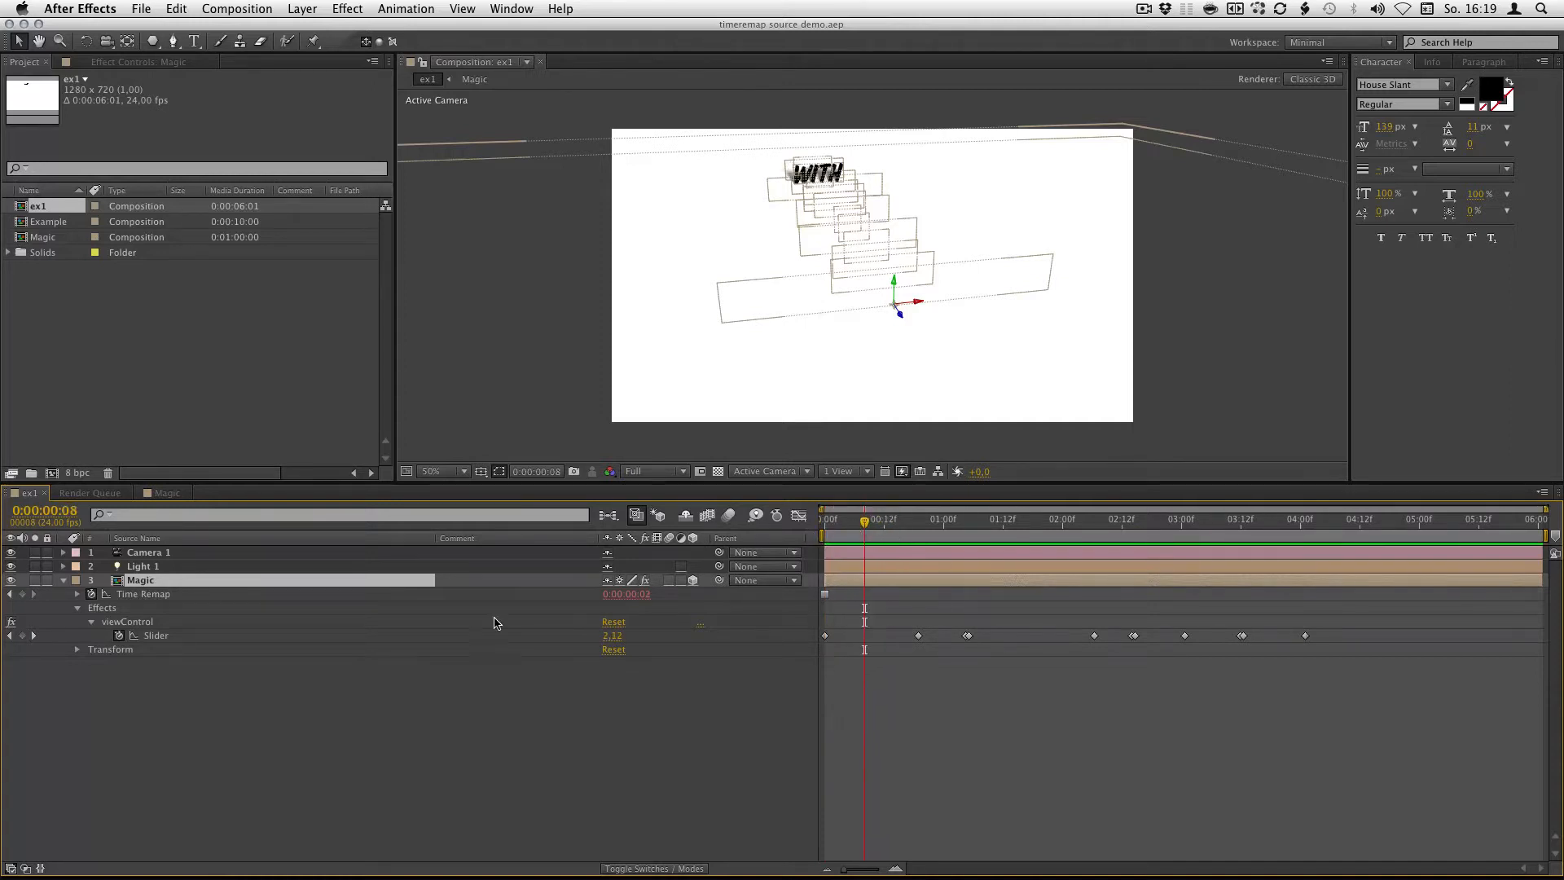
{"action": "left_click_drag", "start_coordinate": [611, 635], "coordinate": [603, 639]}
{"action": "left_click", "coordinate": [864, 635]}
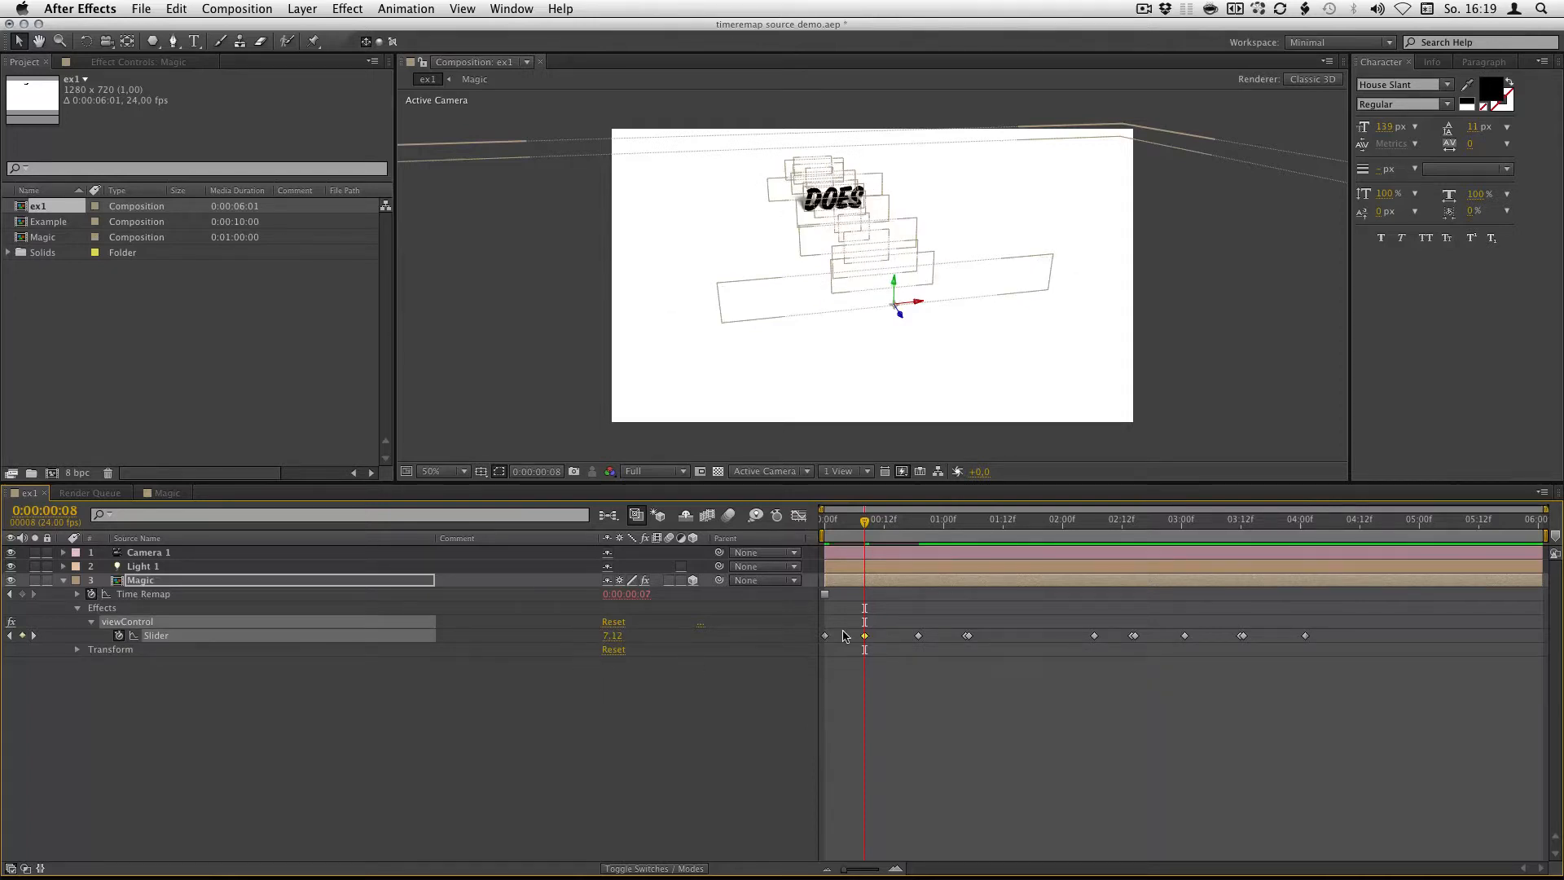
{"action": "key", "text": "Delete"}
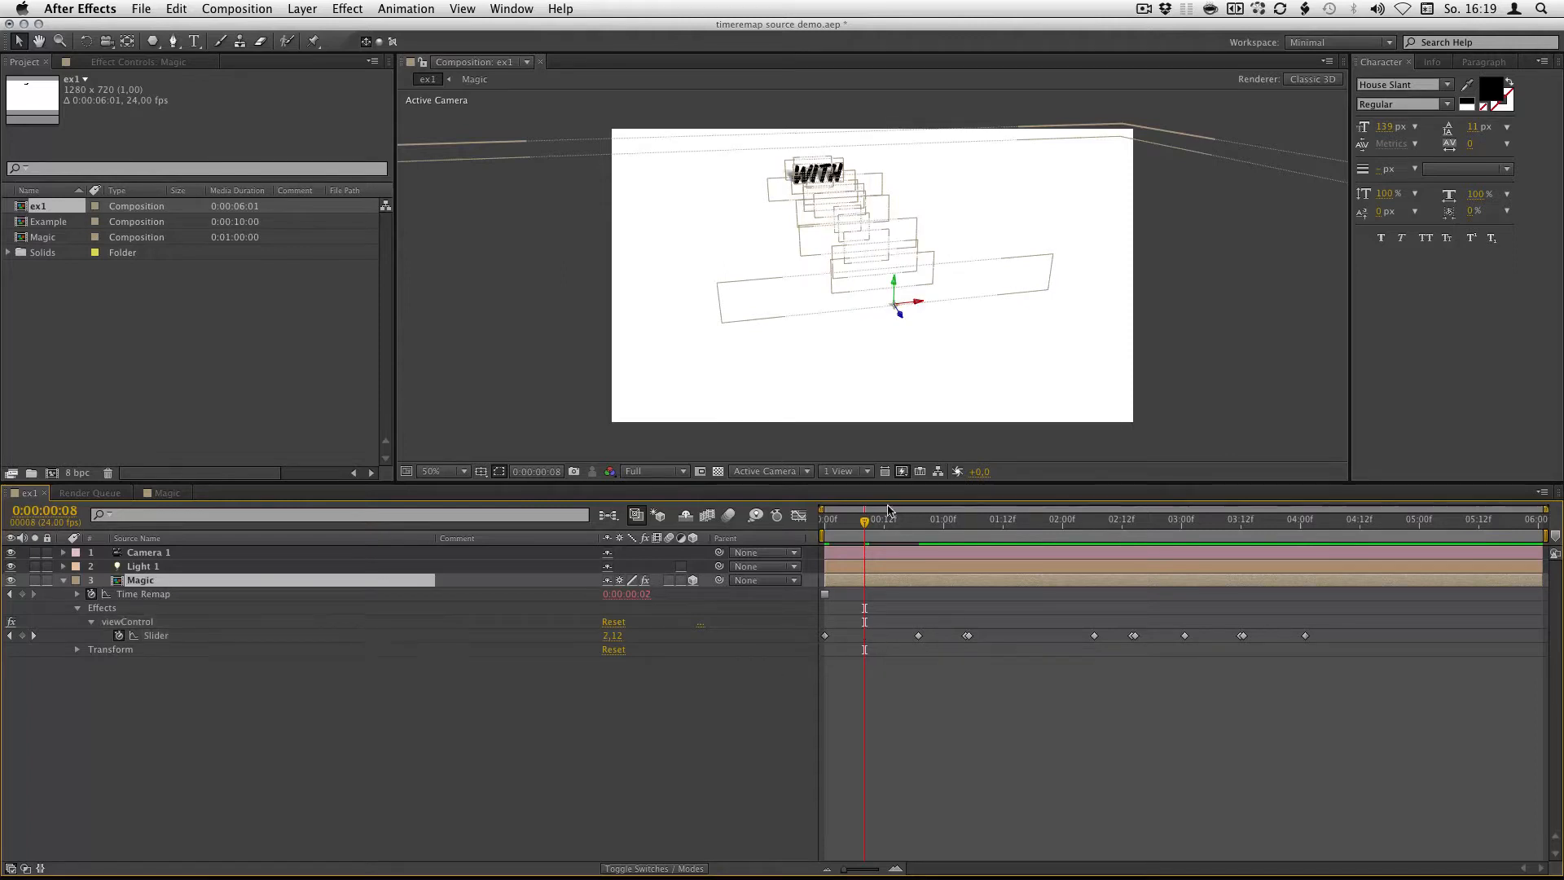
{"action": "left_click_drag", "start_coordinate": [864, 520], "coordinate": [1040, 528]}
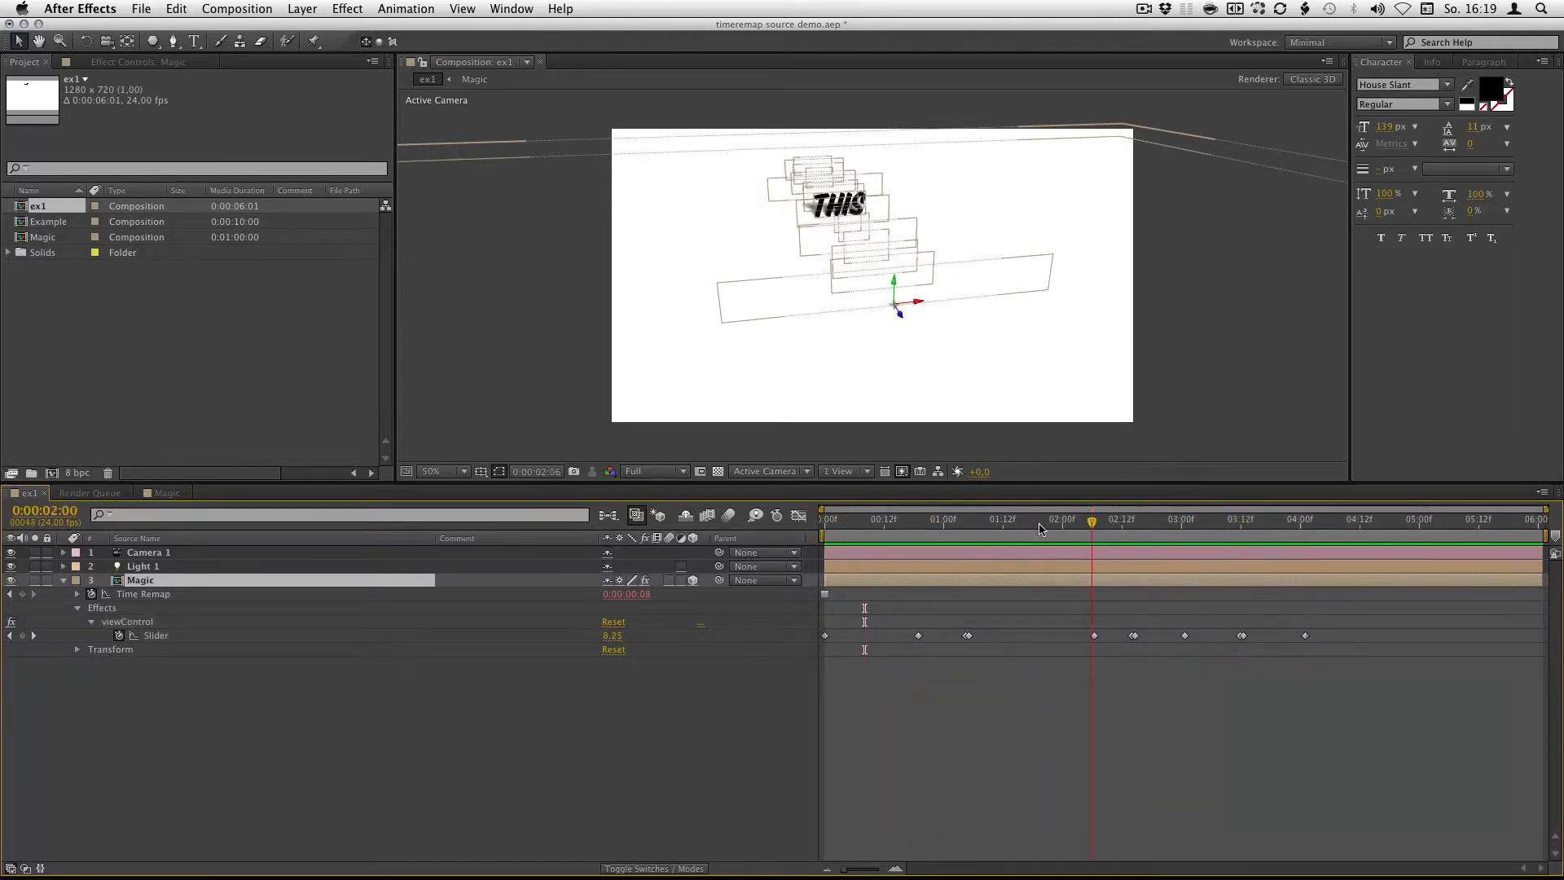
{"action": "key", "text": "Home"}
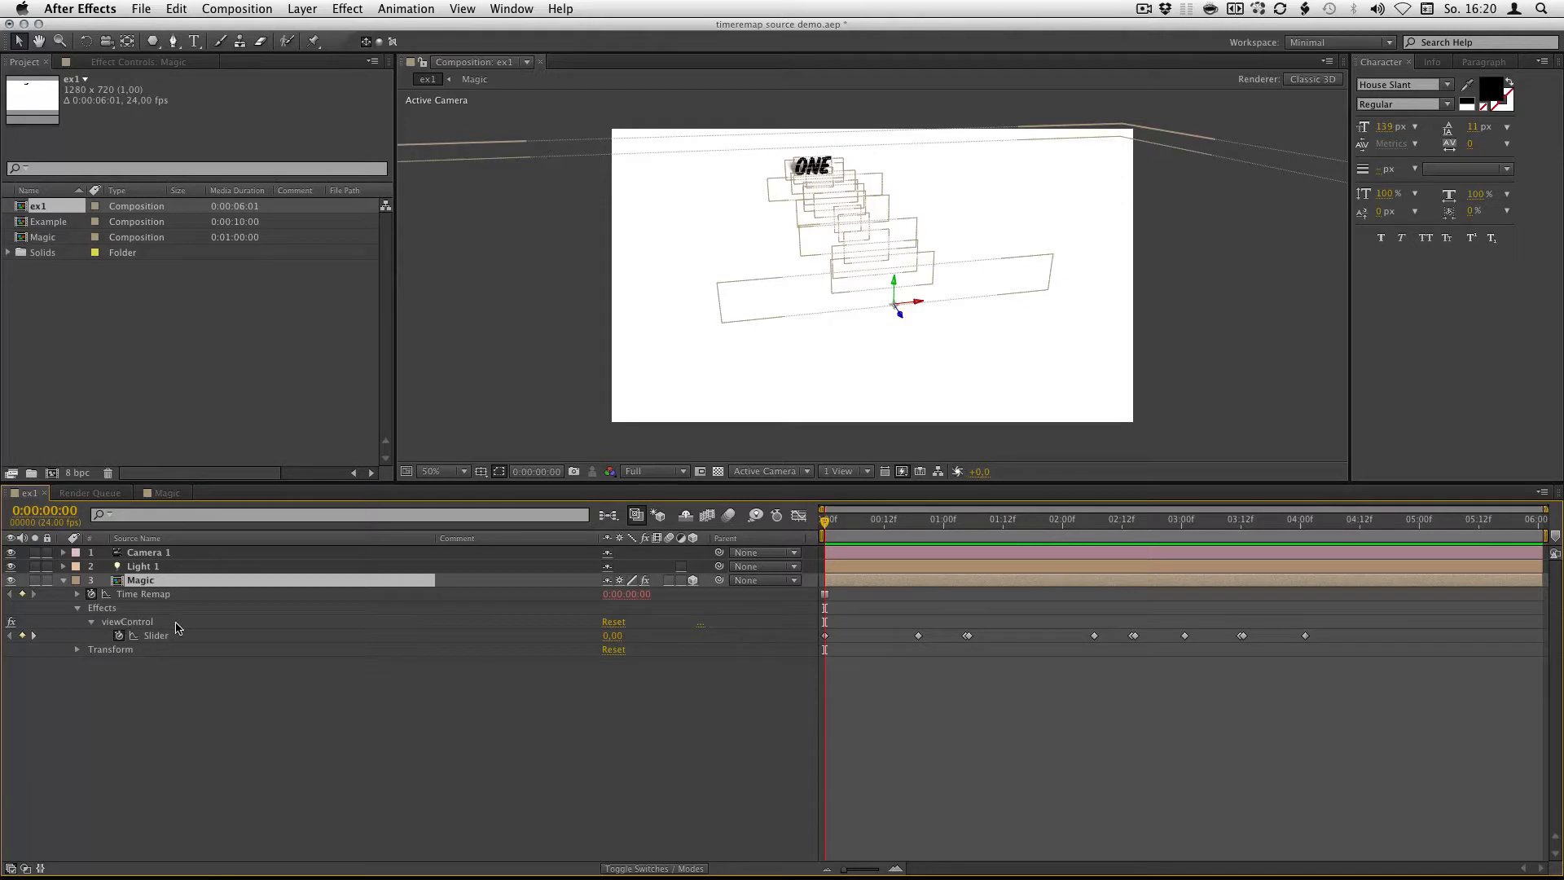
{"action": "double_click", "coordinate": [859, 583]}
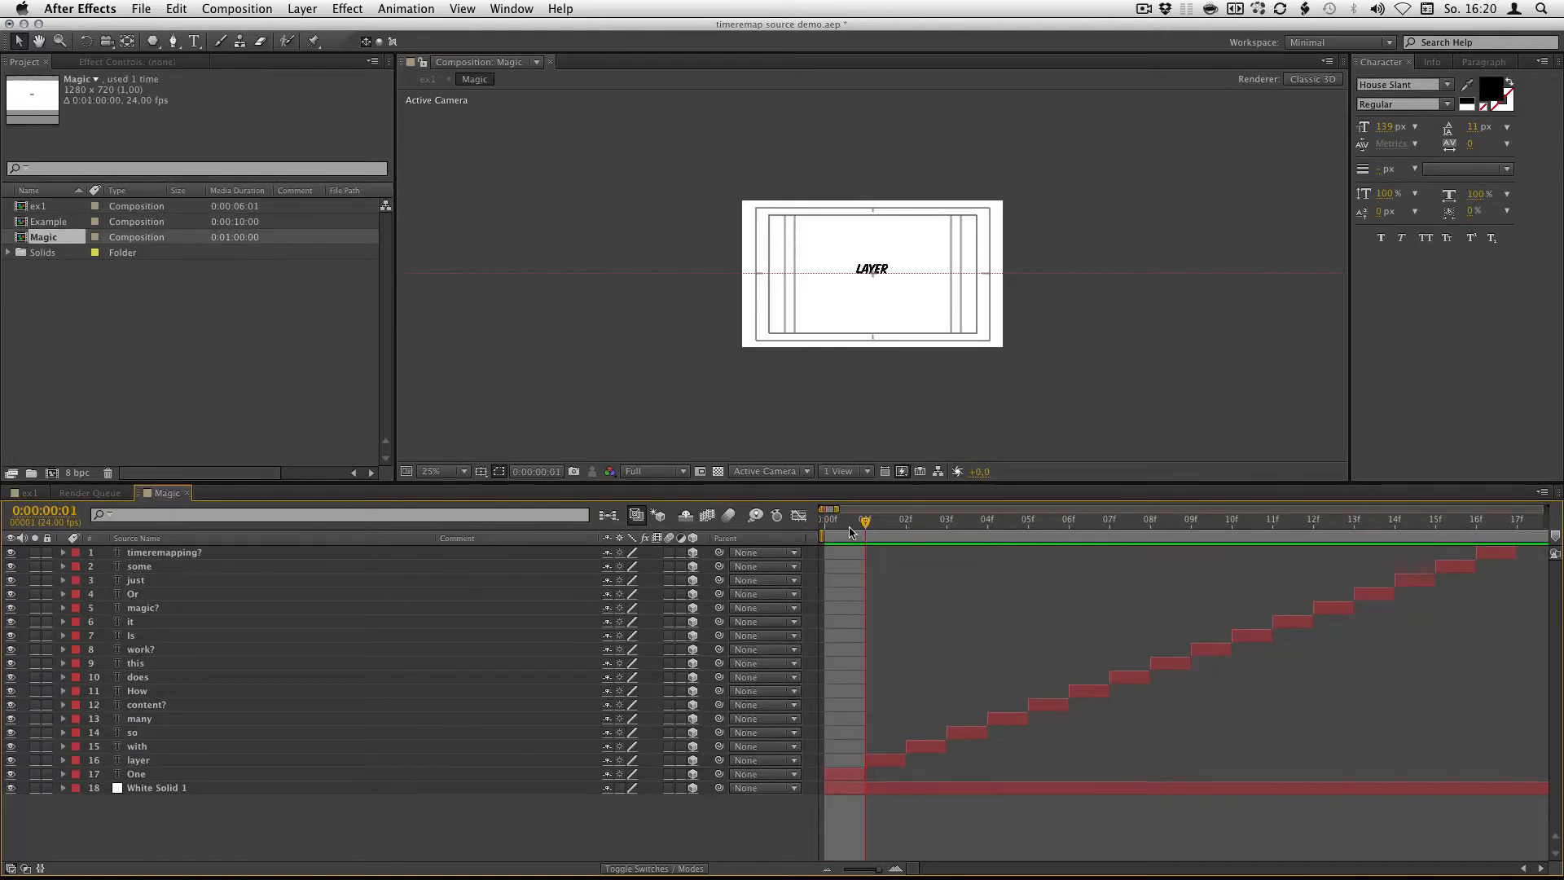
{"action": "left_click_drag", "start_coordinate": [834, 532], "coordinate": [1466, 515]}
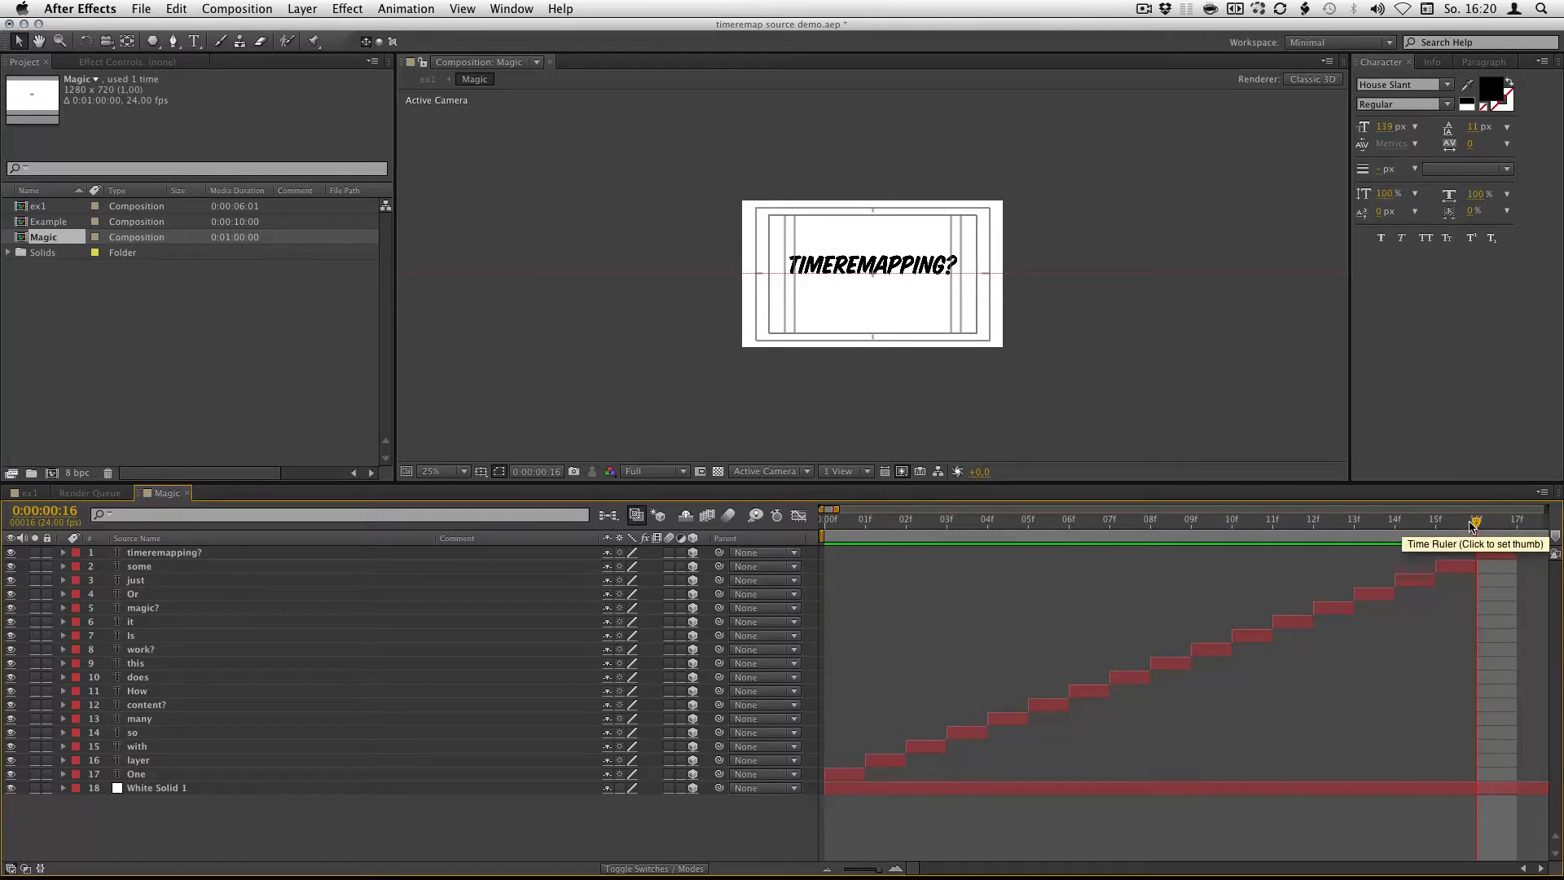
{"action": "left_click_drag", "start_coordinate": [1472, 525], "coordinate": [924, 569]}
{"action": "key", "text": "Home"}
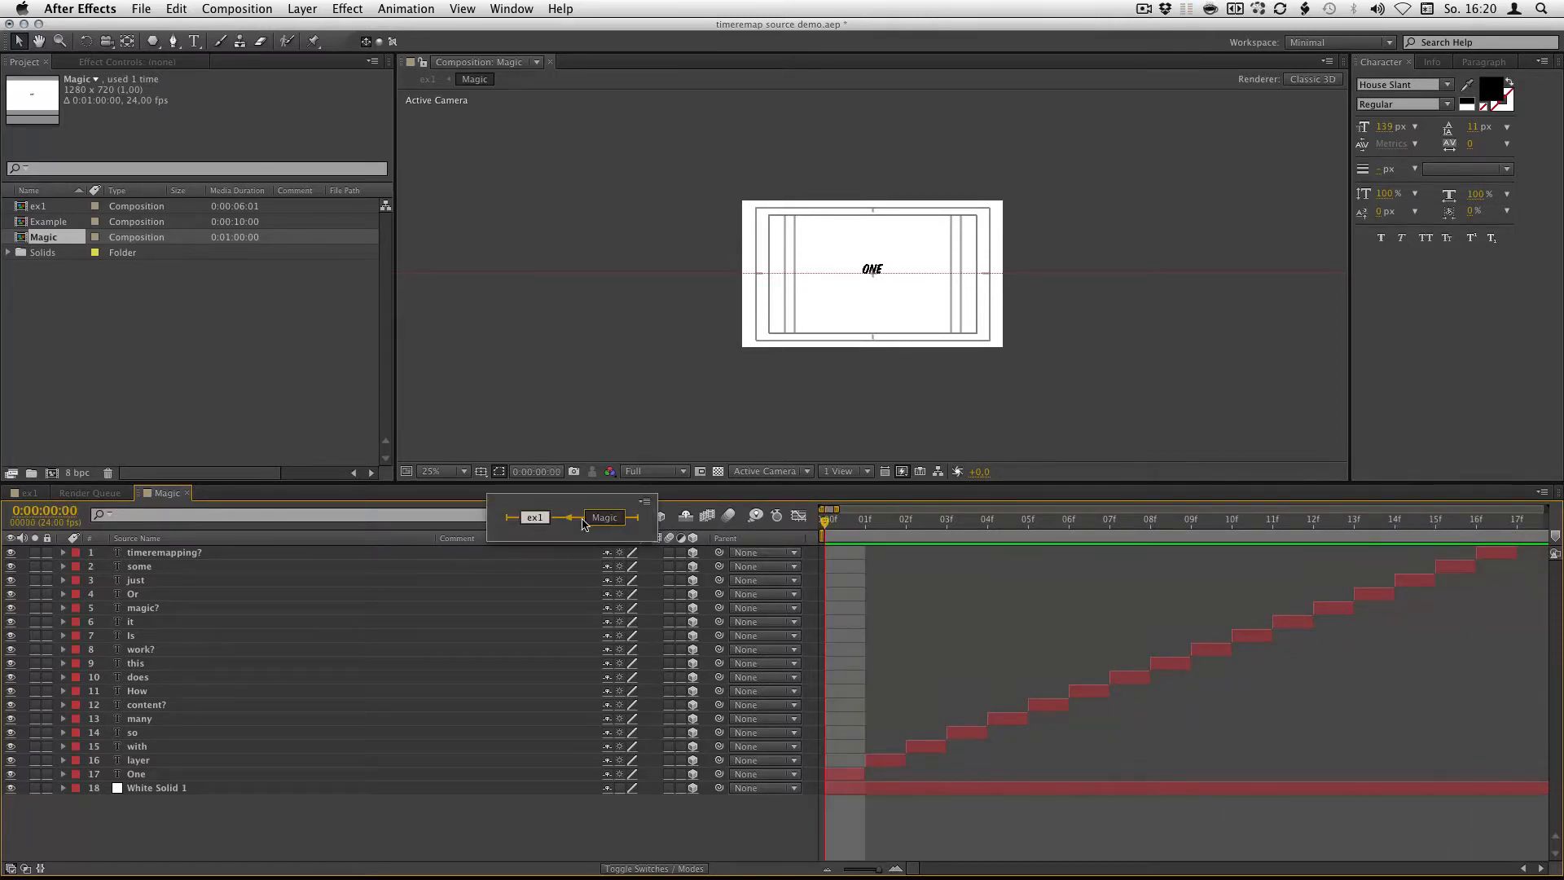
{"action": "left_click", "coordinate": [25, 493]}
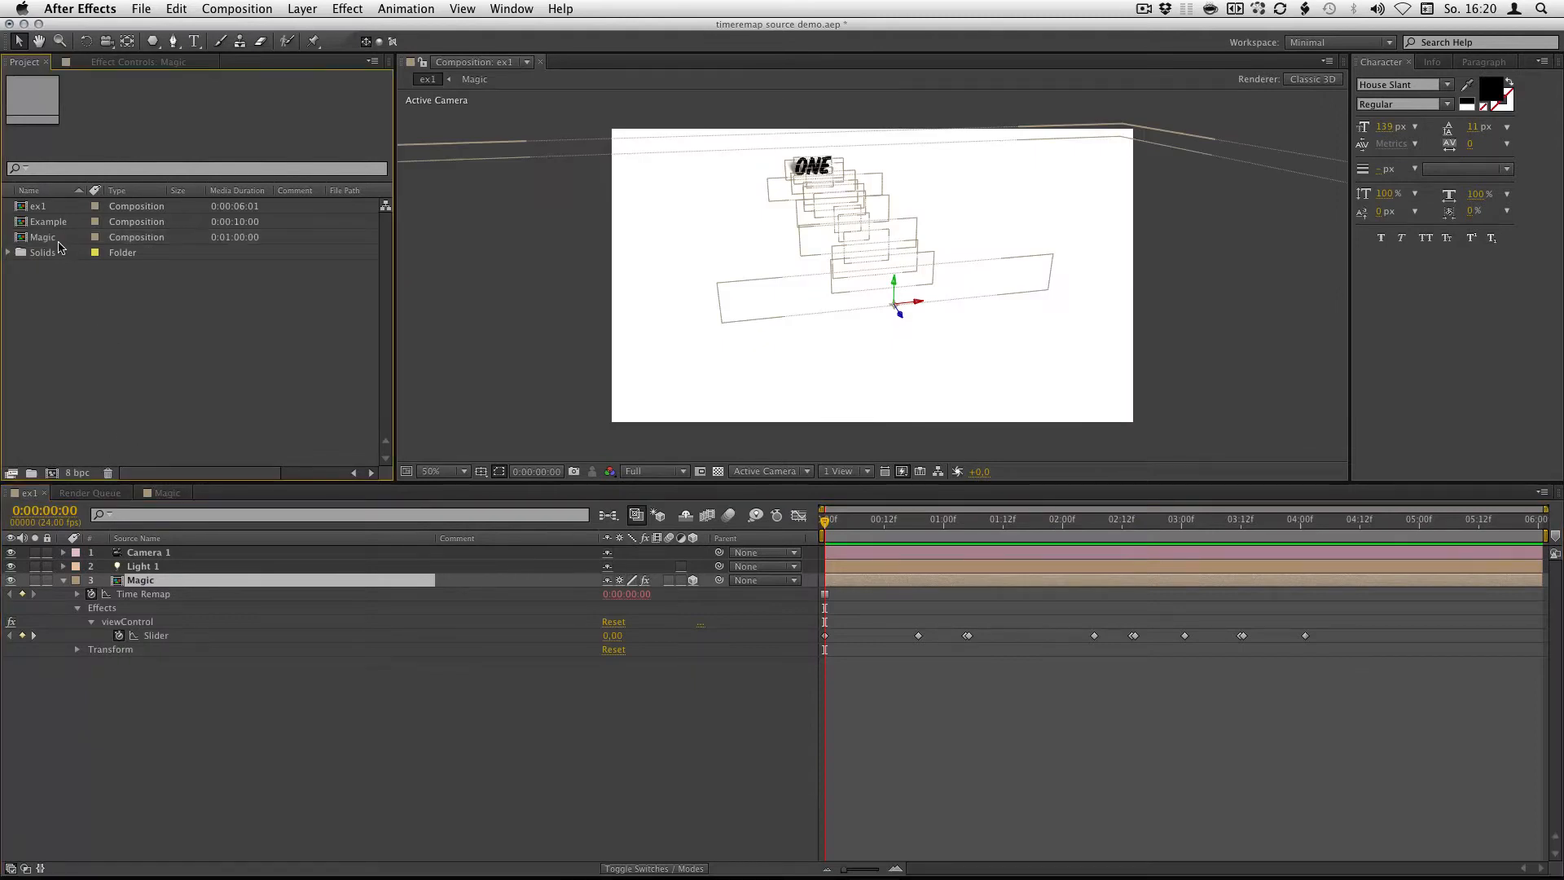
Step: Open the Example composition and drag the divider up to give the timeline more height
{"action": "double_click", "coordinate": [49, 221]}
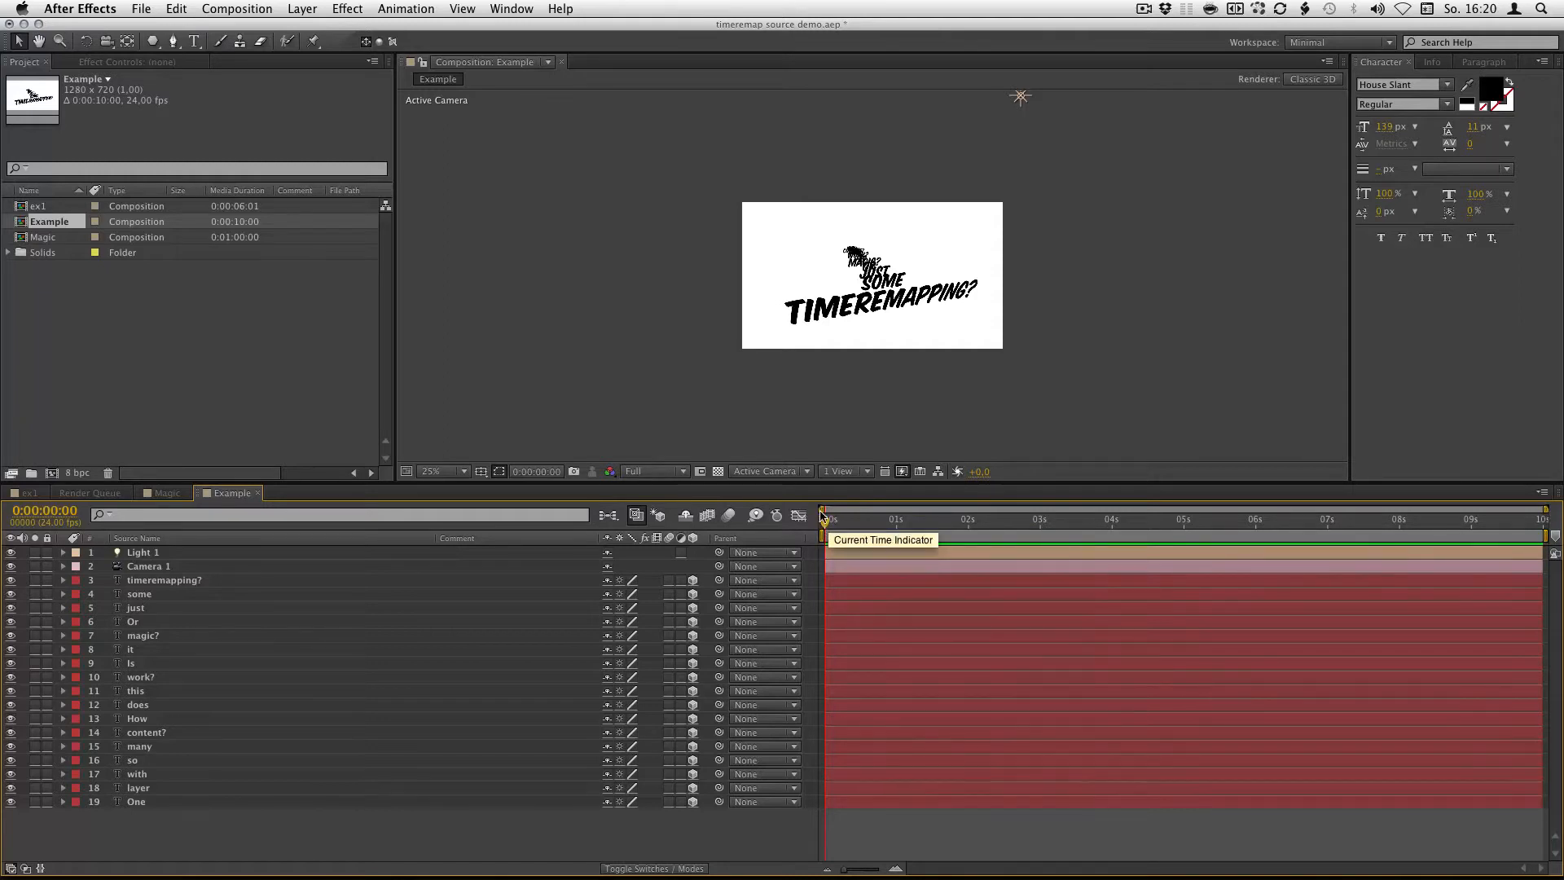
{"action": "left_click_drag", "start_coordinate": [242, 481], "coordinate": [375, 370]}
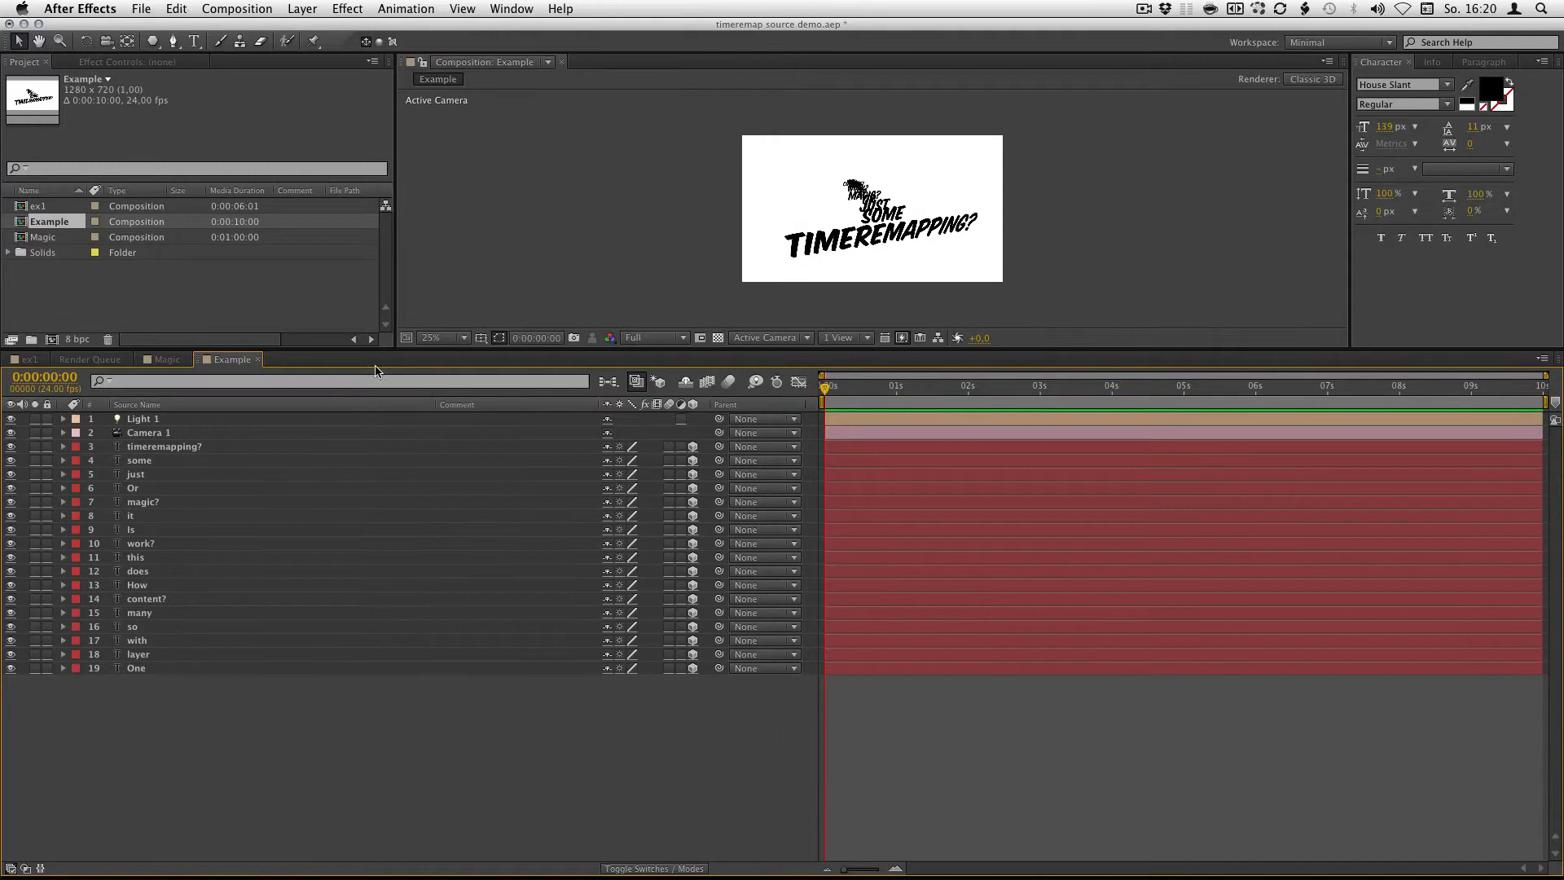
{"action": "left_click", "coordinate": [512, 9]}
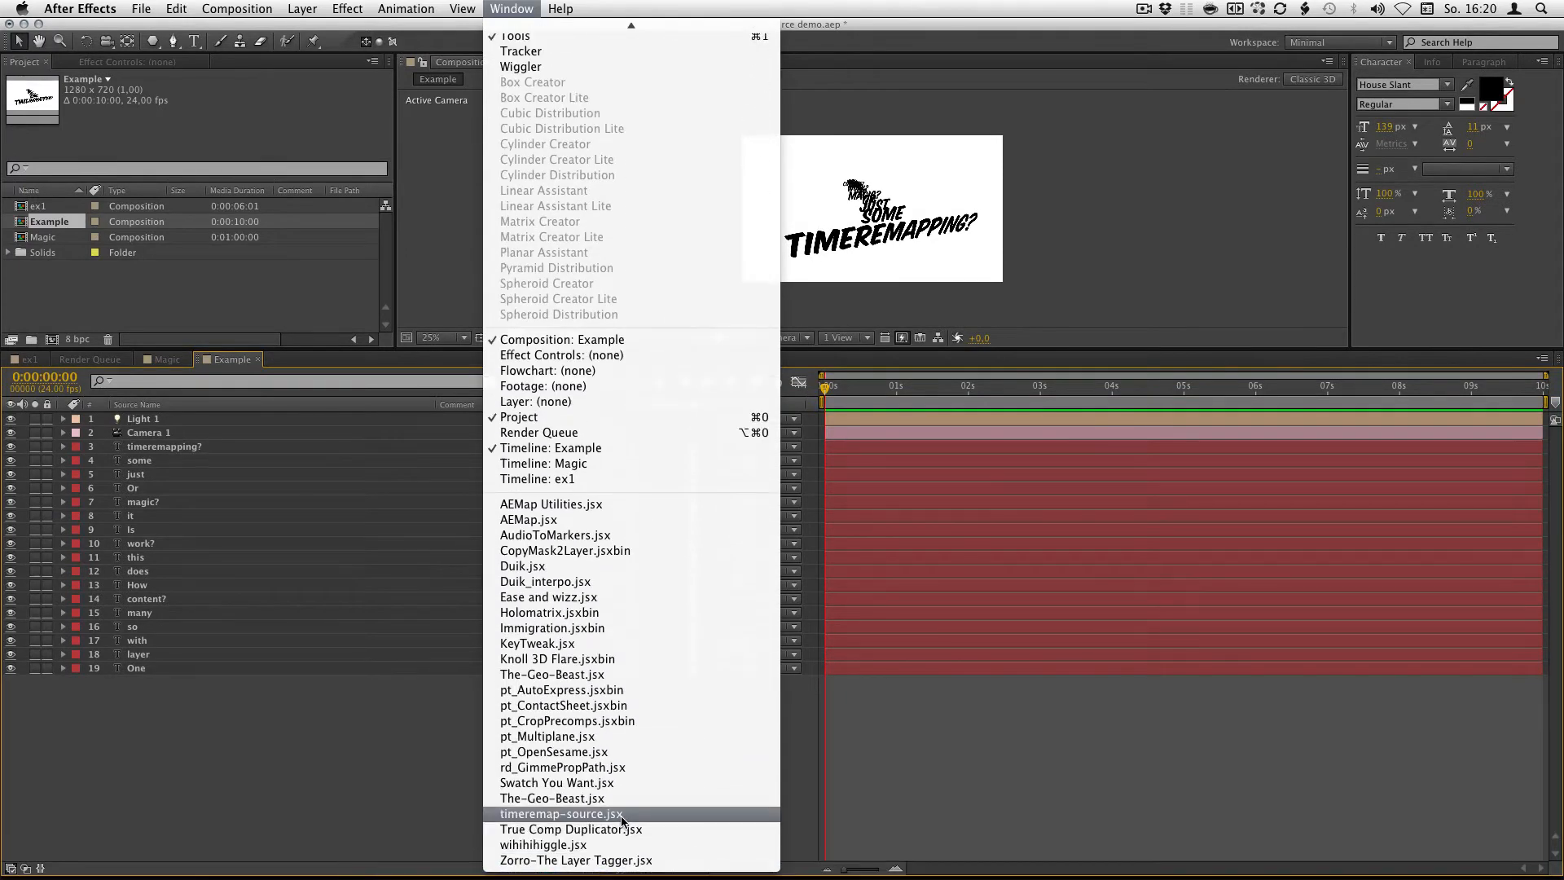
Step: Launch the timeremap-source script panel, move it aside and review its help
{"action": "left_click", "coordinate": [625, 818]}
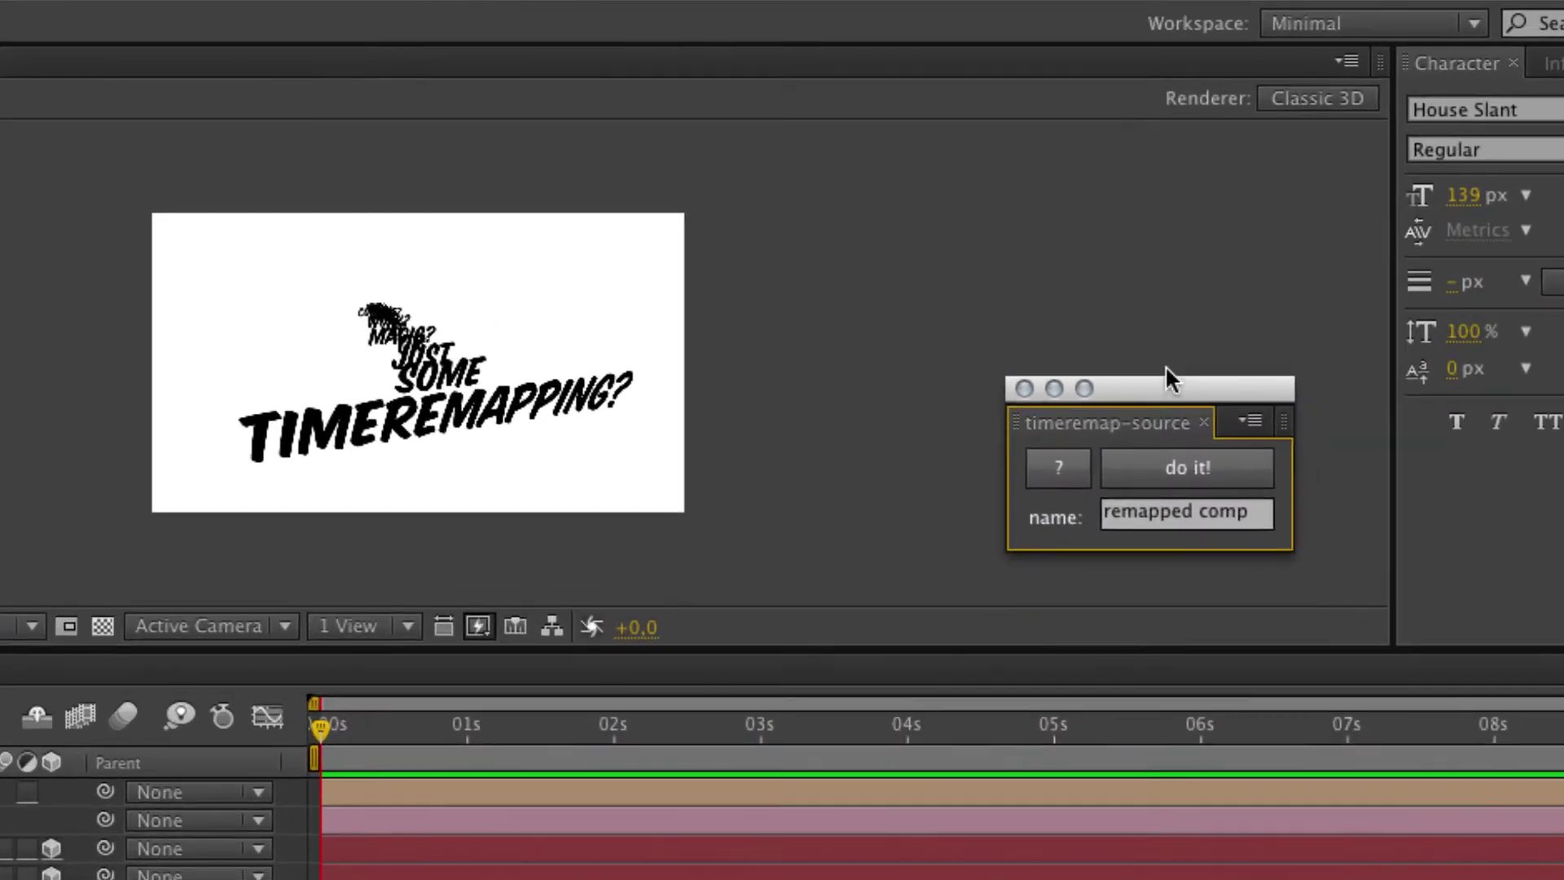
{"action": "left_click_drag", "start_coordinate": [1167, 386], "coordinate": [1106, 239]}
{"action": "left_click", "coordinate": [999, 319]}
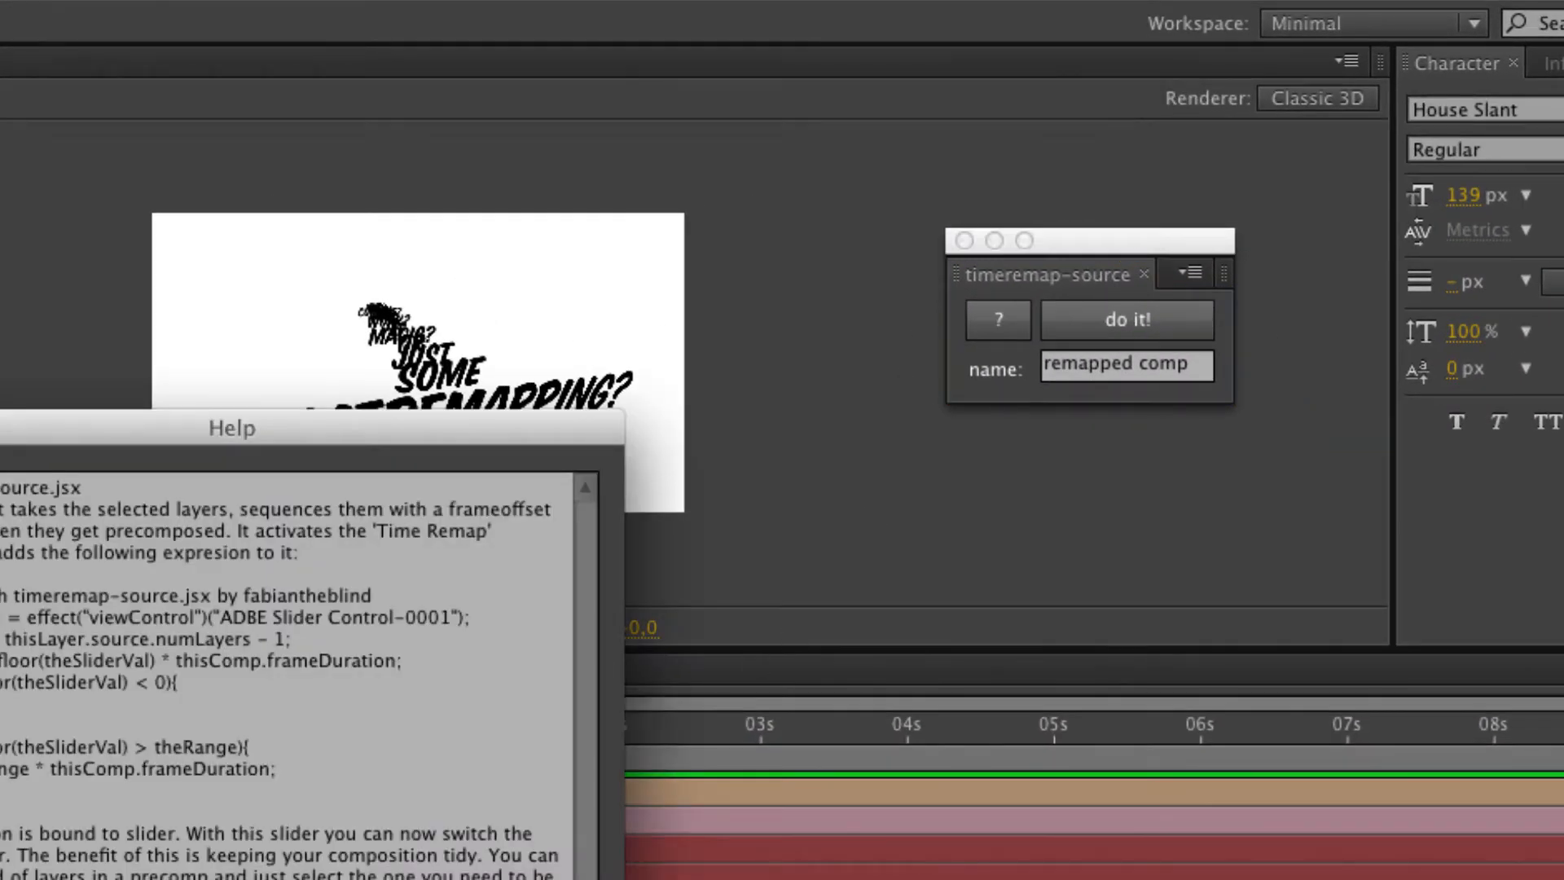
{"action": "key", "text": "Return"}
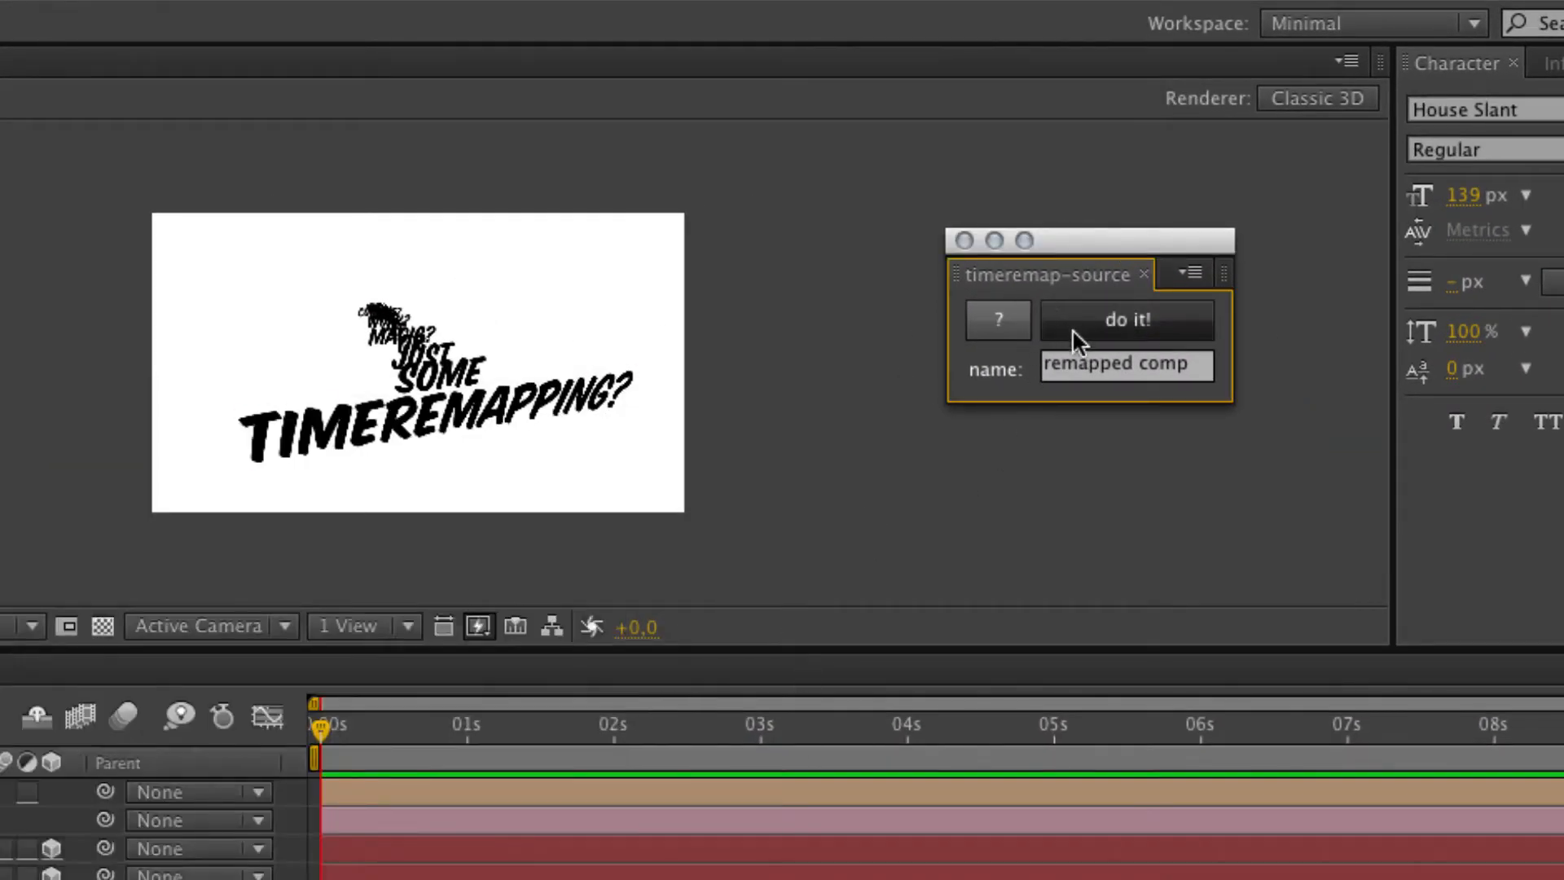
Step: Enter NewPrecompedText as the name for the new precomposed text comp
{"action": "left_click", "coordinate": [1128, 320]}
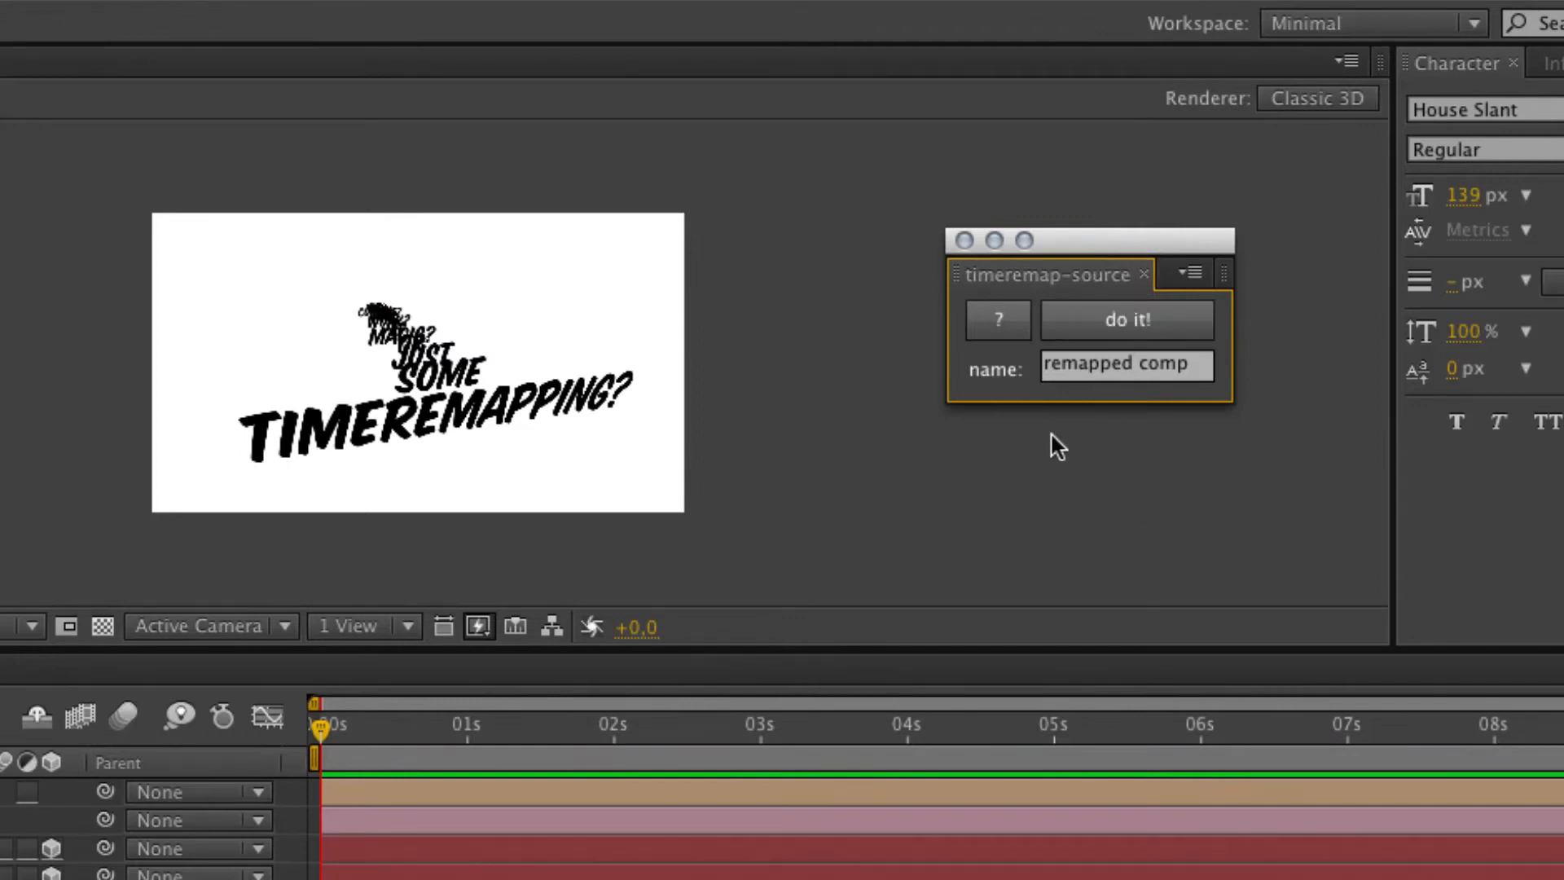
{"action": "left_click", "coordinate": [1200, 358]}
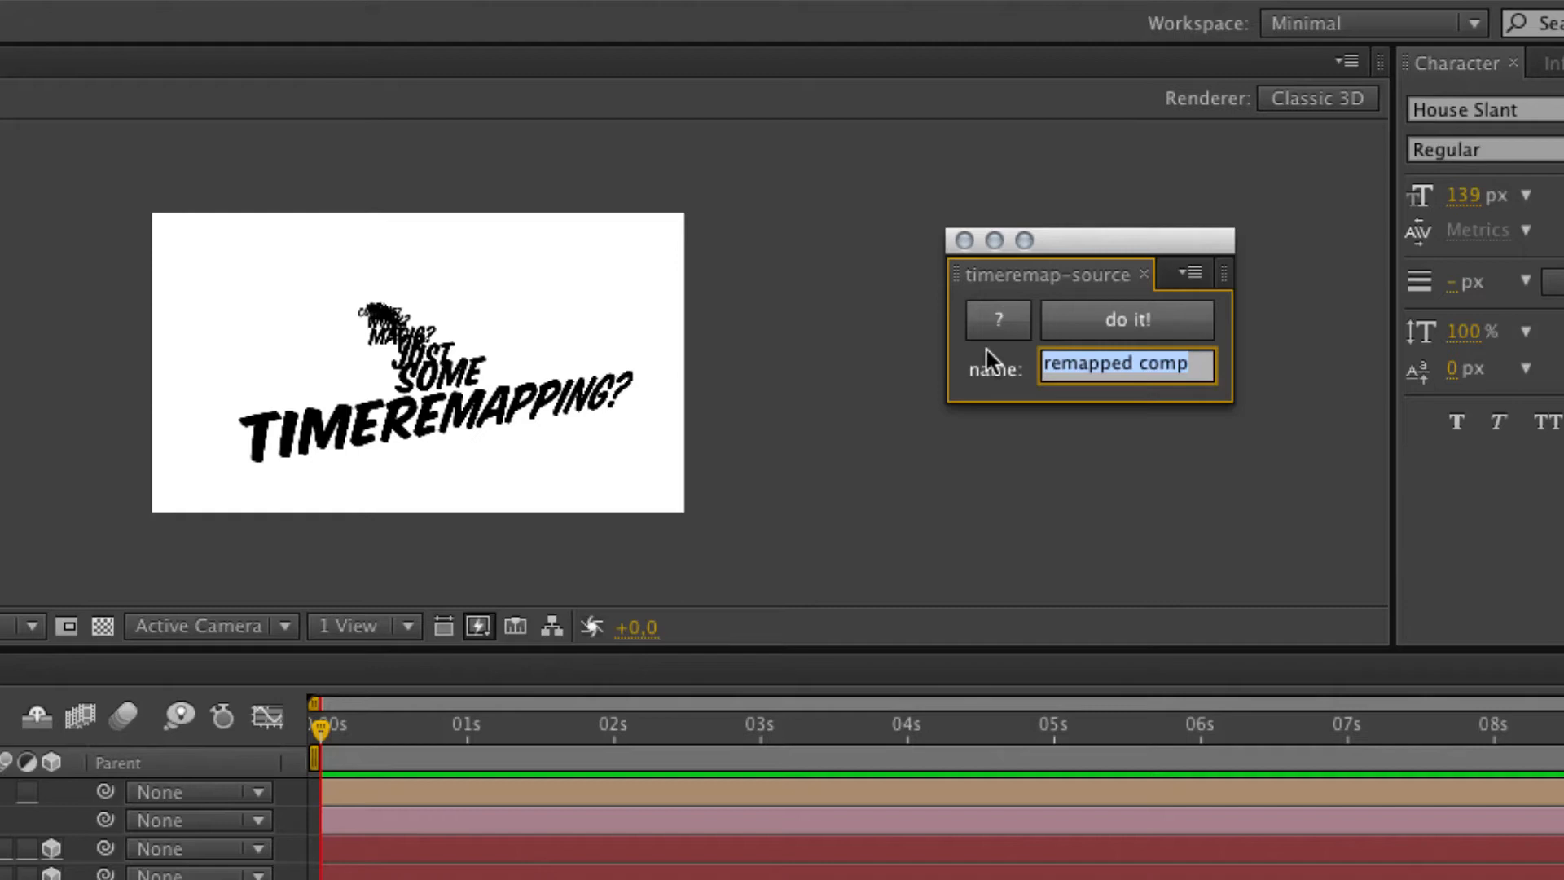
{"action": "type", "text": "Ne"}
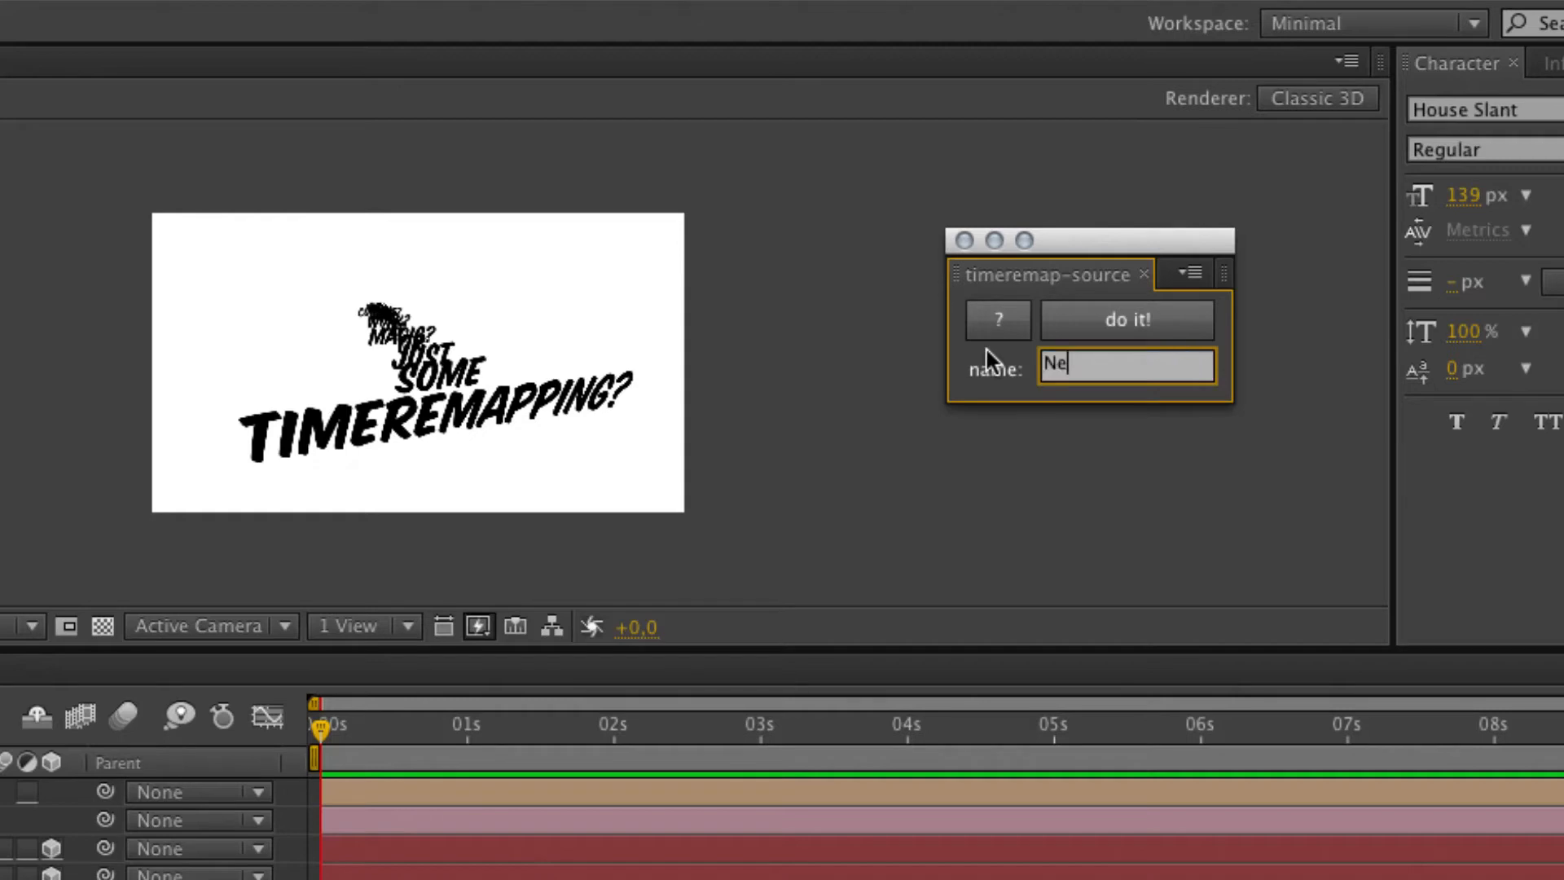
{"action": "type", "text": "w"}
{"action": "type", "text": "Preco"}
{"action": "type", "text": "mpedText"}
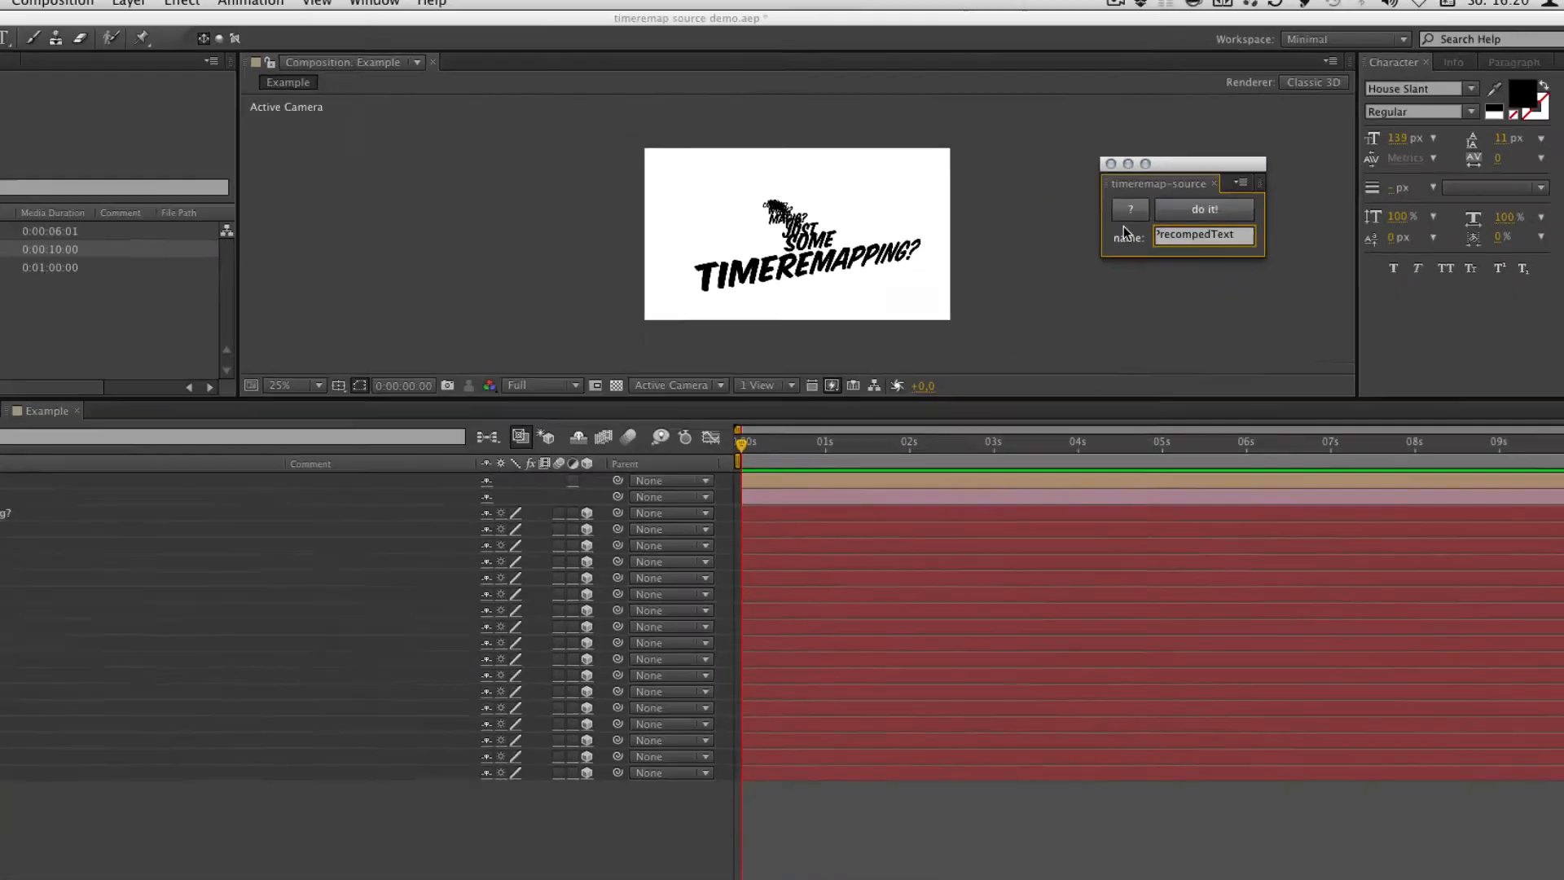
{"action": "left_click", "coordinate": [297, 788]}
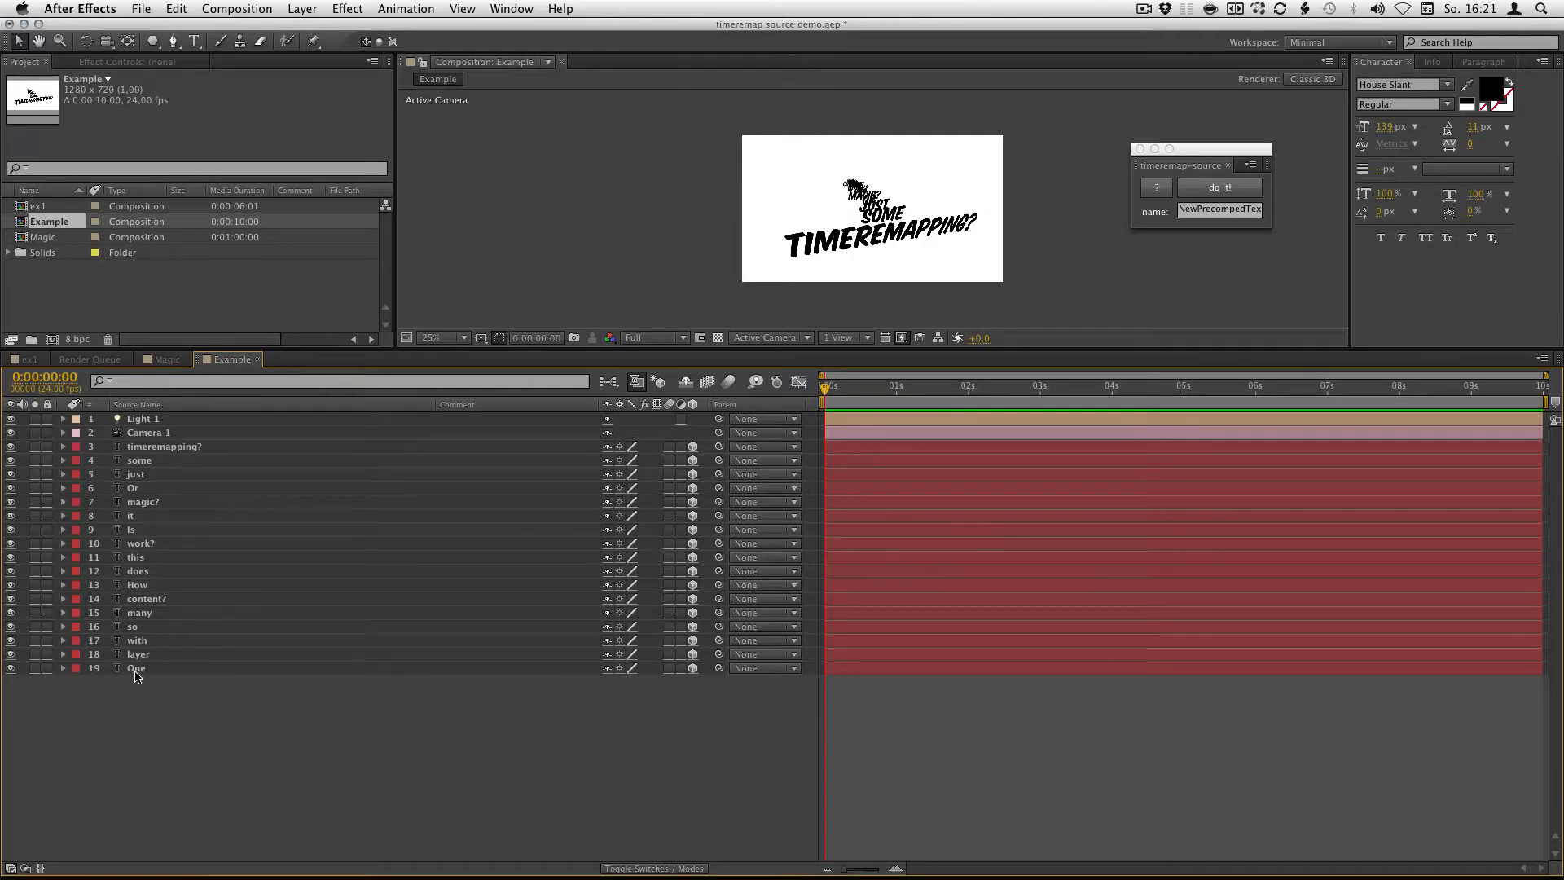
Step: Inspect the ex1 and Magic comps, then return to the Example composition
{"action": "left_click", "coordinate": [30, 359]}
{"action": "double_click", "coordinate": [858, 452]}
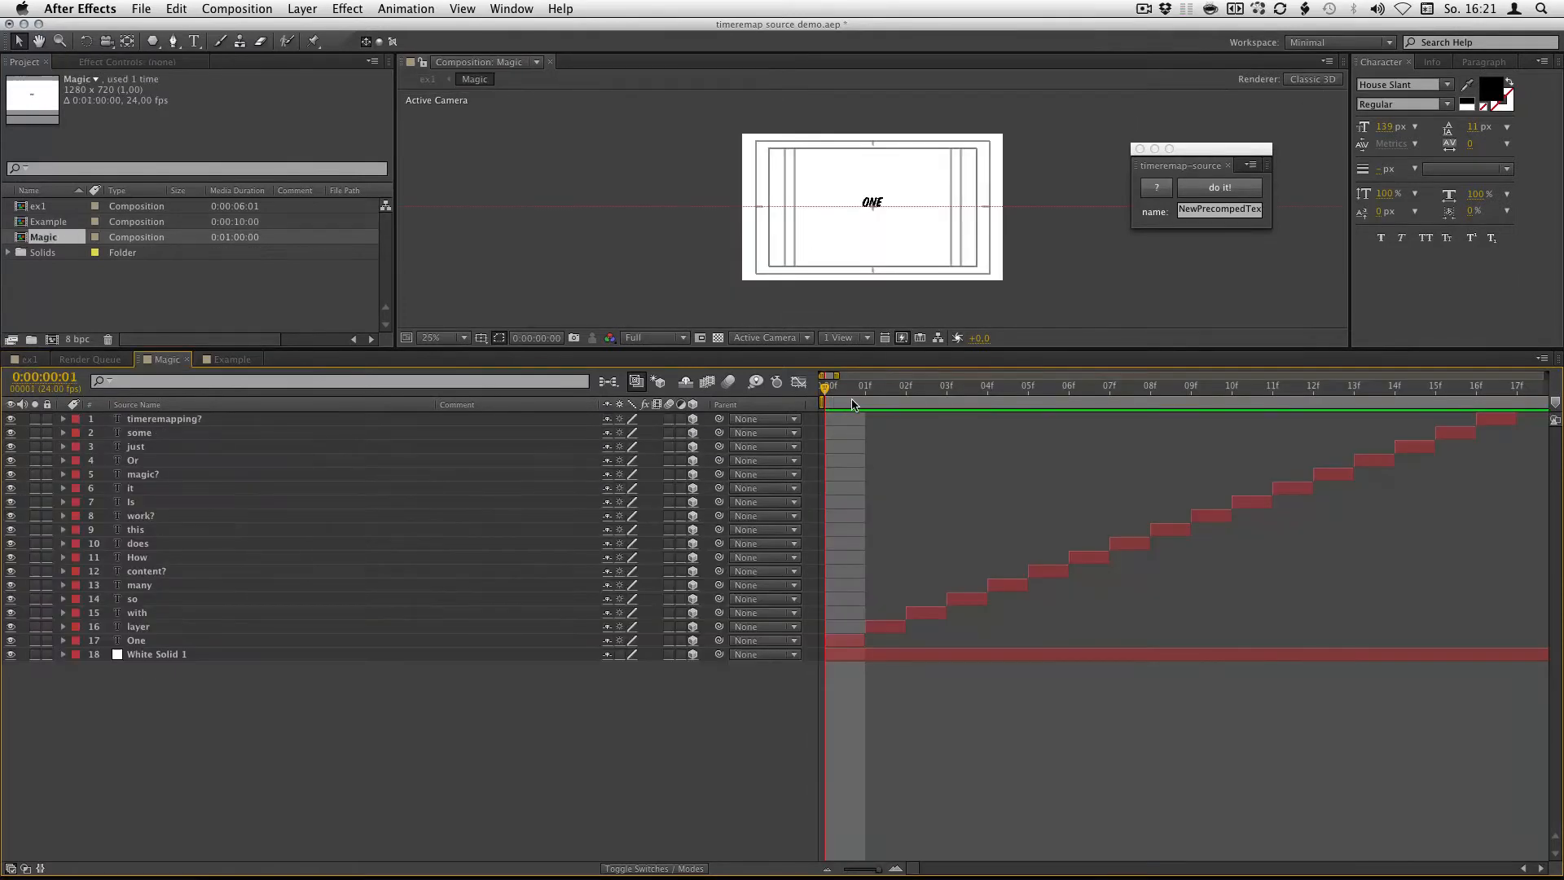
{"action": "left_click", "coordinate": [223, 360]}
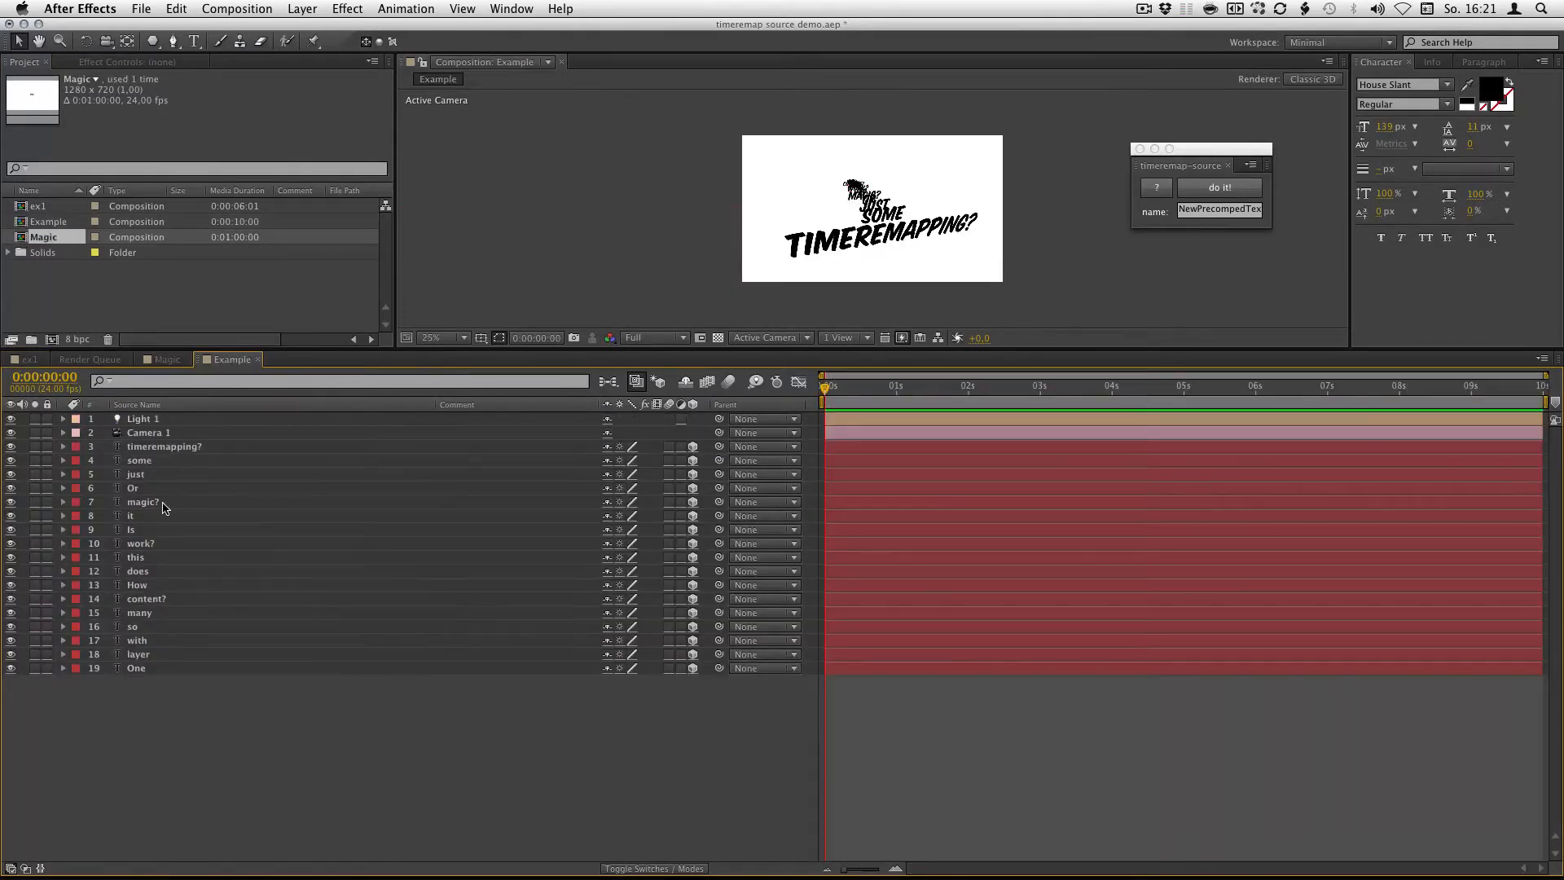
Step: Select layers One through timeremapping? and precompose them with the script's 'do it!'
{"action": "left_click", "coordinate": [135, 670]}
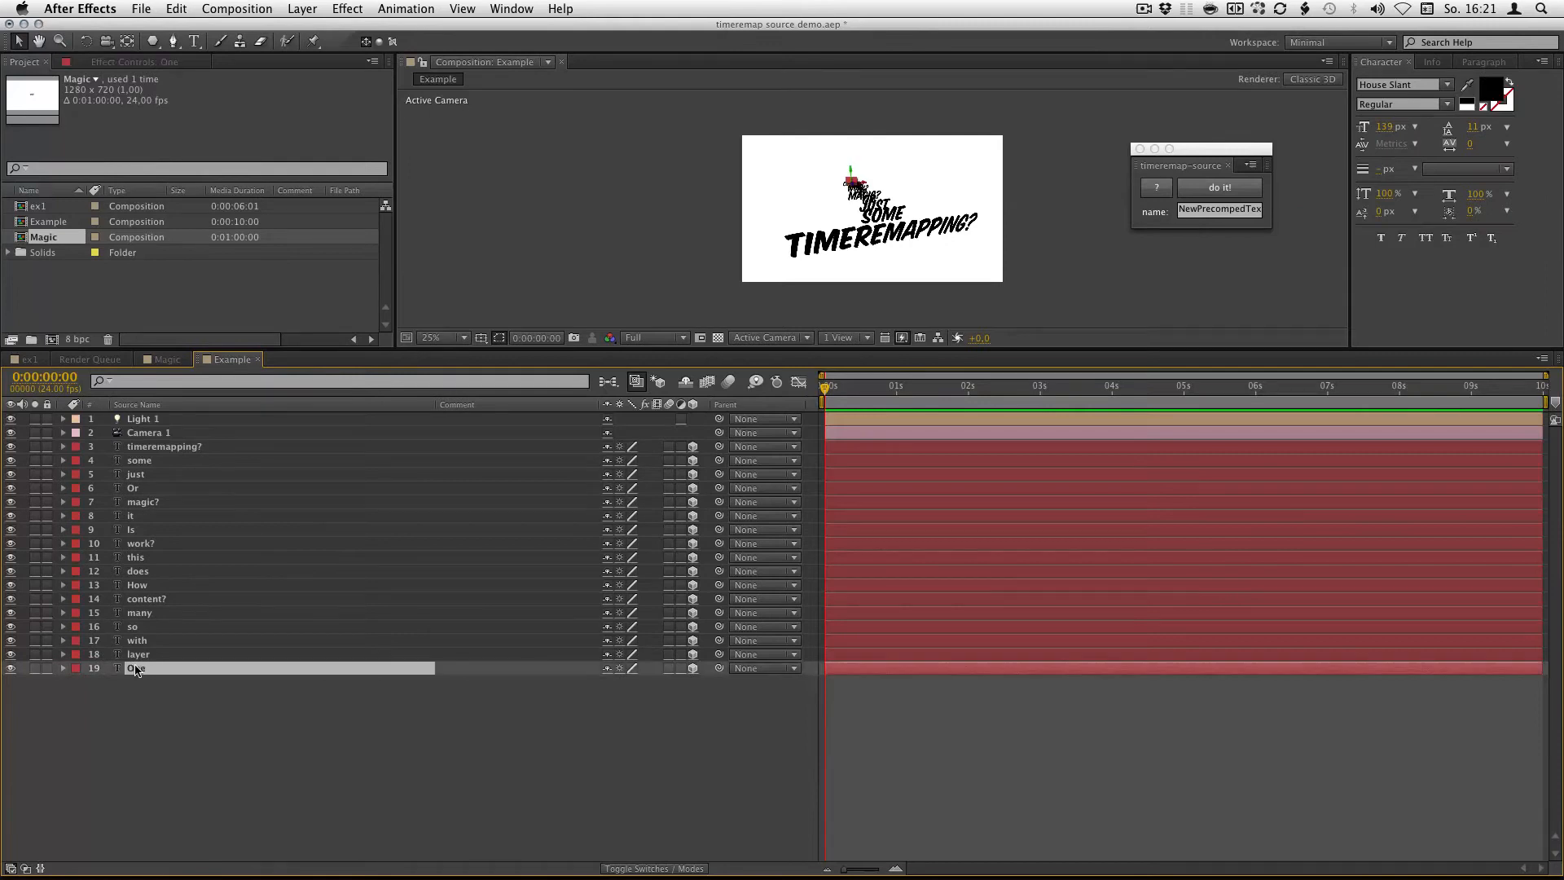
{"action": "key", "text": "Return"}
{"action": "left_click", "coordinate": [159, 449], "text": "shift"}
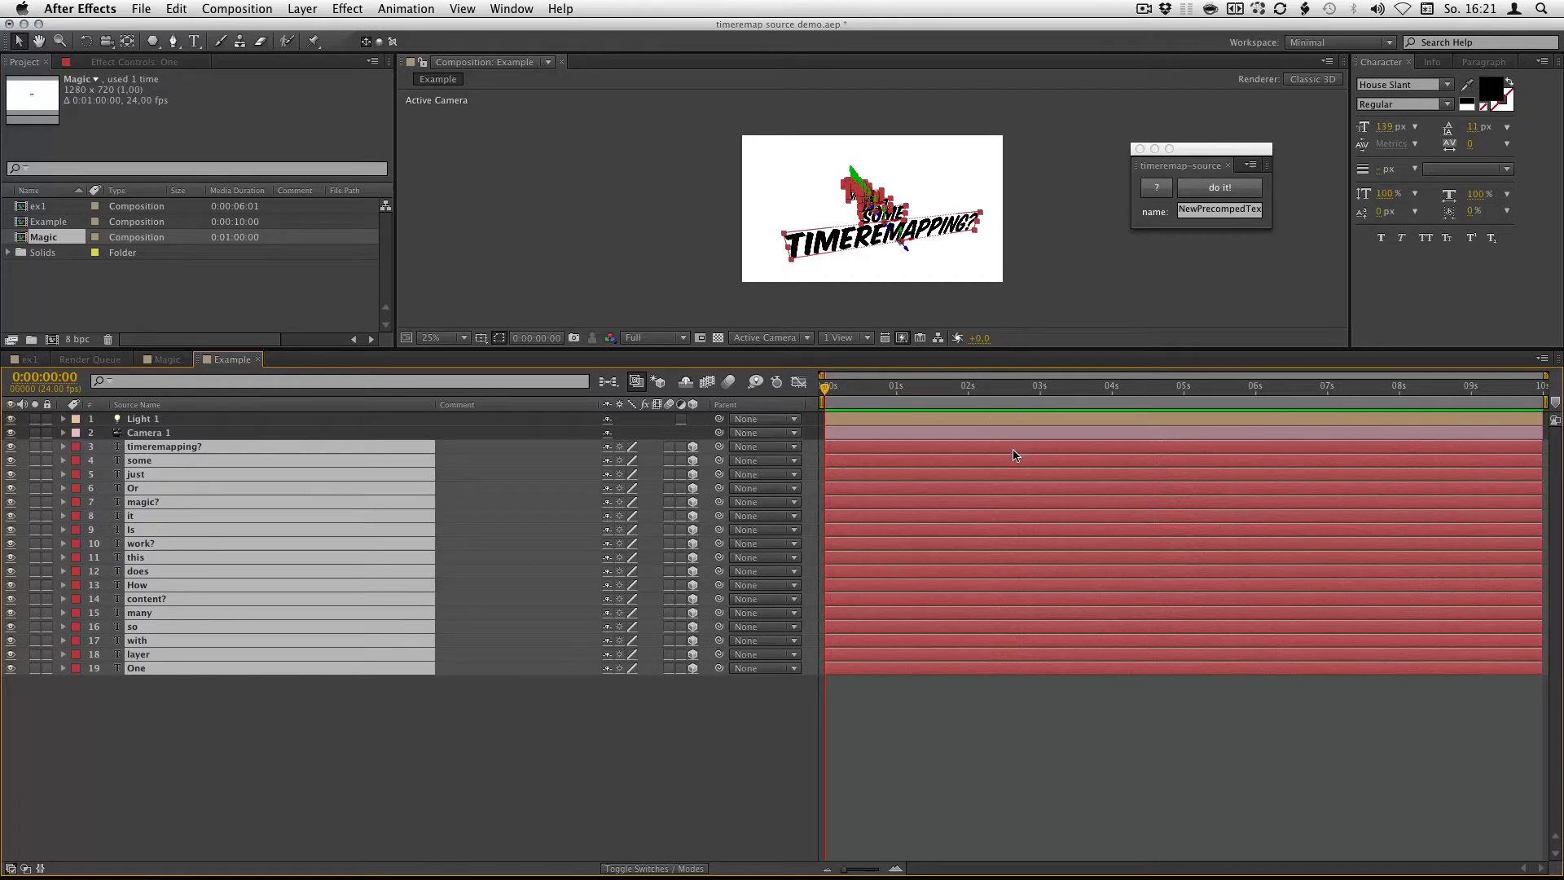
{"action": "left_click", "coordinate": [1217, 188]}
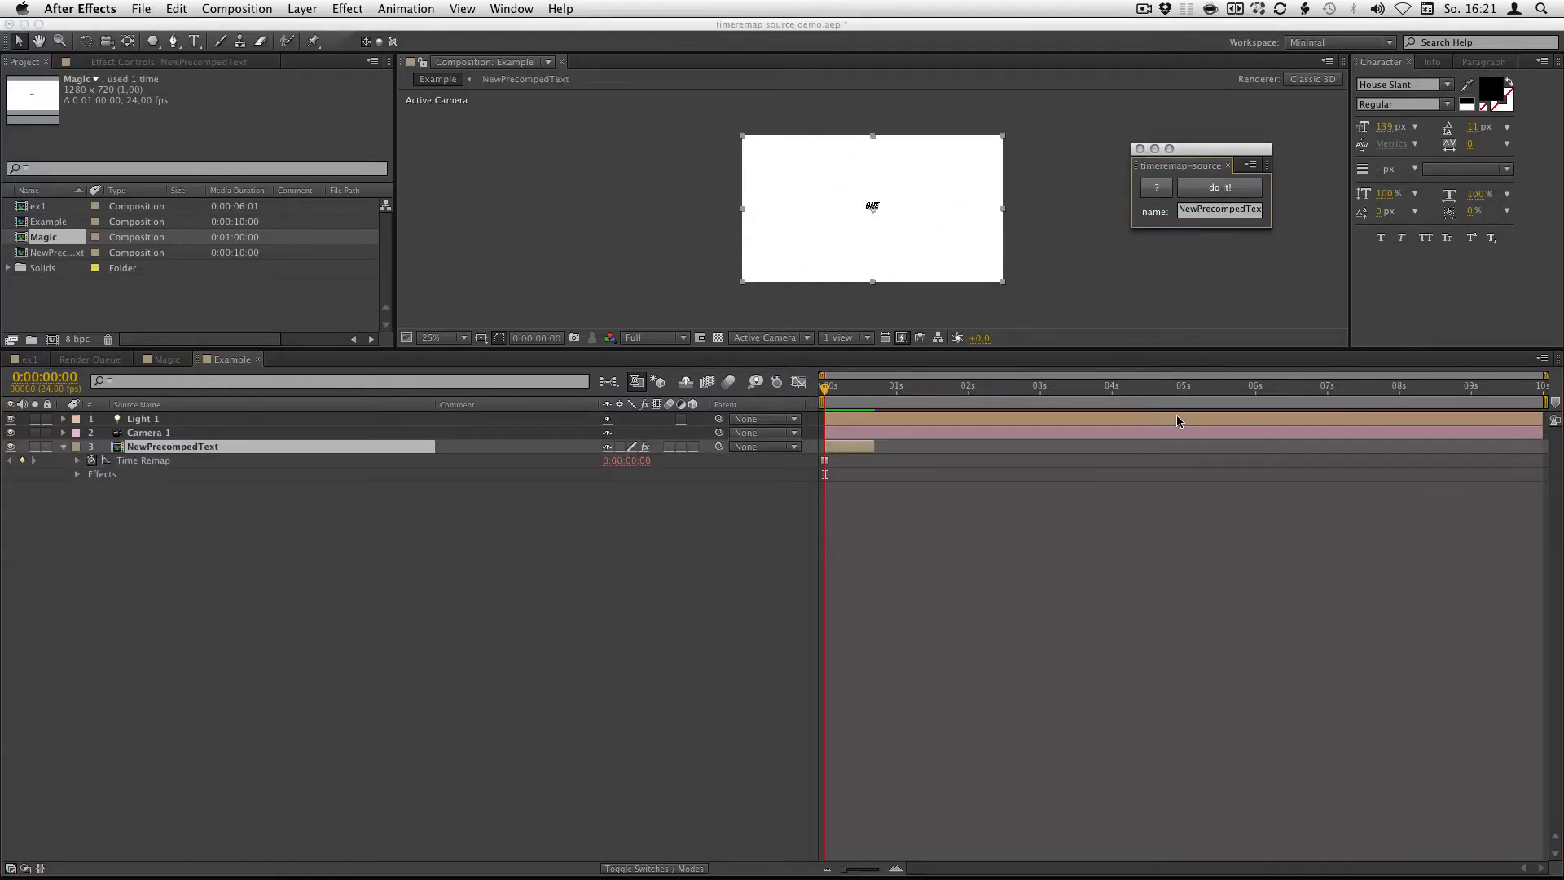
Step: Make NewPrecompedText a 3D layer and twirl open its viewControl Slider at 0.00
{"action": "left_click", "coordinate": [875, 446]}
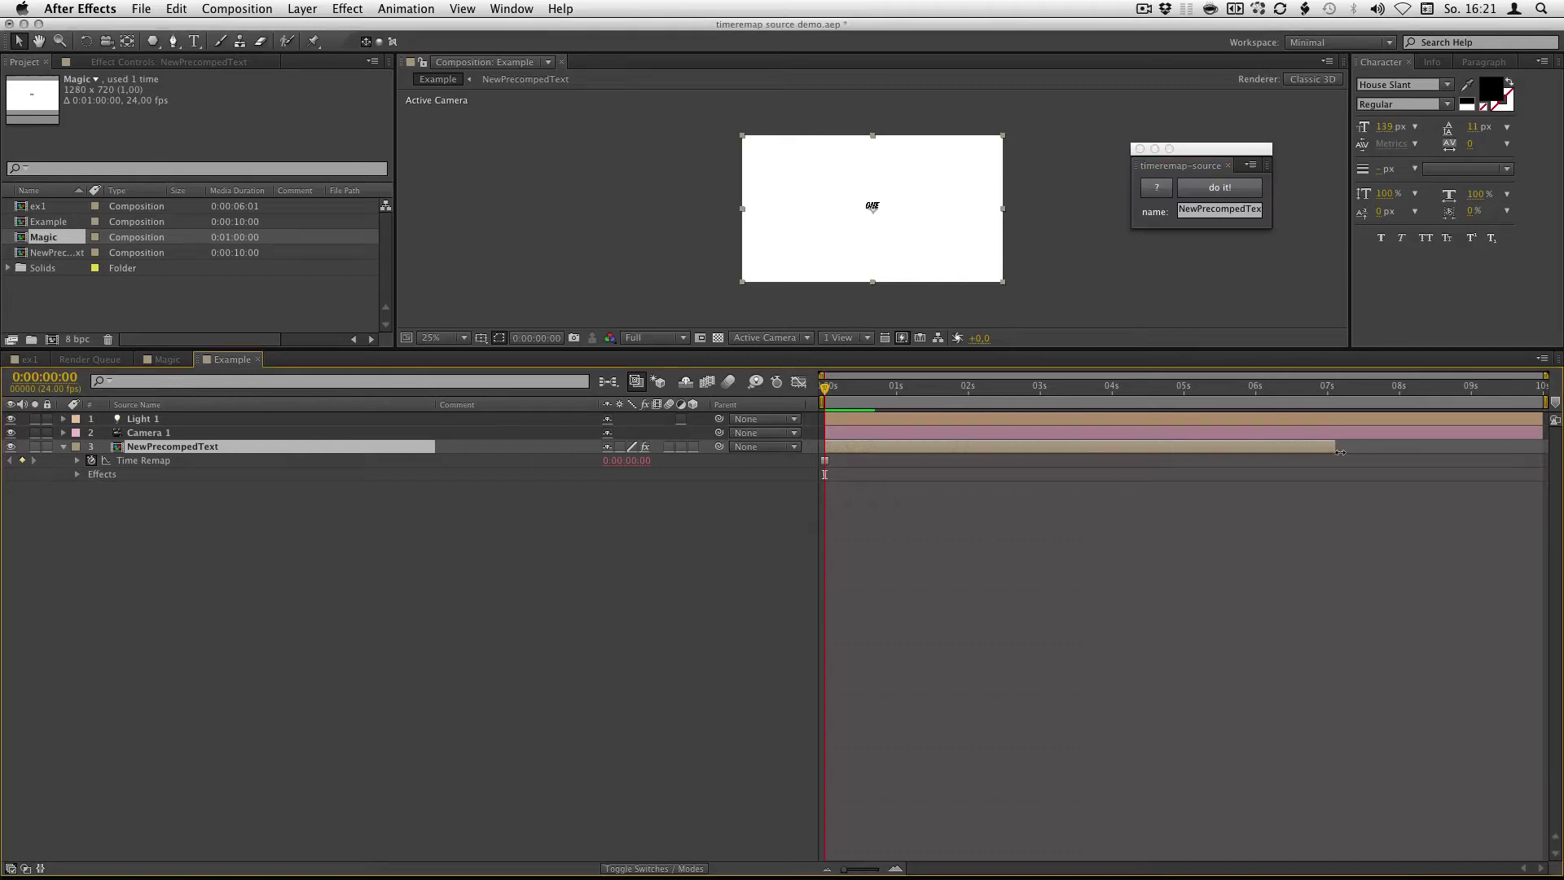
{"action": "left_click", "coordinate": [694, 447]}
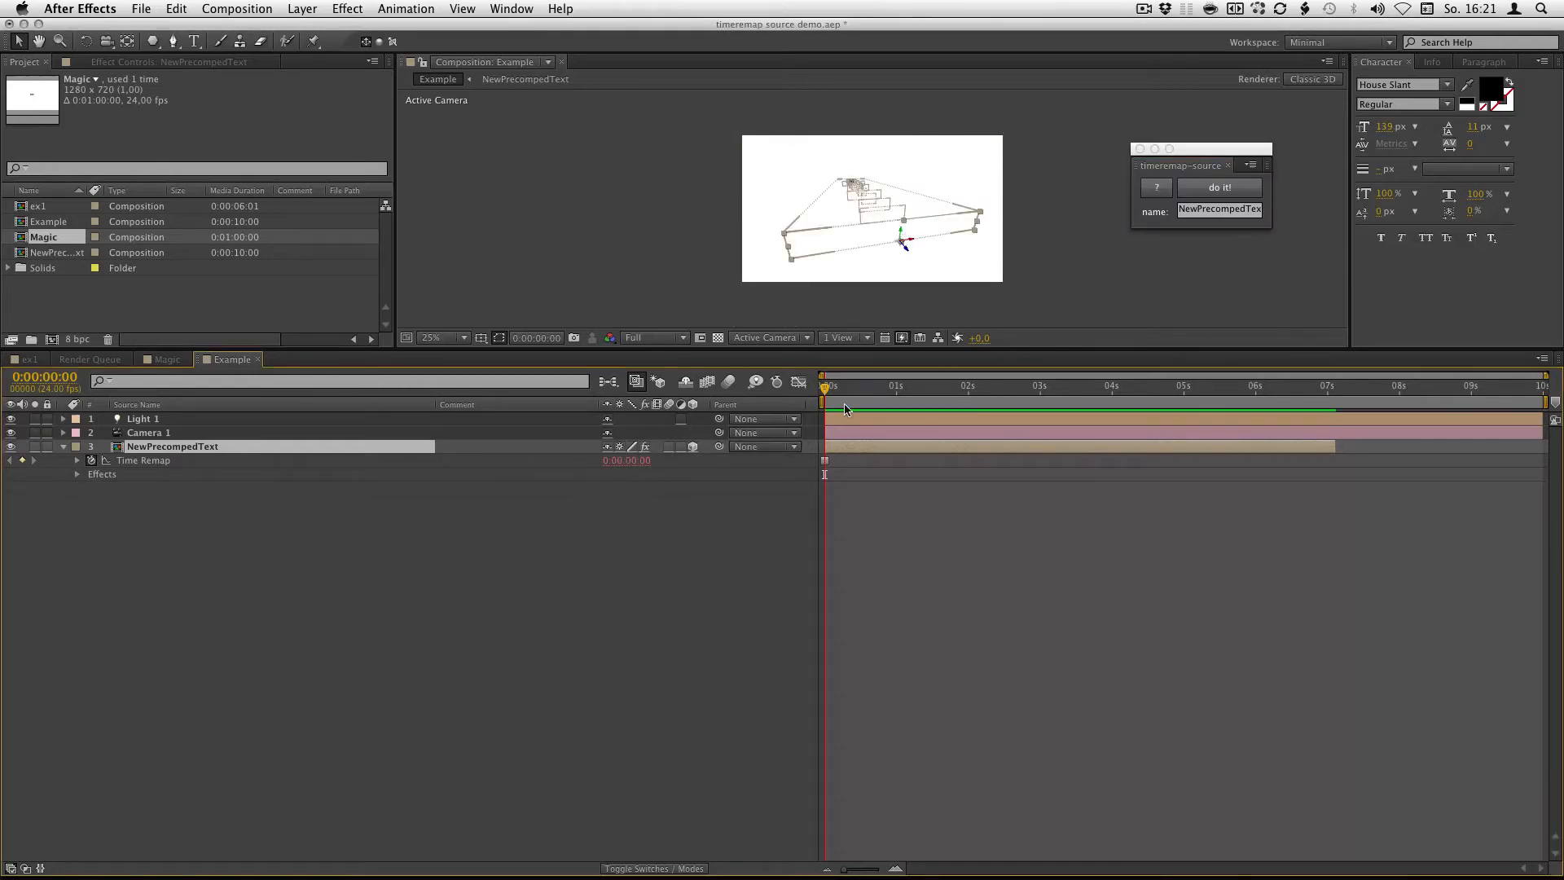
{"action": "left_click", "coordinate": [77, 474]}
{"action": "left_click", "coordinate": [90, 488]}
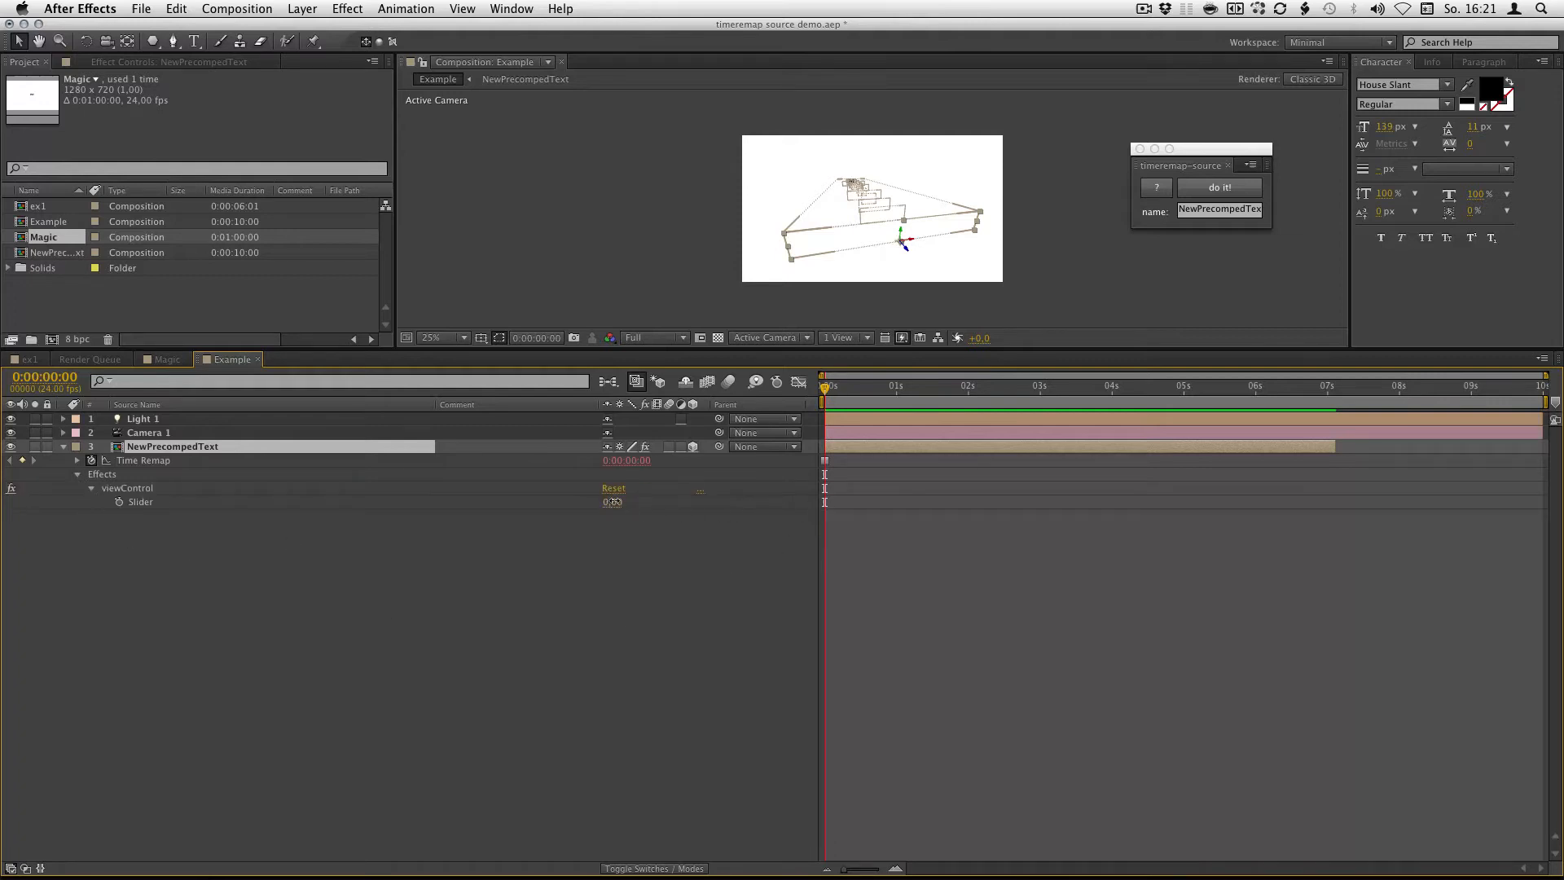
{"action": "left_click", "coordinate": [645, 557]}
Step: Enter 11 for the Slider, nudge it up and down, and commit 12 to show MAGIC?
{"action": "left_click_drag", "start_coordinate": [753, 347], "coordinate": [758, 628]}
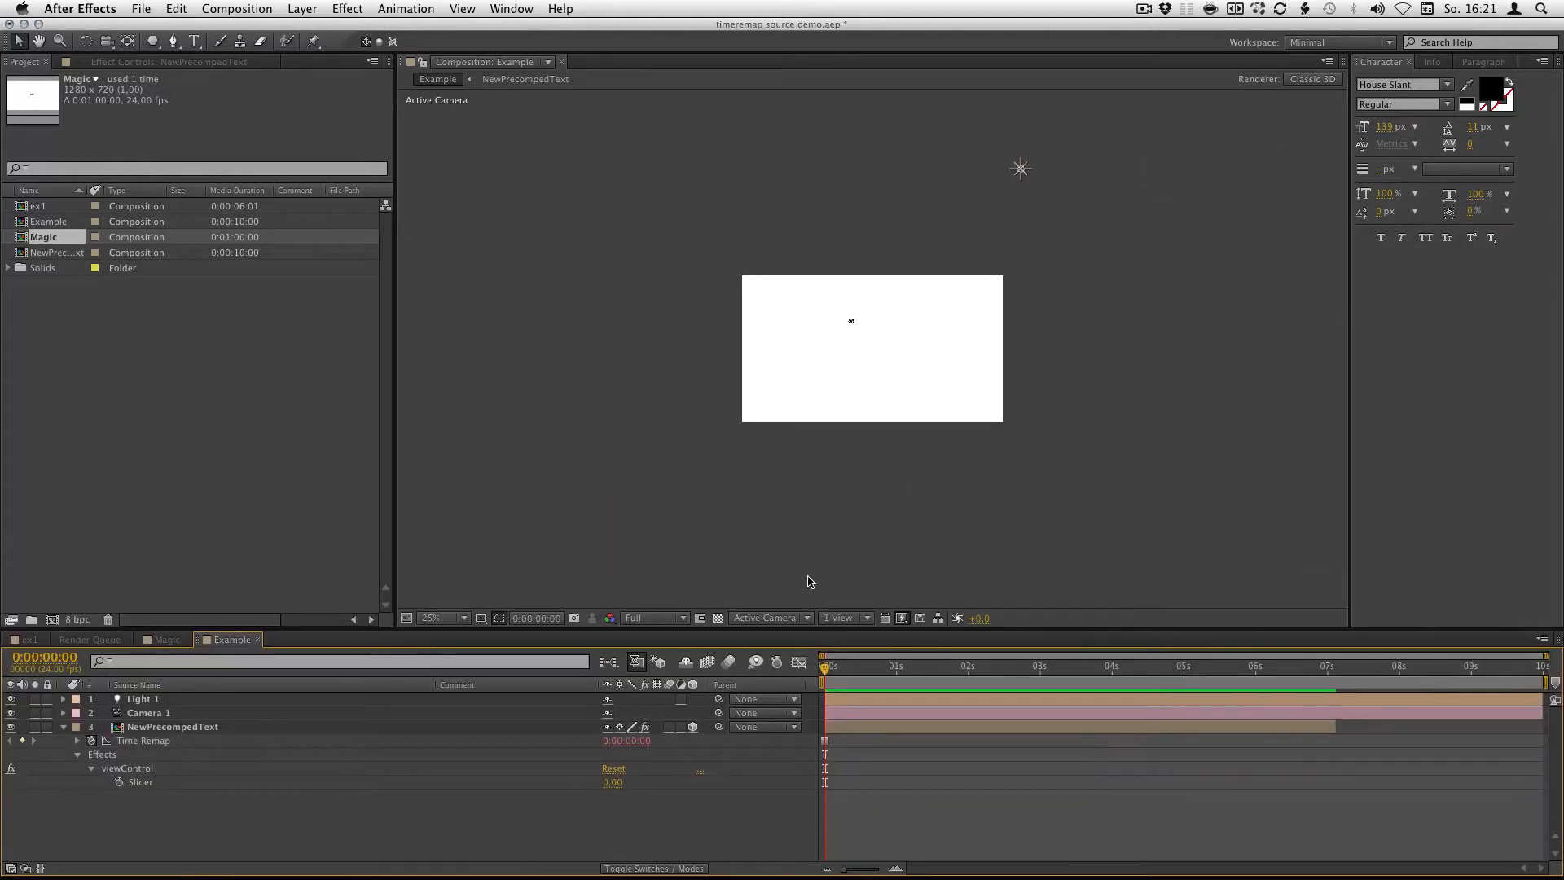
{"action": "scroll", "coordinate": [827, 413], "scroll_direction": "up", "scroll_amount": 2}
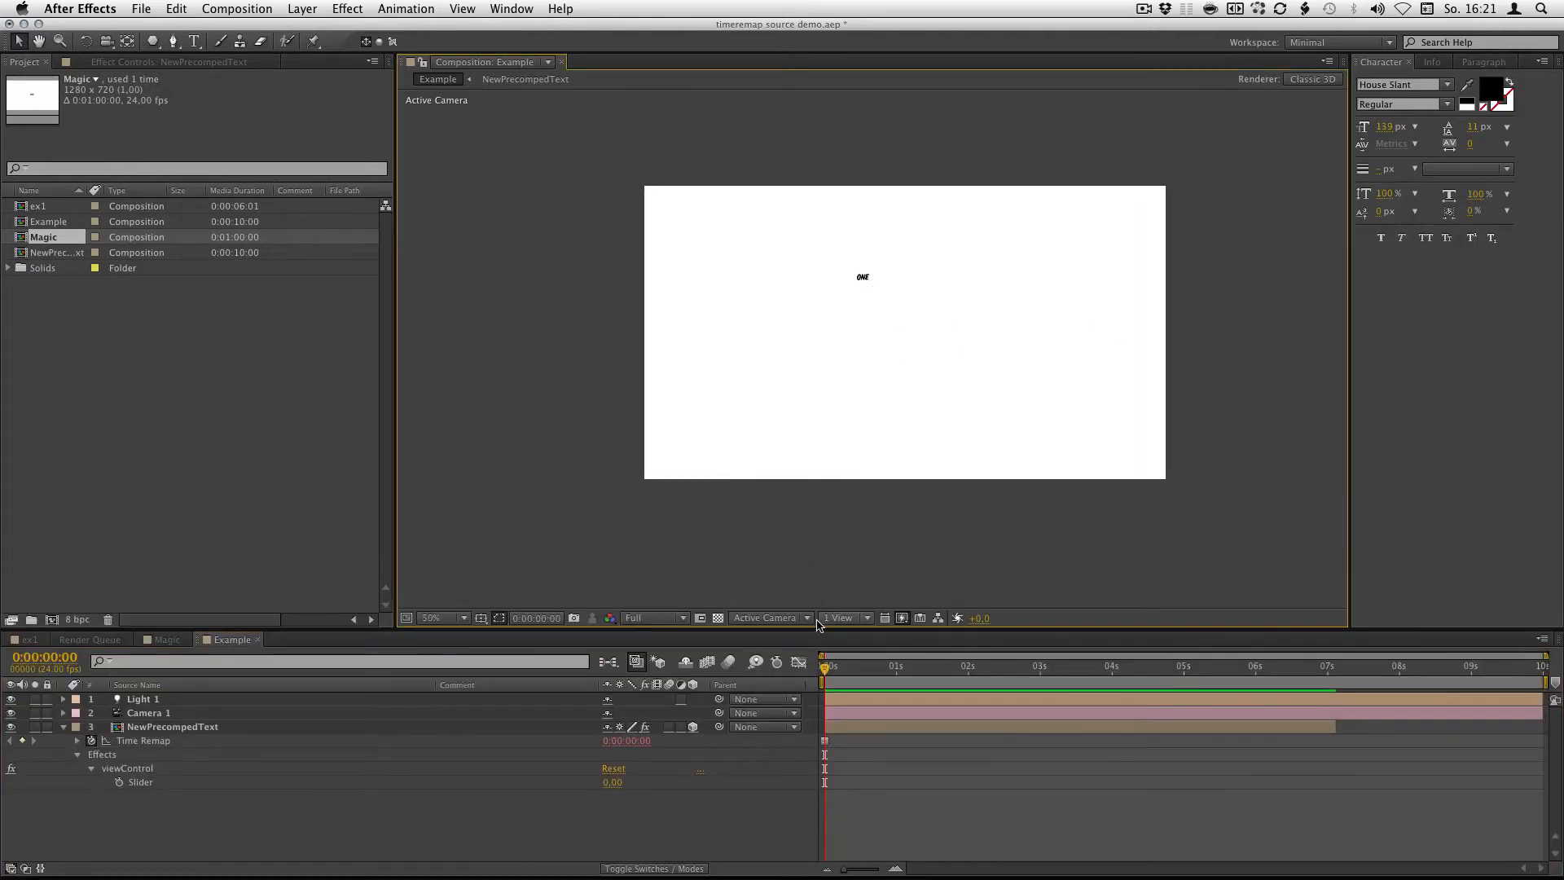
{"action": "left_click", "coordinate": [612, 782]}
{"action": "type", "text": "1"}
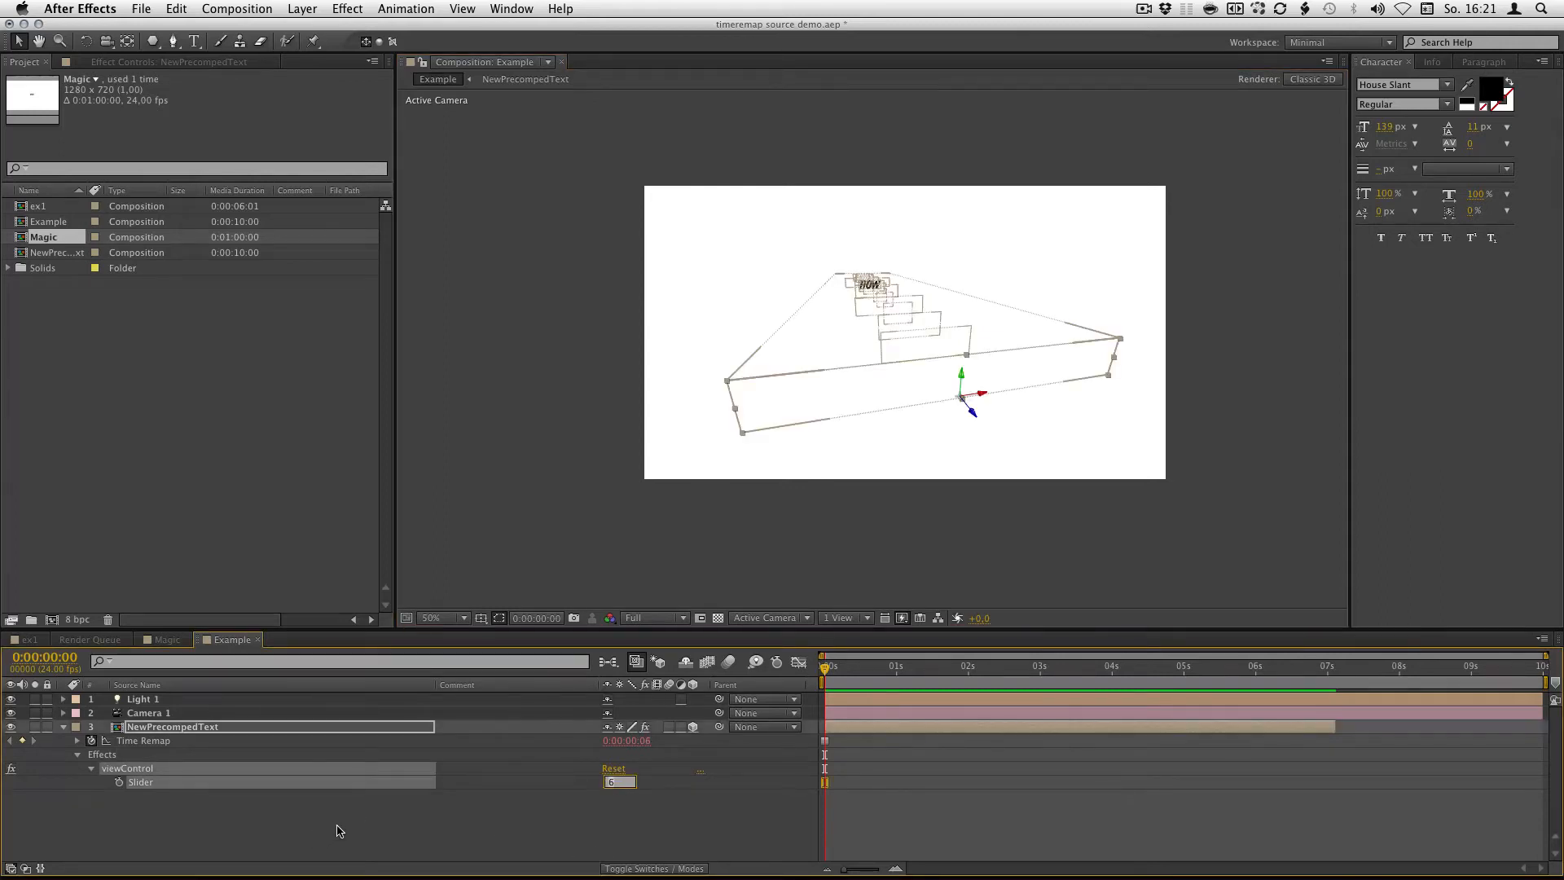
{"action": "type", "text": "1"}
{"action": "key", "text": "Up"}
{"action": "key", "text": "Up"}
{"action": "key", "text": "Up"}
{"action": "key", "text": "Up"}
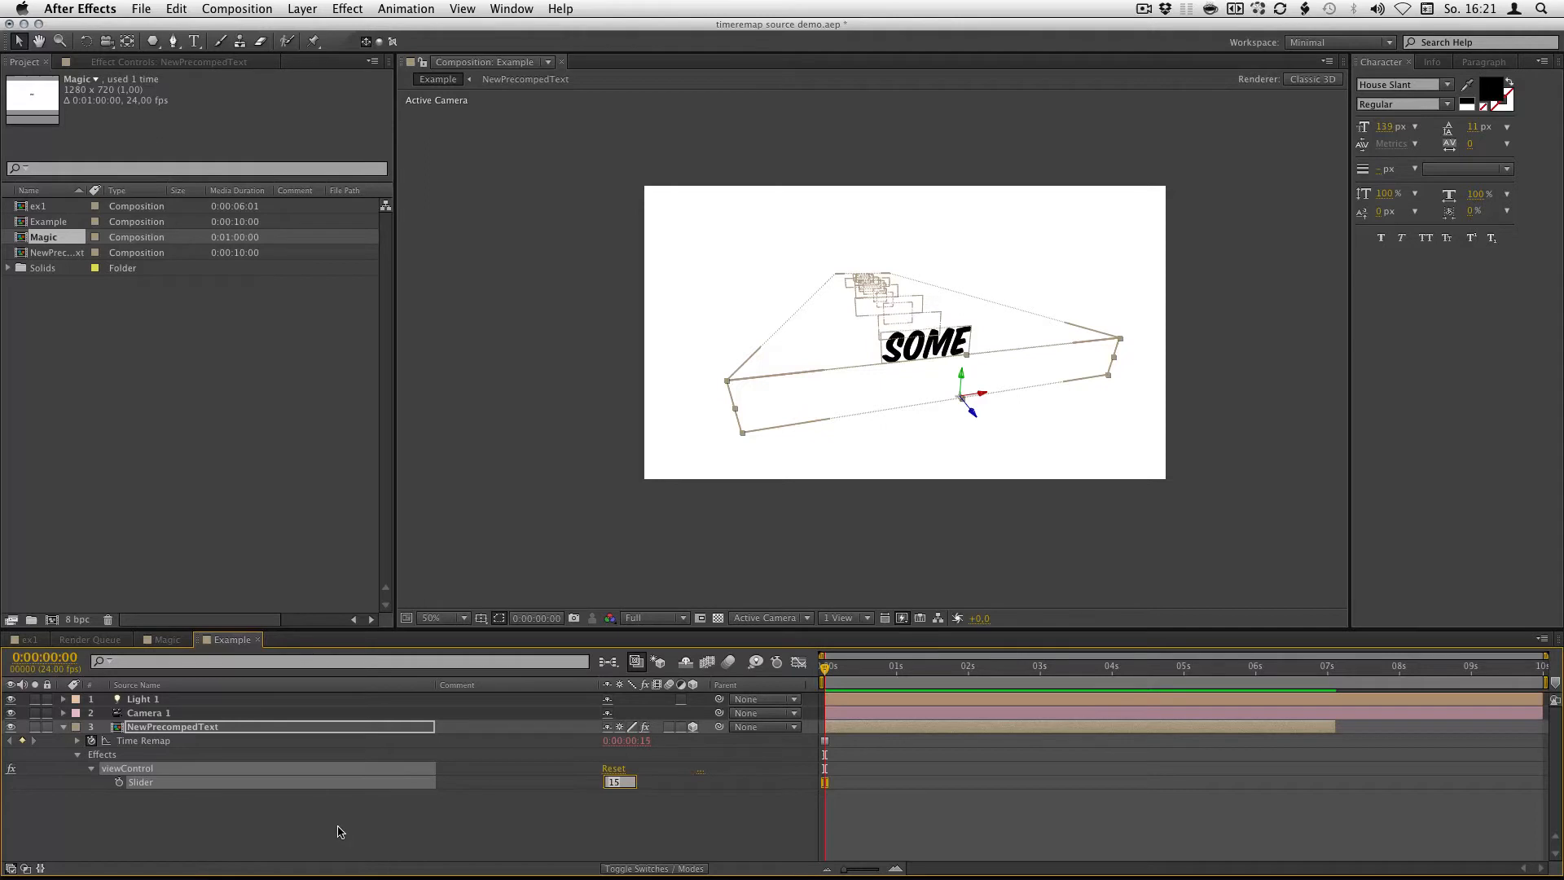
{"action": "key", "text": "Down"}
{"action": "key", "text": "Down"}
{"action": "key", "text": "Down"}
{"action": "key", "text": "Down"}
{"action": "key", "text": "Down"}
{"action": "key", "text": "Down"}
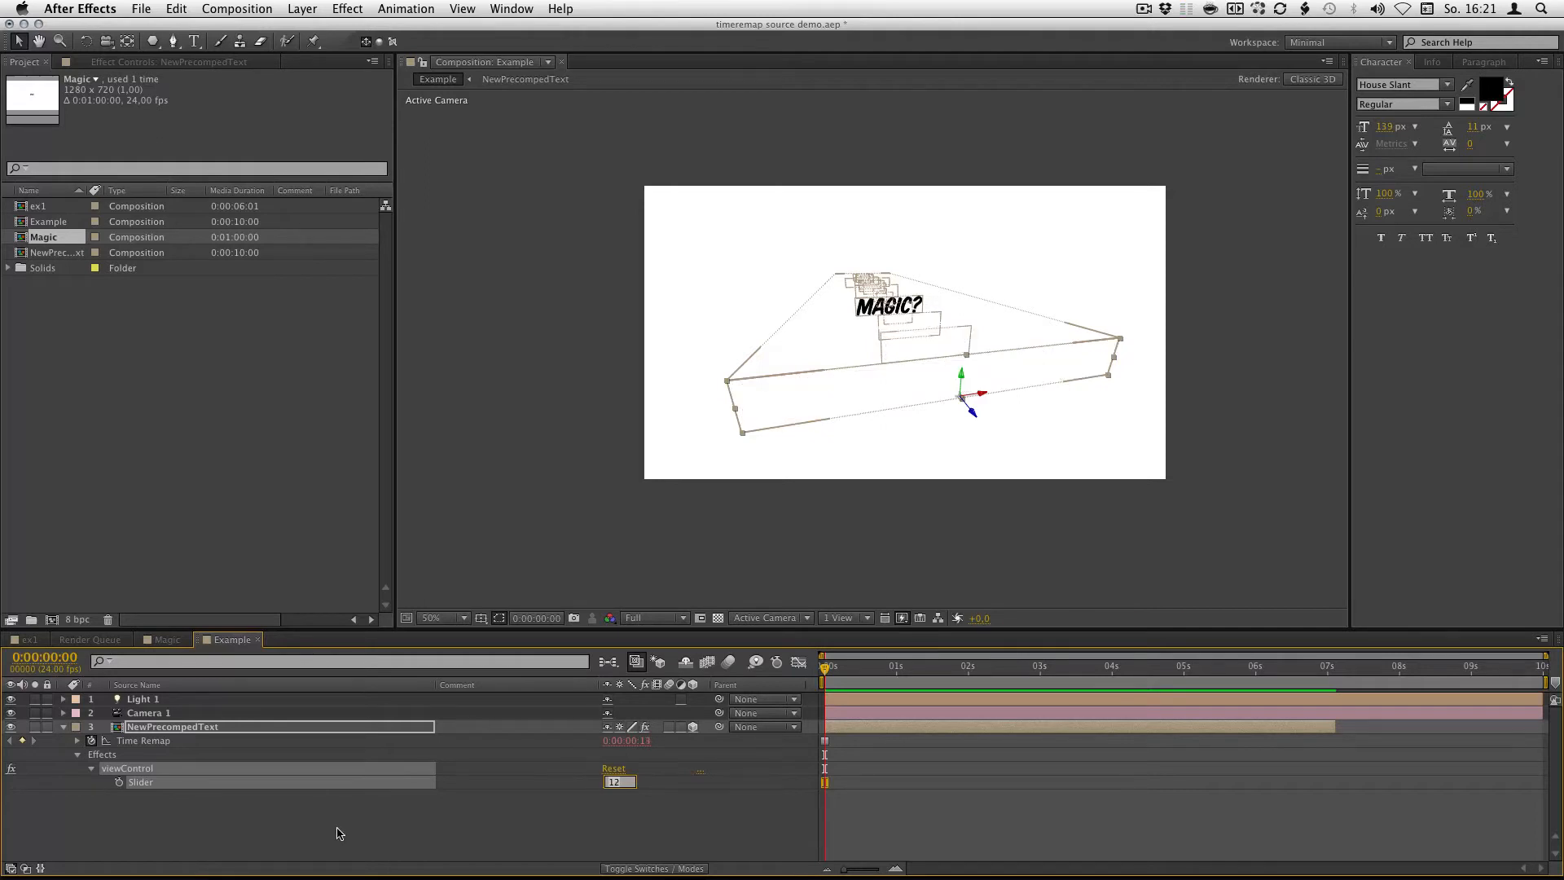
{"action": "key", "text": "Down"}
{"action": "key", "text": "Down"}
{"action": "key", "text": "Down"}
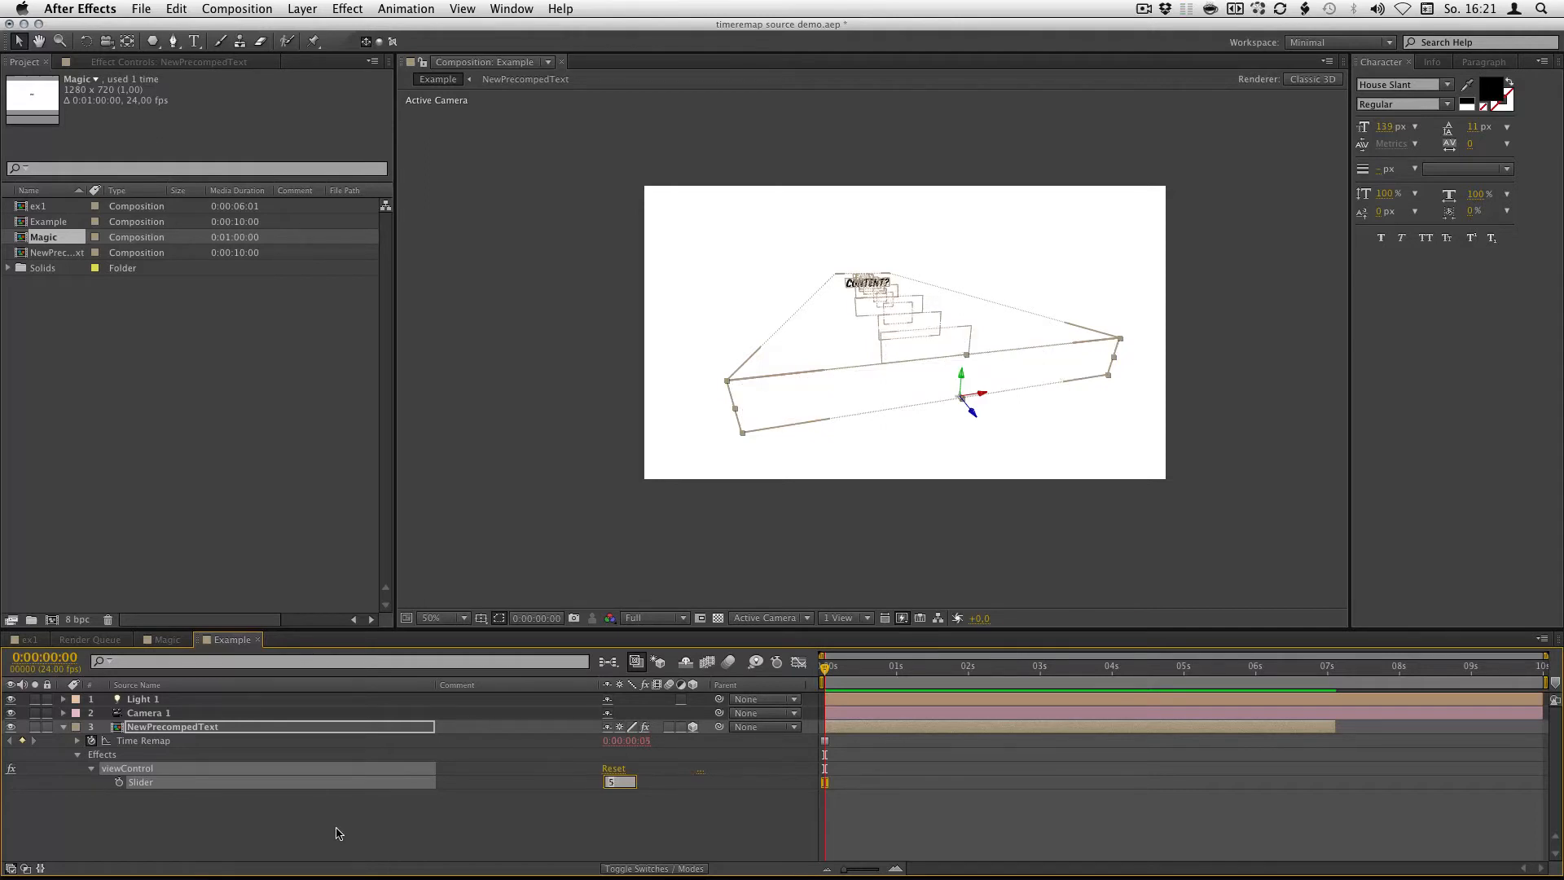
{"action": "key", "text": "Up"}
{"action": "key", "text": "Up"}
{"action": "key", "text": "Up"}
{"action": "key", "text": "Up"}
{"action": "key", "text": "Up"}
{"action": "key", "text": "Up"}
{"action": "key", "text": "Up"}
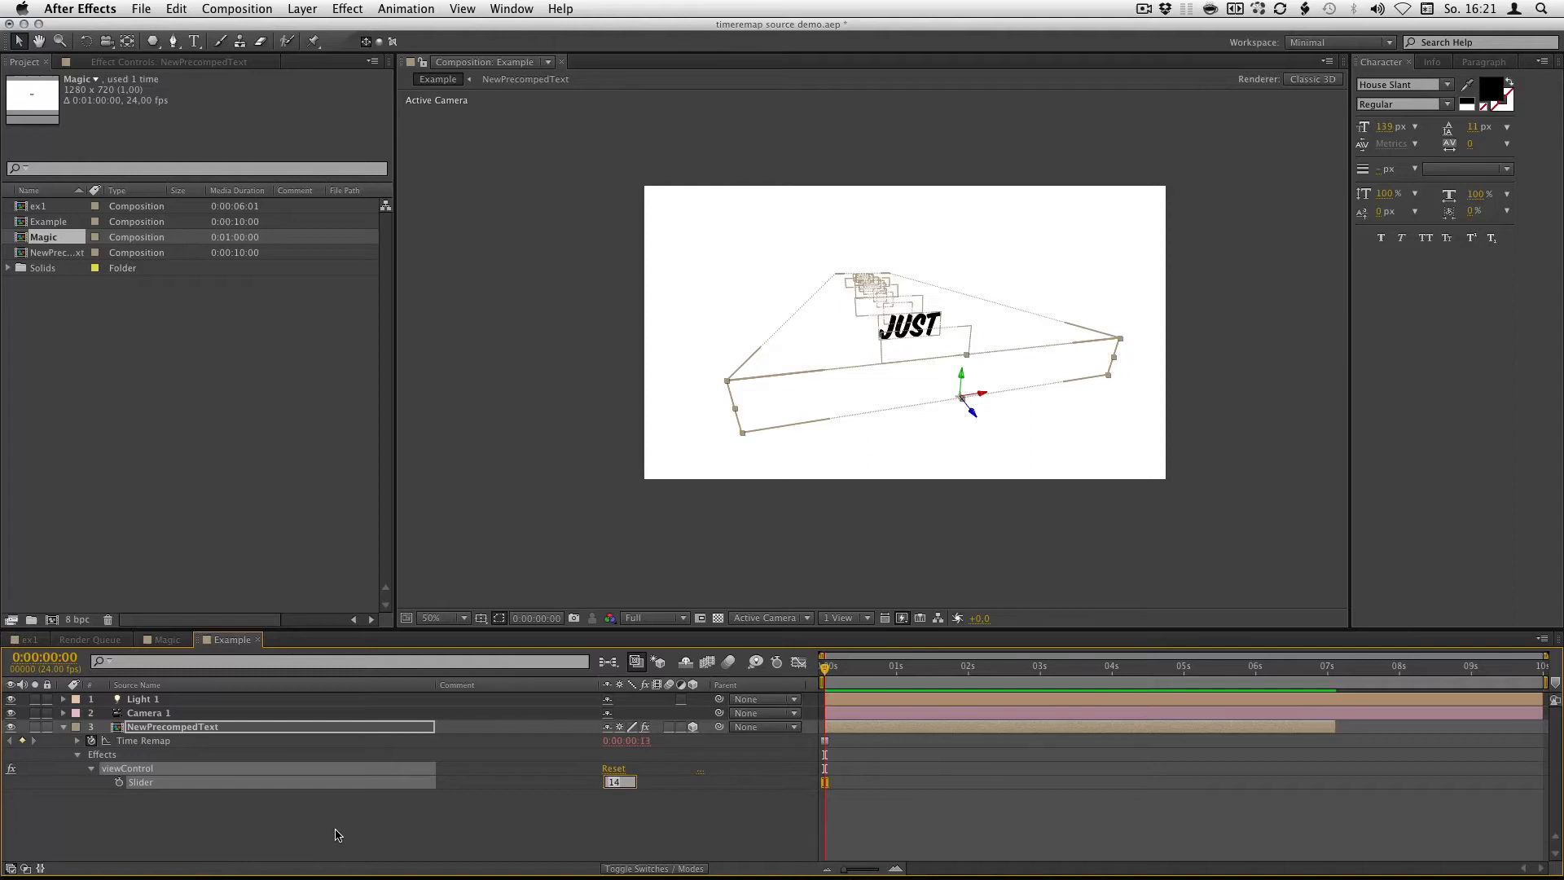
{"action": "key", "text": "Up"}
{"action": "key", "text": "Up"}
{"action": "key", "text": "Down"}
{"action": "key", "text": "Down"}
{"action": "key", "text": "Down"}
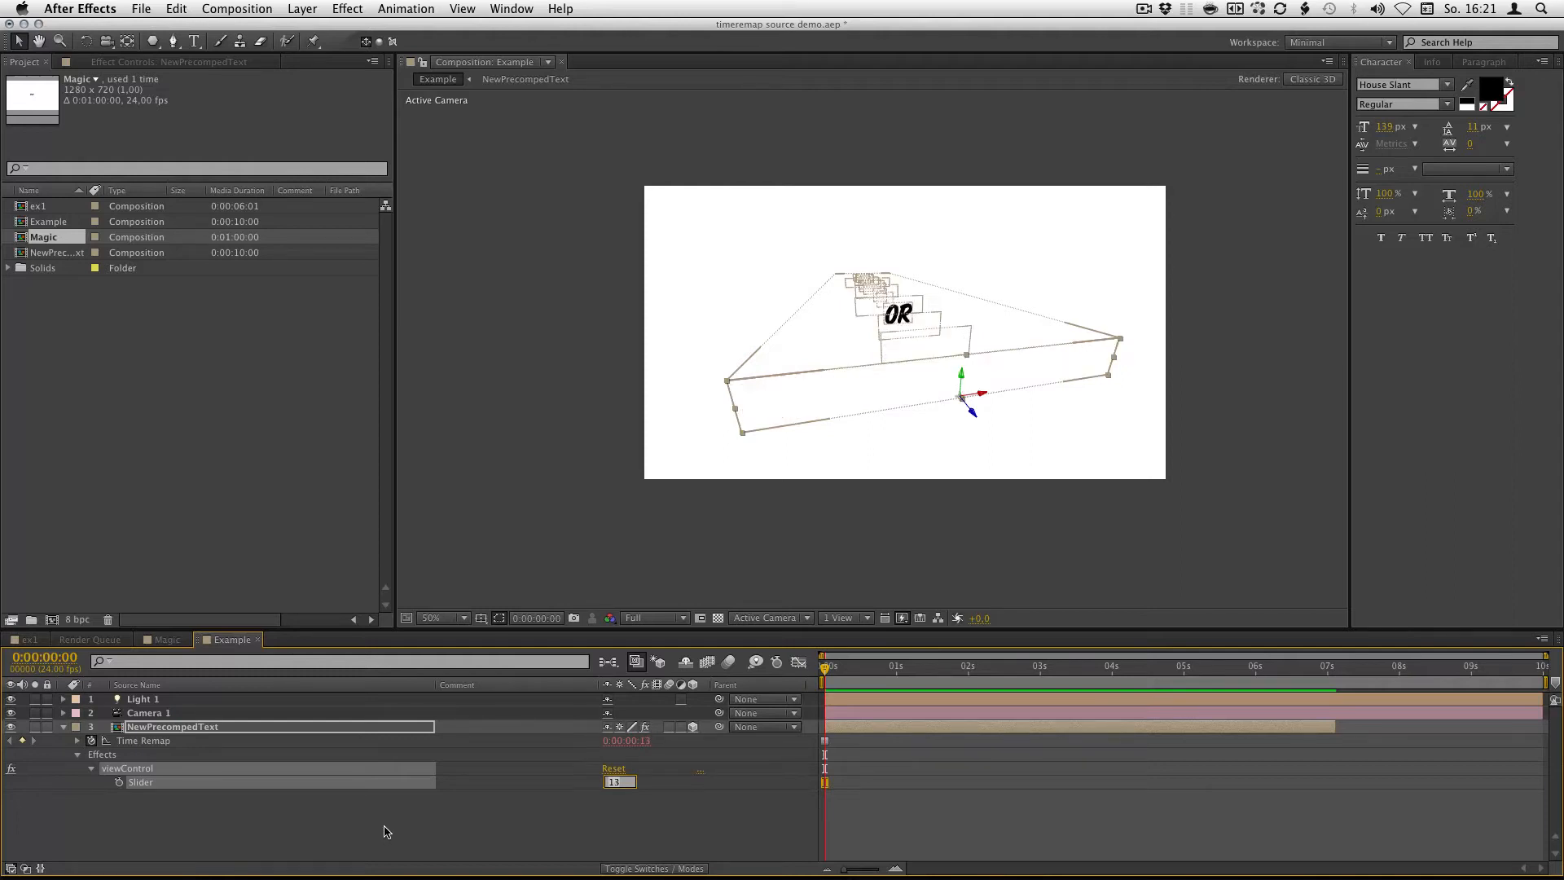
{"action": "key", "text": "Down"}
{"action": "key", "text": "Return"}
Step: Keyframe the Slider at 0 on the first frame and 16 at 0:00:04:00 for TIMEREMAPPING?
{"action": "left_click", "coordinate": [122, 783]}
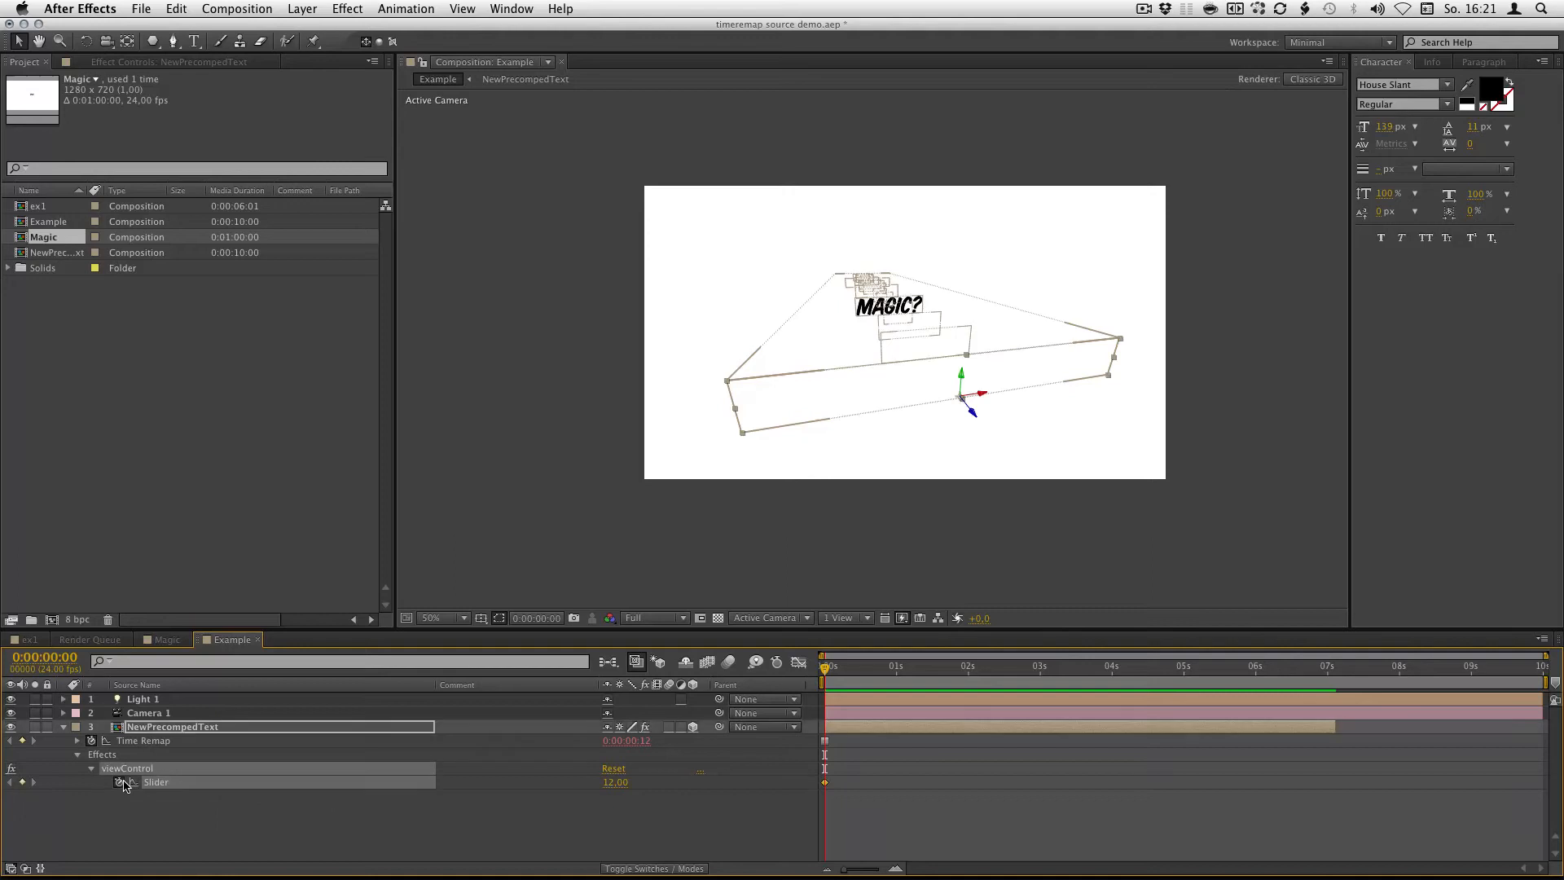
{"action": "left_click", "coordinate": [621, 783]}
{"action": "type", "text": "0"}
{"action": "key", "text": "Return"}
{"action": "left_click_drag", "start_coordinate": [873, 669], "coordinate": [1112, 670]}
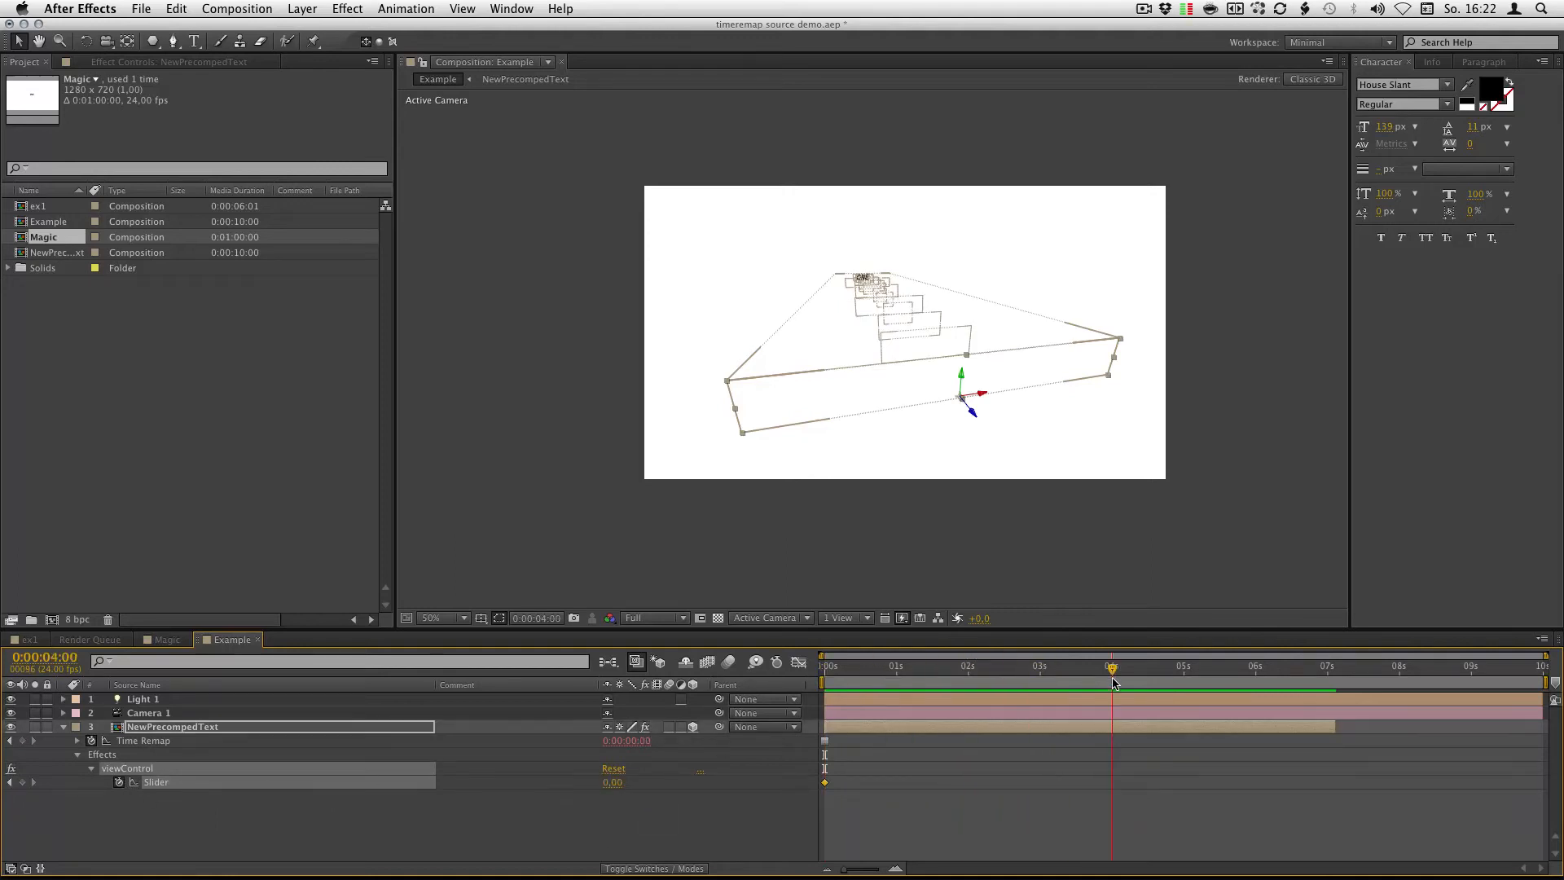
{"action": "left_click", "coordinate": [614, 782]}
{"action": "type", "text": "6"}
{"action": "key", "text": "Return"}
Step: Add a 10.69 Slider keyframe near 0:00:02:07 for IS, nudge it a frame earlier, and preview
{"action": "mouse_move", "coordinate": [1094, 666]}
{"action": "left_mouse_down"}
{"action": "mouse_move", "coordinate": [1110, 670]}
{"action": "mouse_move", "coordinate": [970, 669]}
{"action": "mouse_move", "coordinate": [1013, 670]}
{"action": "mouse_move", "coordinate": [989, 670]}
{"action": "left_mouse_up"}
{"action": "left_click", "coordinate": [612, 782]}
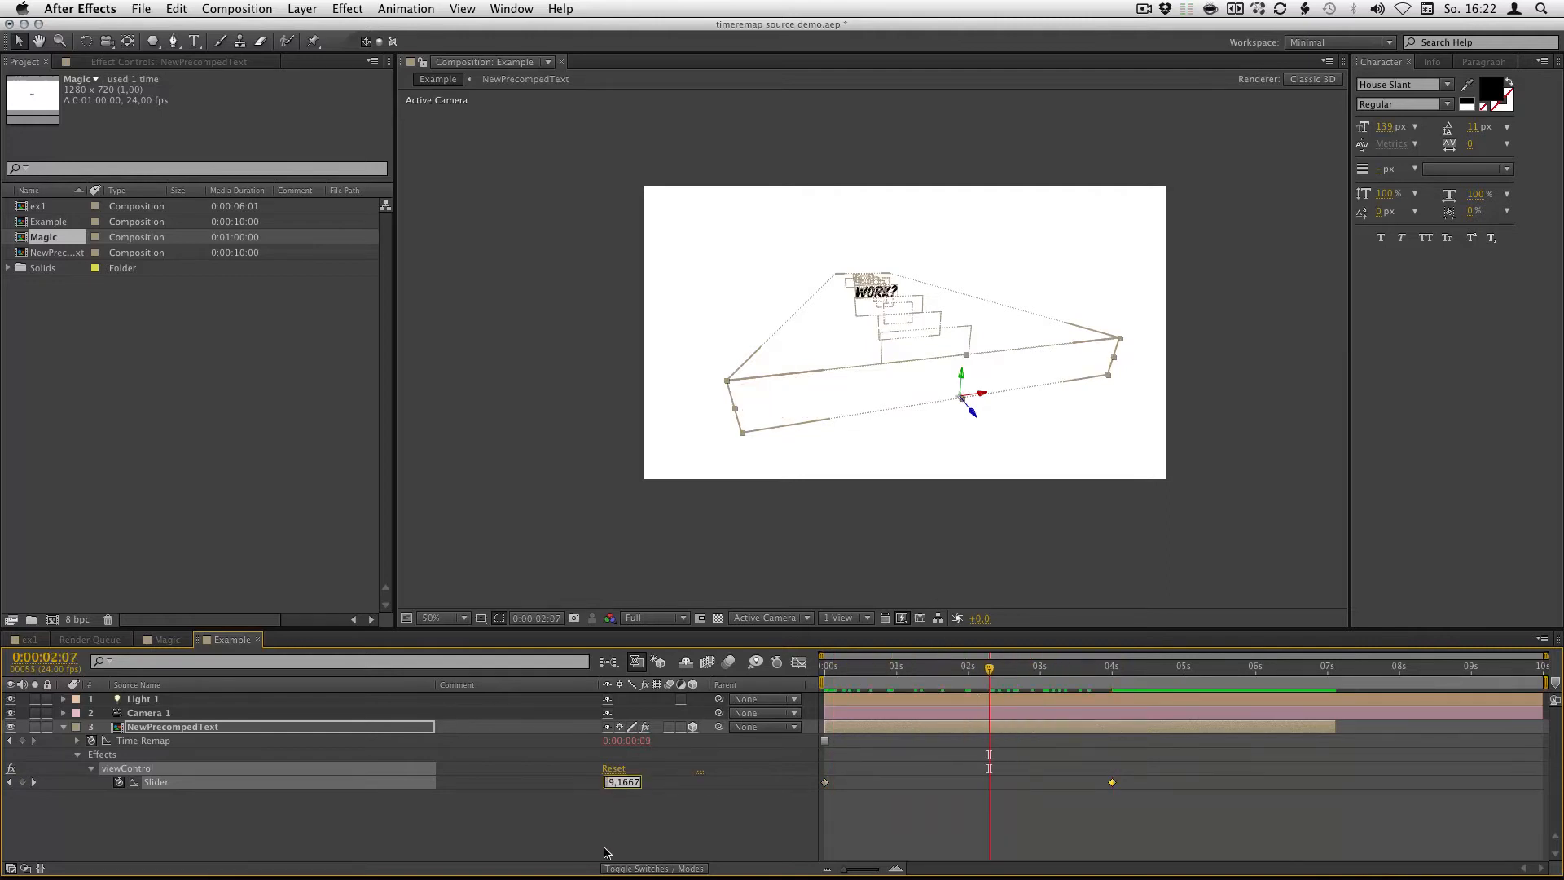
{"action": "type", "text": "10,69"}
{"action": "key", "text": "Return"}
{"action": "left_click", "coordinate": [919, 812]}
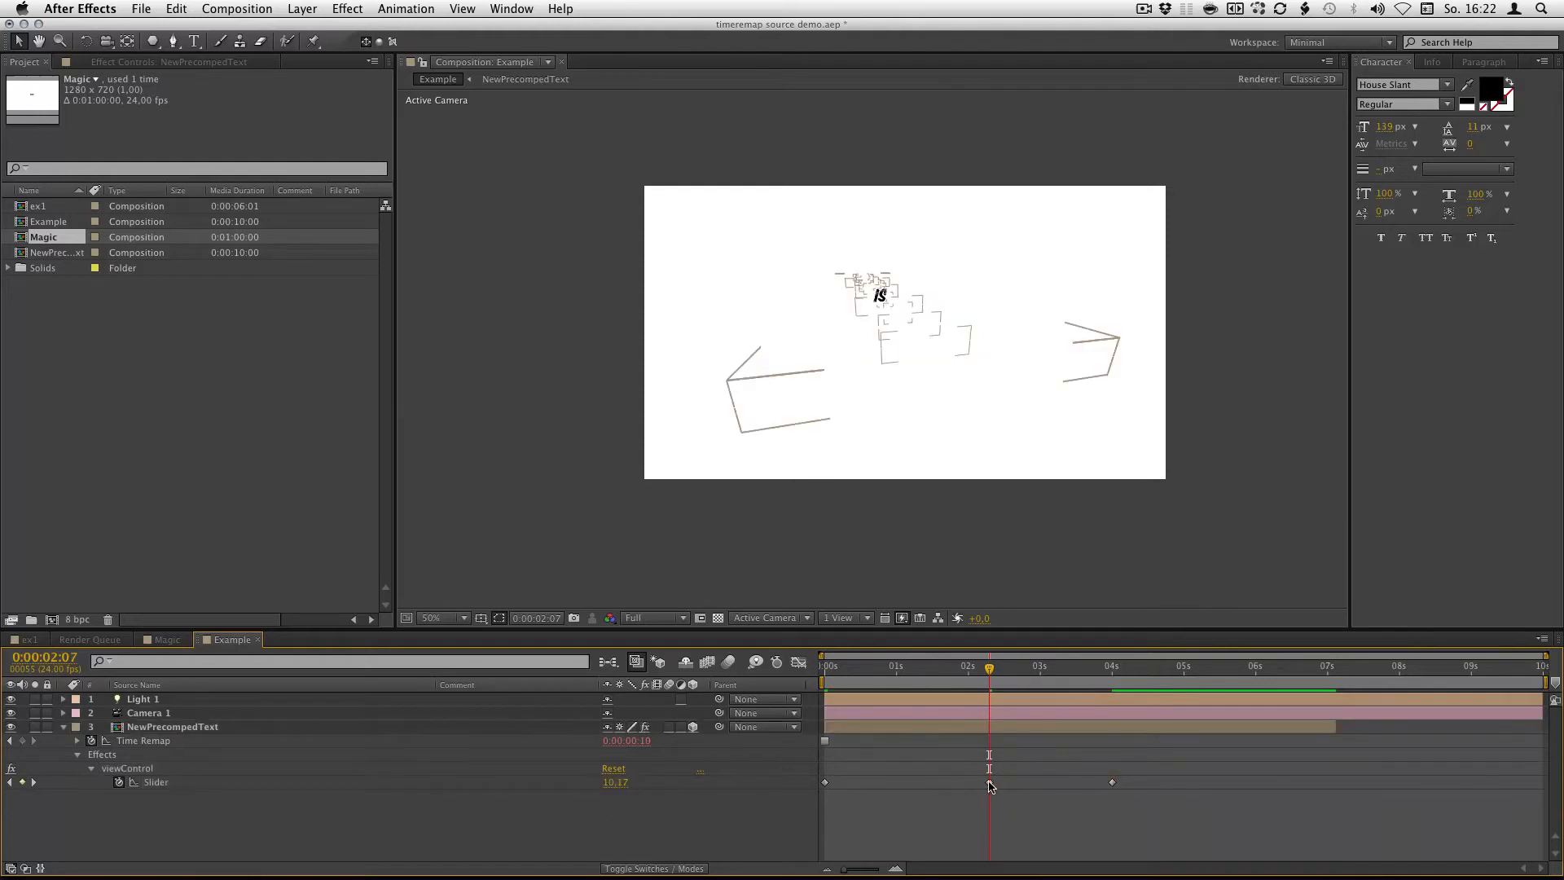
{"action": "left_click", "coordinate": [979, 783]}
{"action": "left_click_drag", "start_coordinate": [978, 783], "coordinate": [965, 775]}
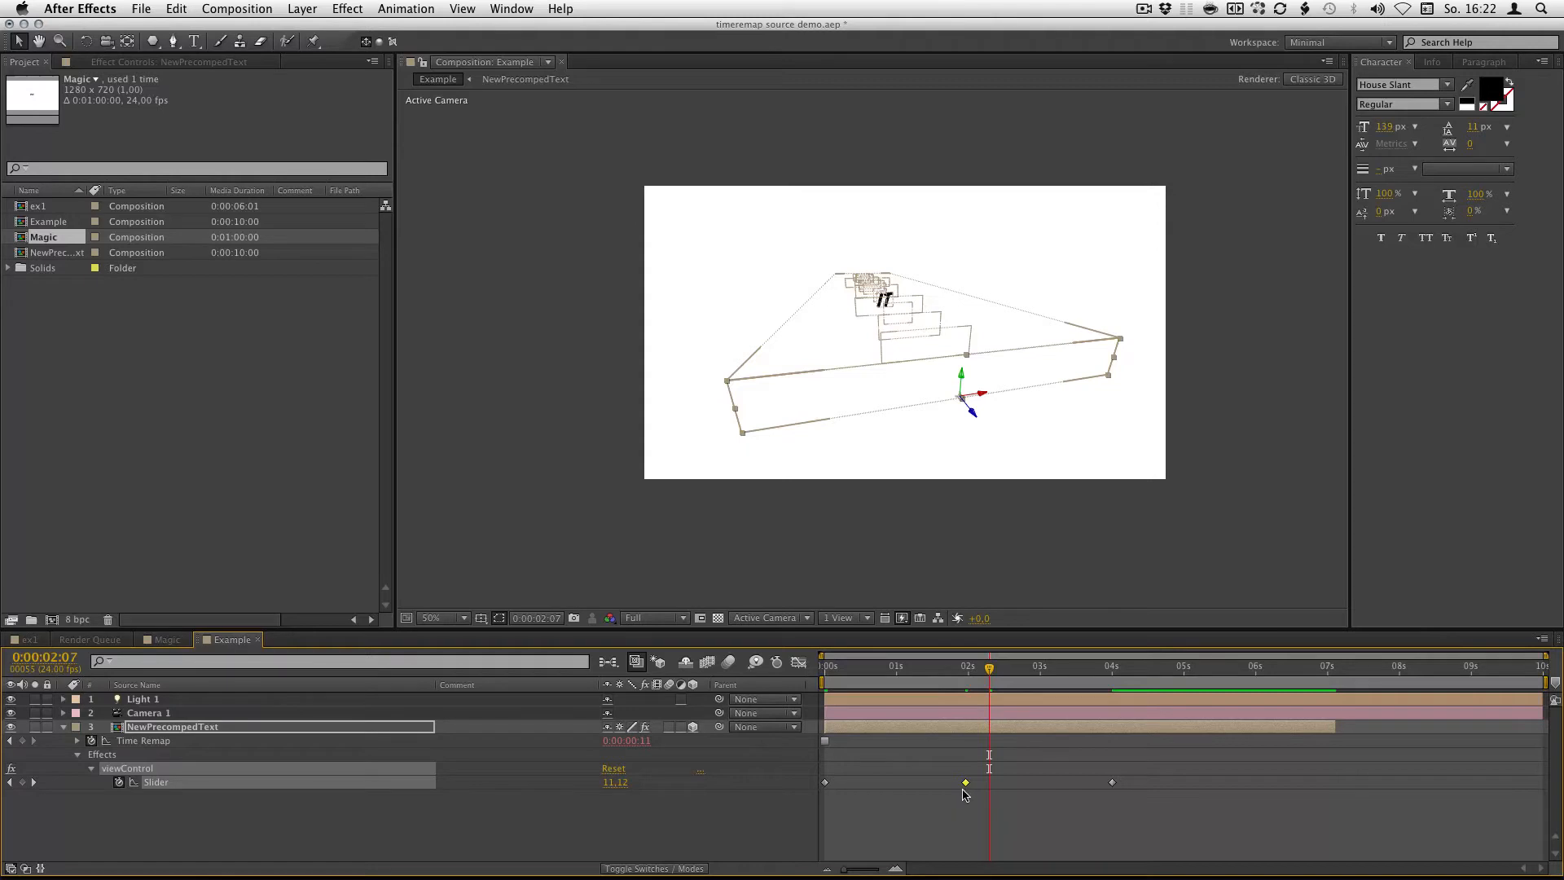
{"action": "left_click_drag", "start_coordinate": [974, 684], "coordinate": [987, 692]}
{"action": "key", "text": "space"}
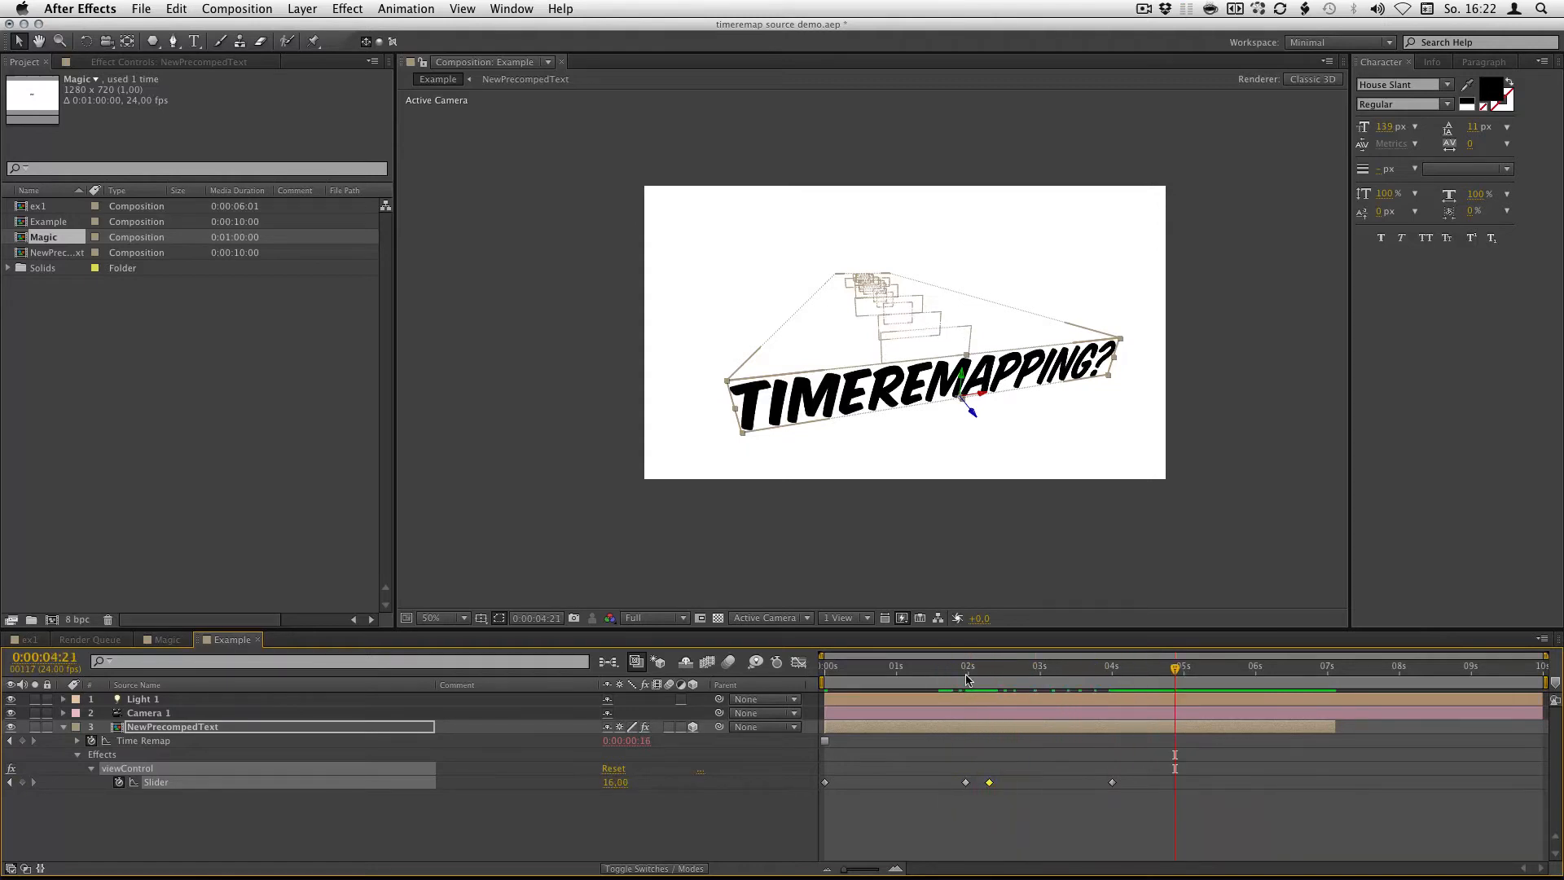
Step: Open NewPrecompedText, zoom the ruler to frames and scrub its one-frame-per-word staircase from frame 0
{"action": "double_click", "coordinate": [159, 727]}
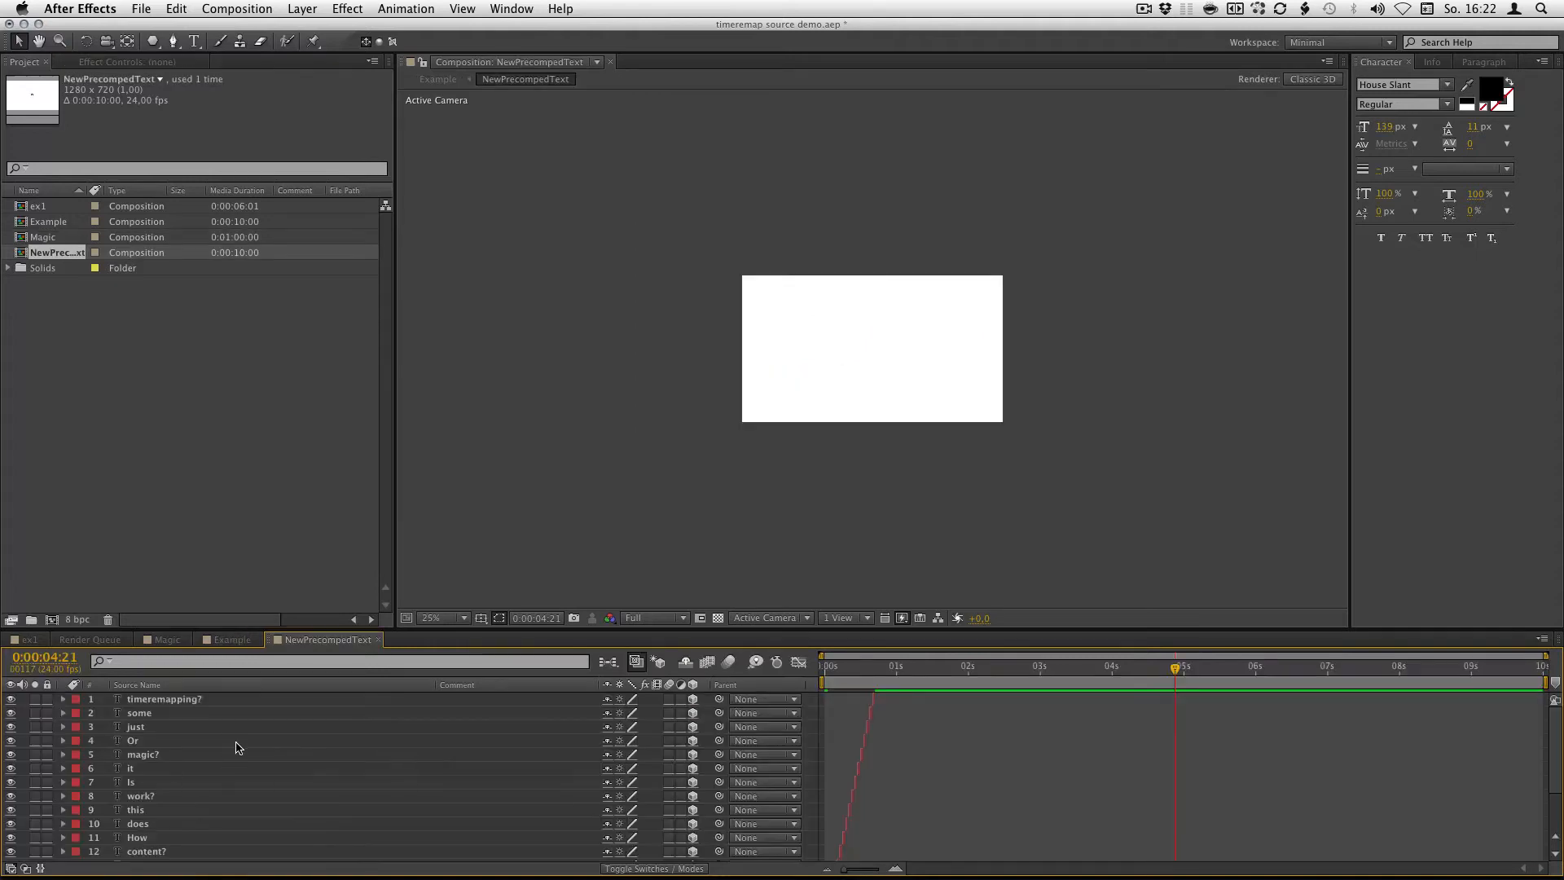
{"action": "left_click_drag", "start_coordinate": [771, 628], "coordinate": [764, 377]}
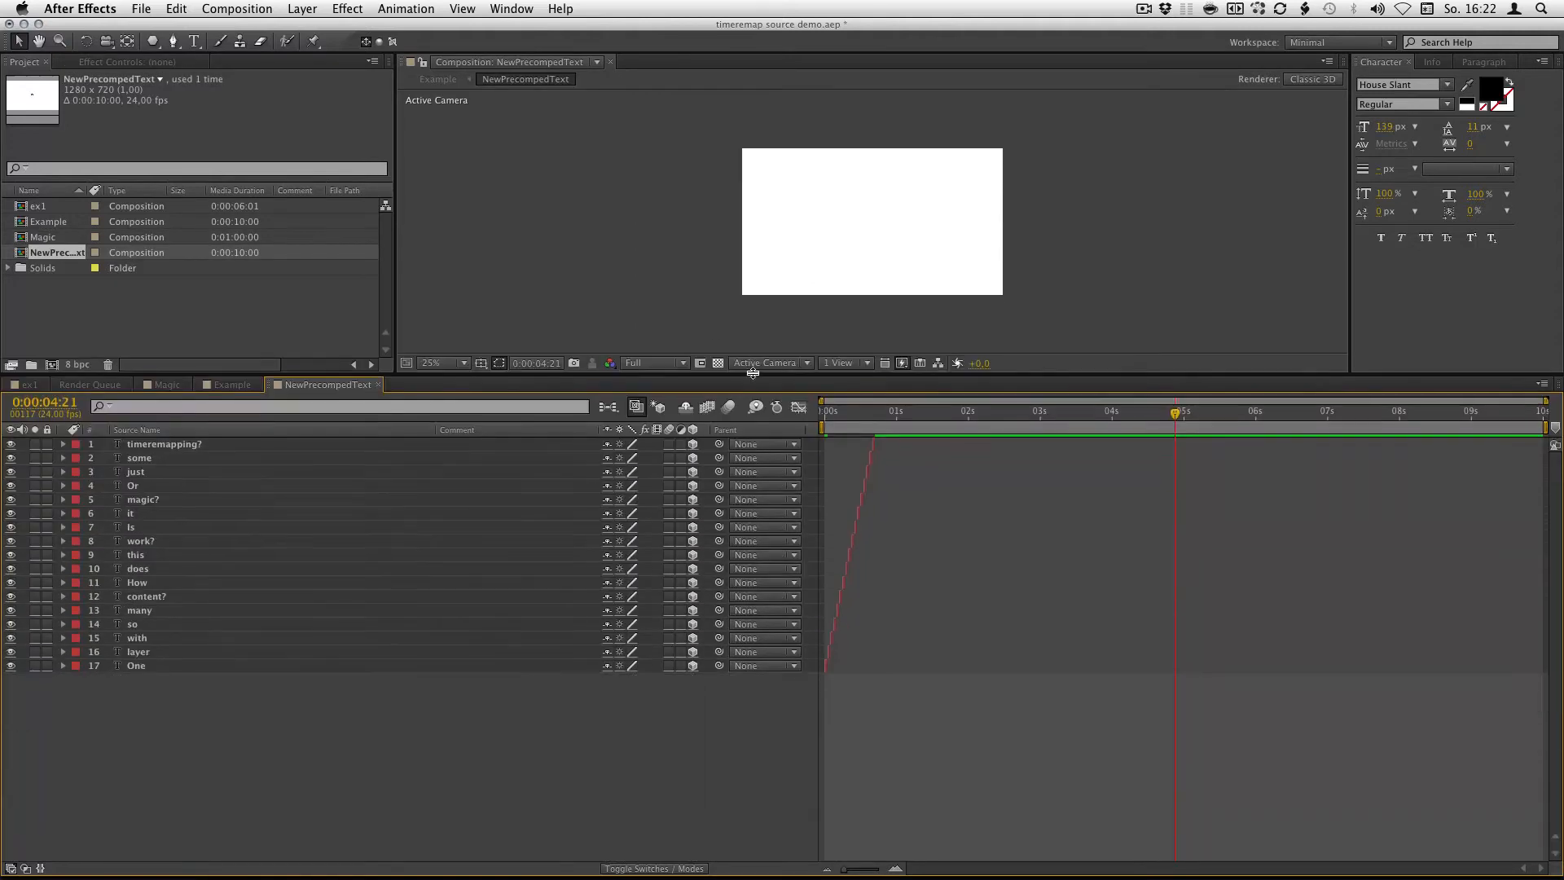
{"action": "left_click_drag", "start_coordinate": [855, 421], "coordinate": [821, 418]}
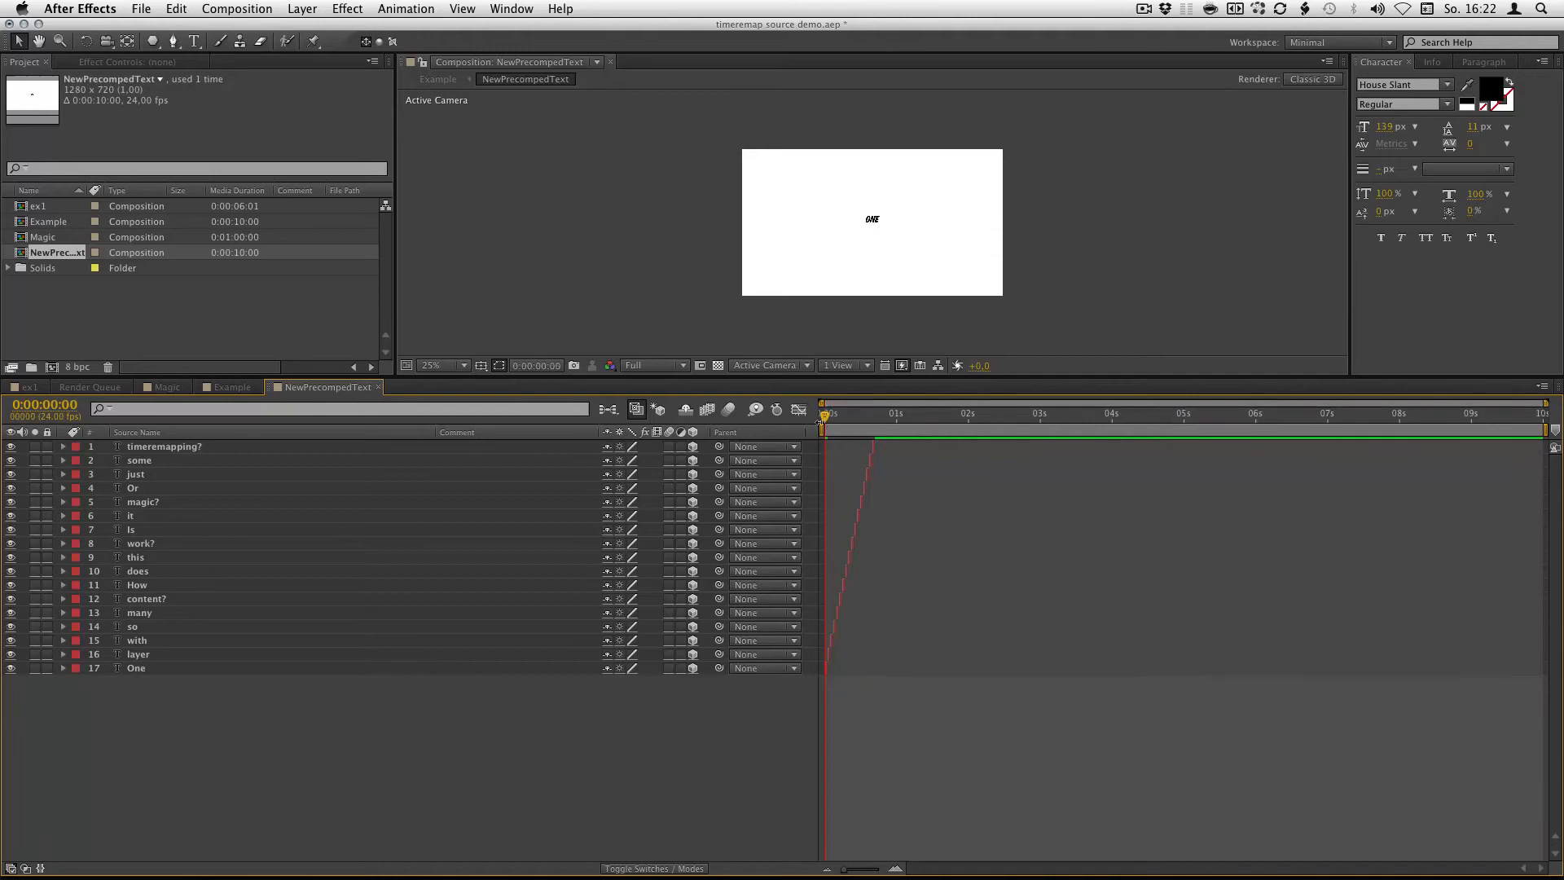
{"action": "left_click_drag", "start_coordinate": [846, 870], "coordinate": [875, 818]}
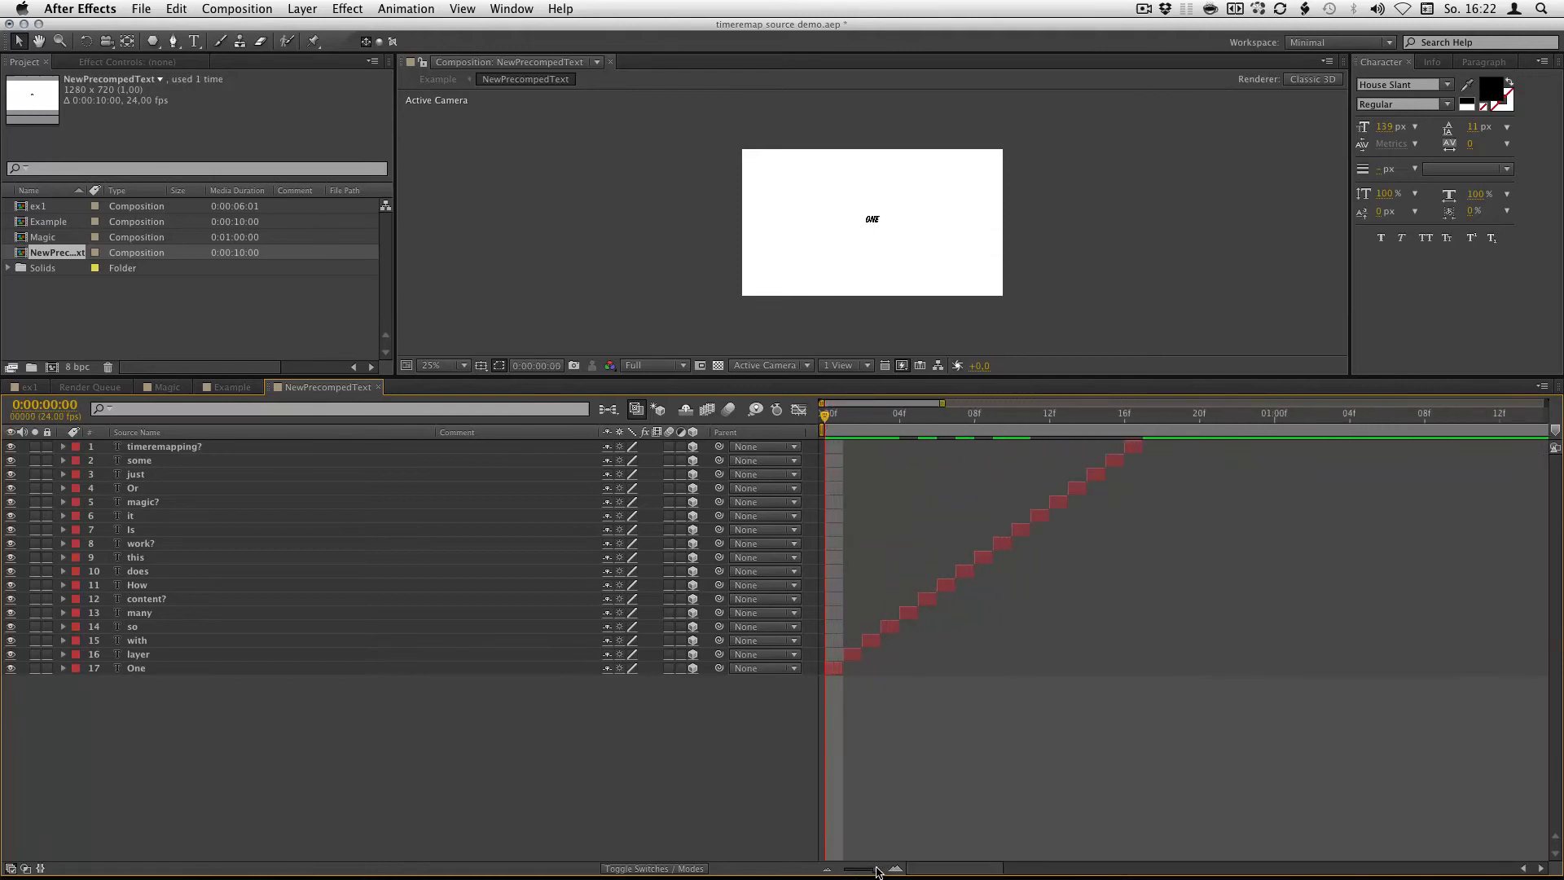
{"action": "left_click_drag", "start_coordinate": [841, 419], "coordinate": [987, 419]}
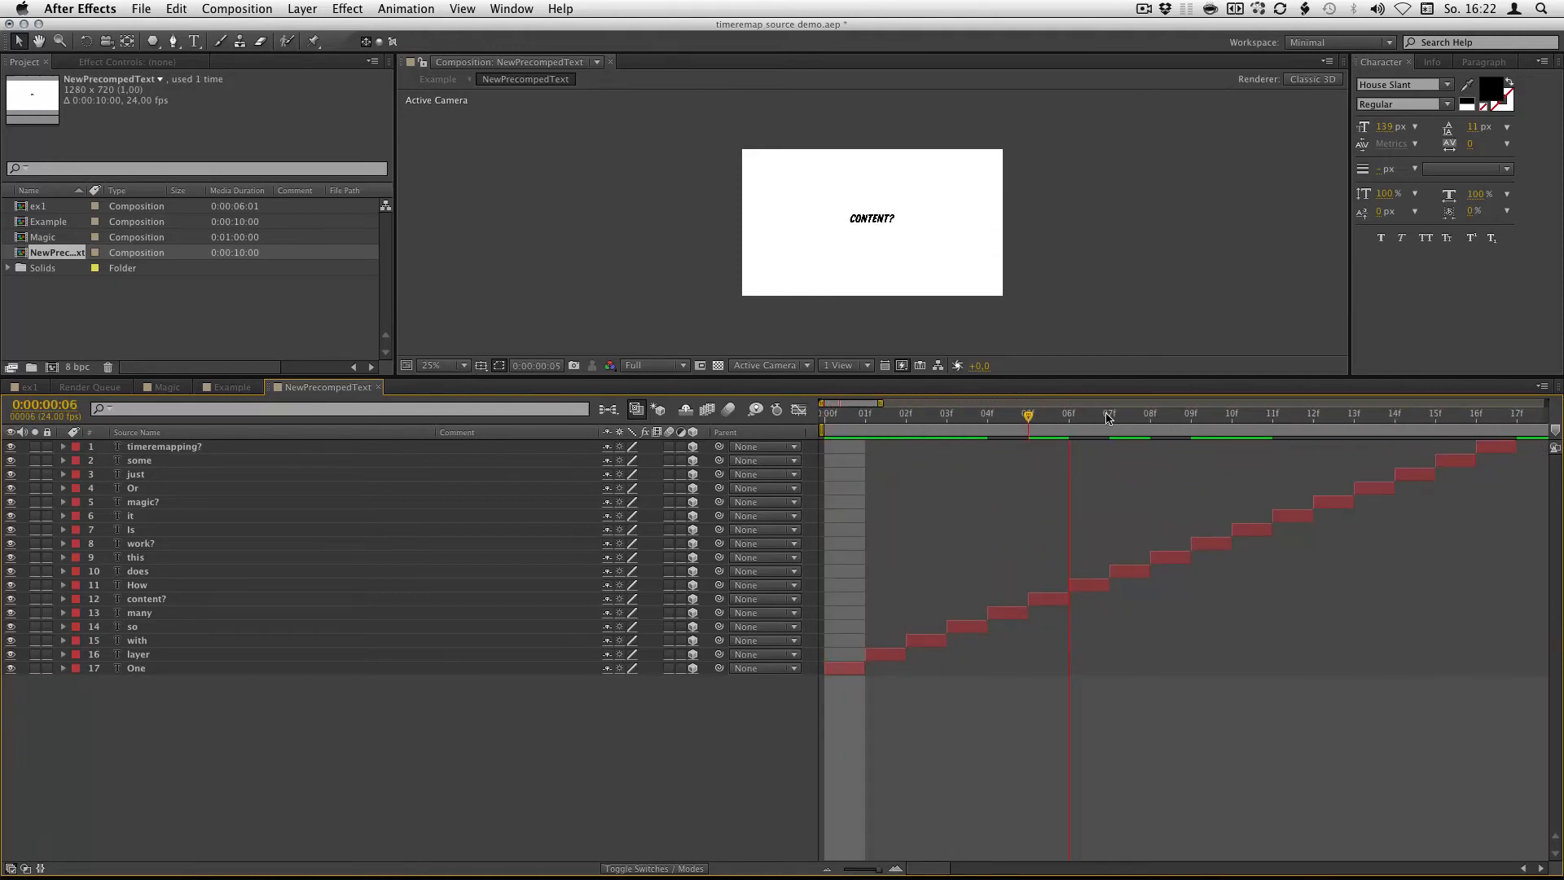
{"action": "mouse_move", "coordinate": [828, 422]}
{"action": "left_mouse_down"}
{"action": "mouse_move", "coordinate": [1411, 440]}
{"action": "mouse_move", "coordinate": [827, 420]}
{"action": "left_mouse_up"}
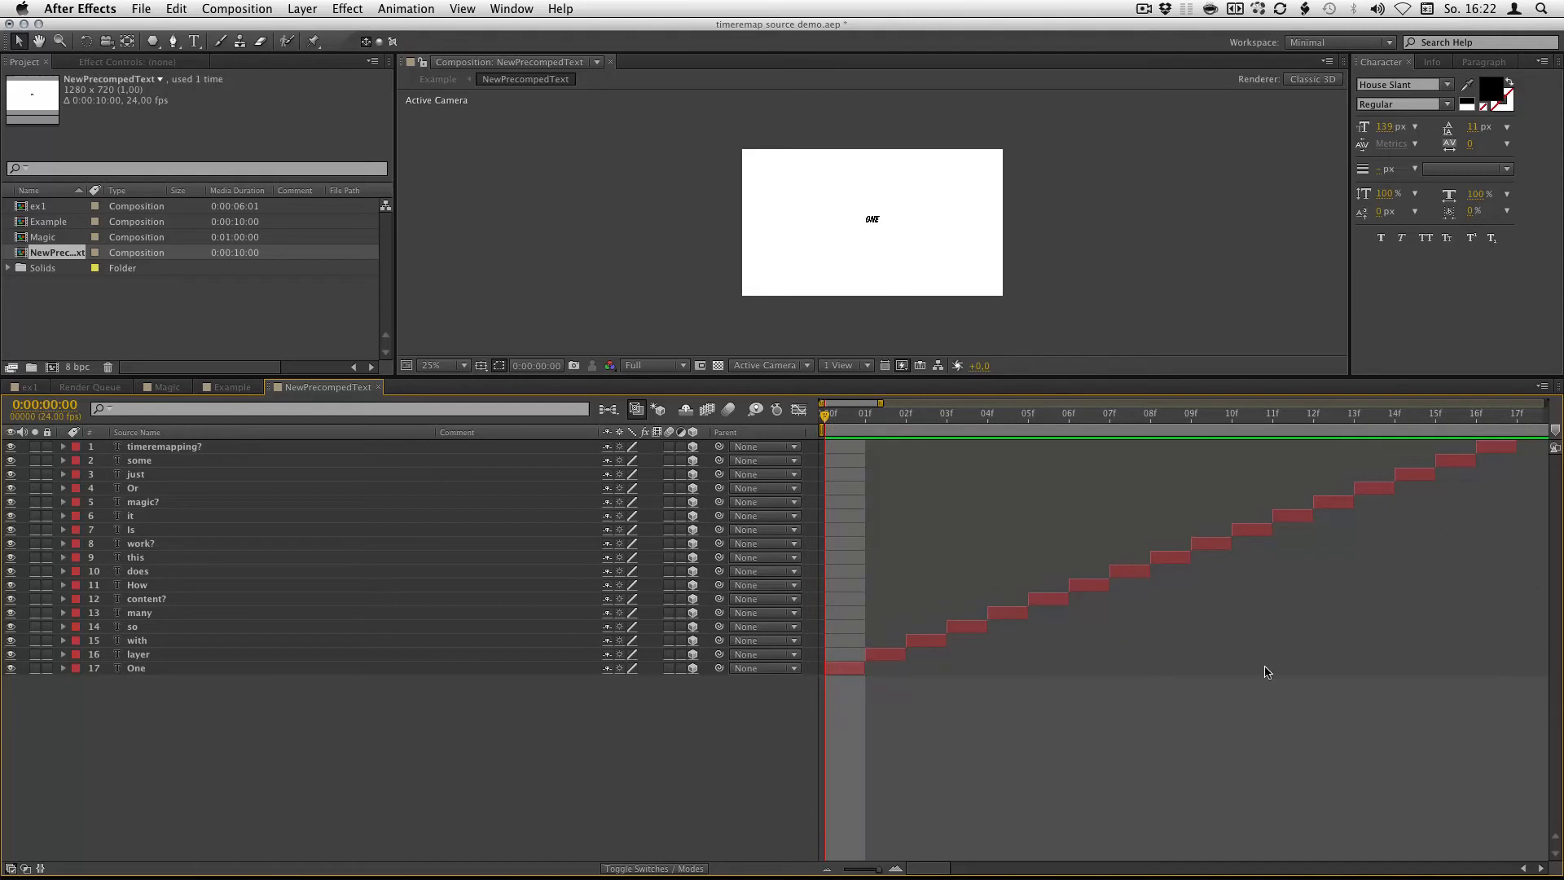
{"action": "scroll", "coordinate": [1061, 546], "scroll_direction": "right", "scroll_amount": 1}
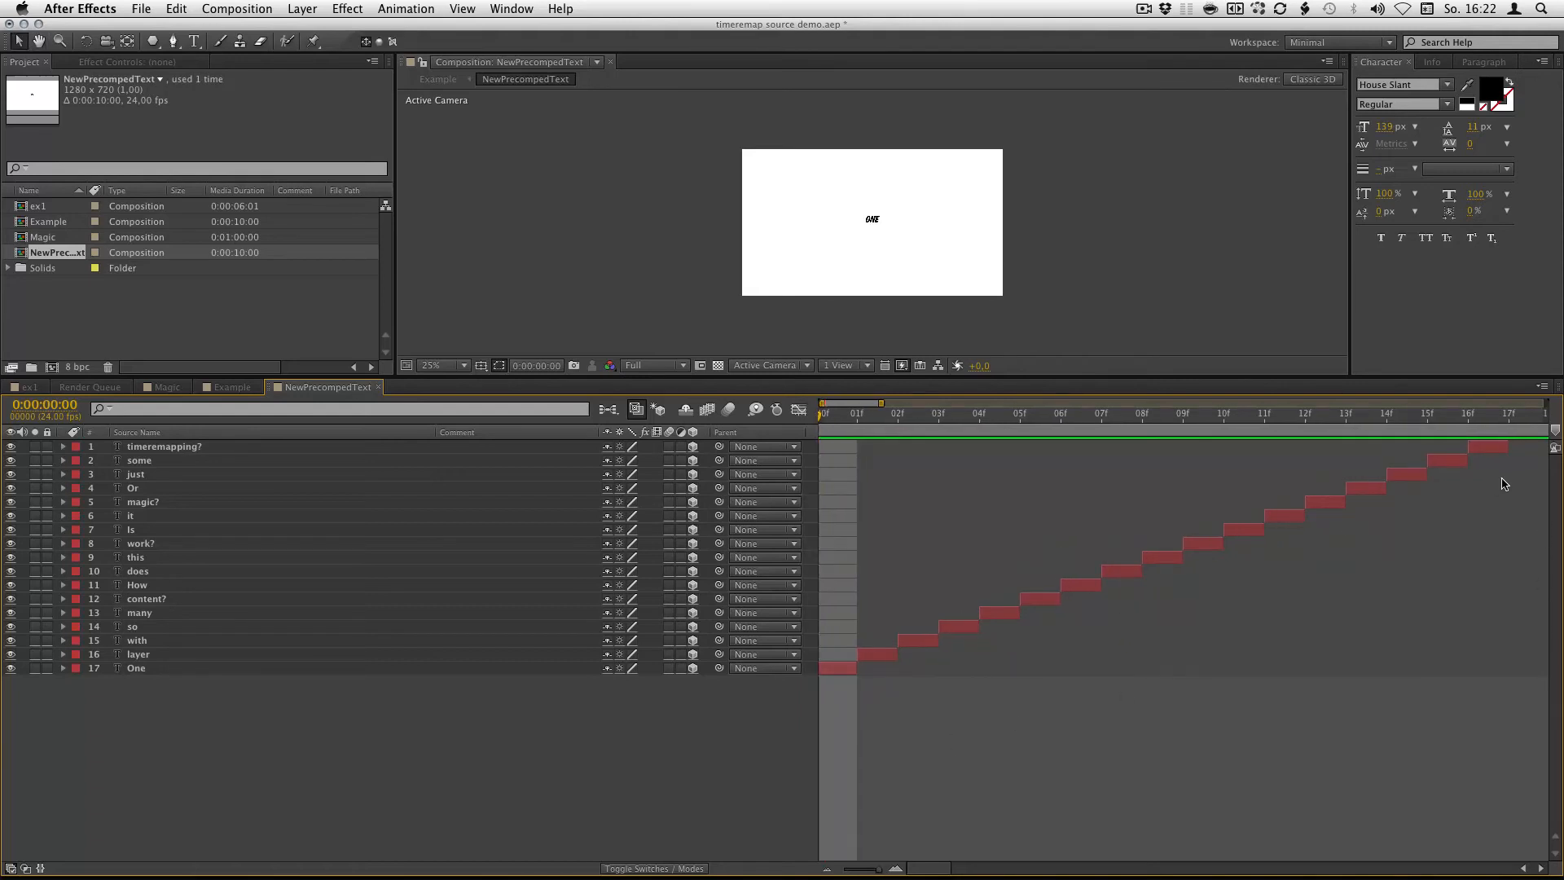
Step: Duplicate timeremapping? one frame later at -200 depth and retype its text as 'Yes it is'
{"action": "left_click", "coordinate": [1491, 449]}
{"action": "left_click", "coordinate": [1472, 419]}
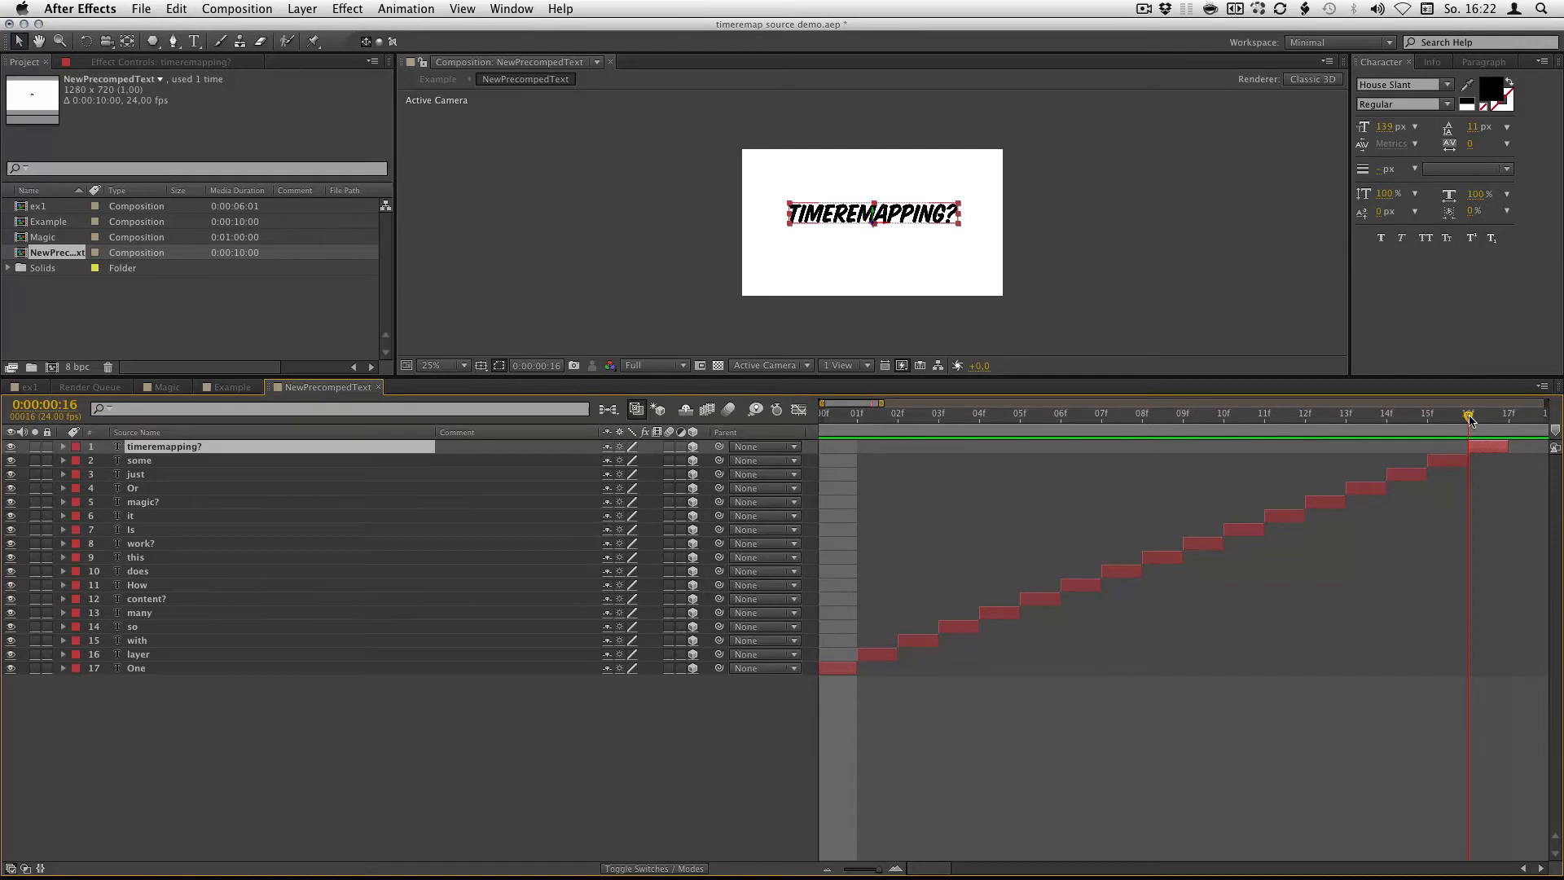
{"action": "key", "text": "ctrl+d"}
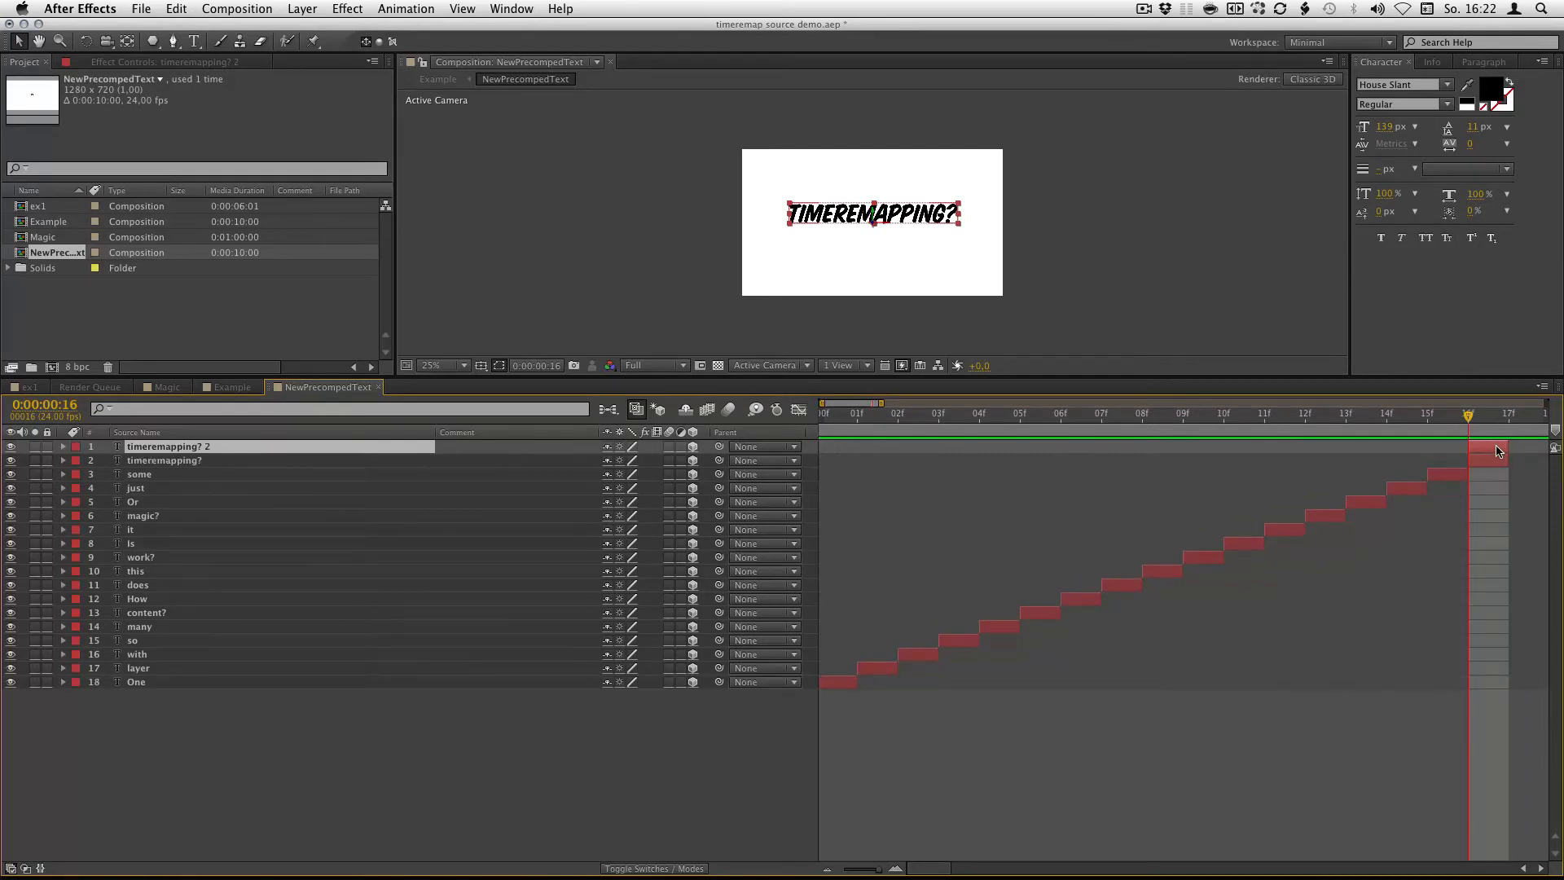
{"action": "left_click_drag", "start_coordinate": [1497, 451], "coordinate": [1539, 451]}
{"action": "scroll", "coordinate": [1407, 589], "scroll_direction": "right", "scroll_amount": 5}
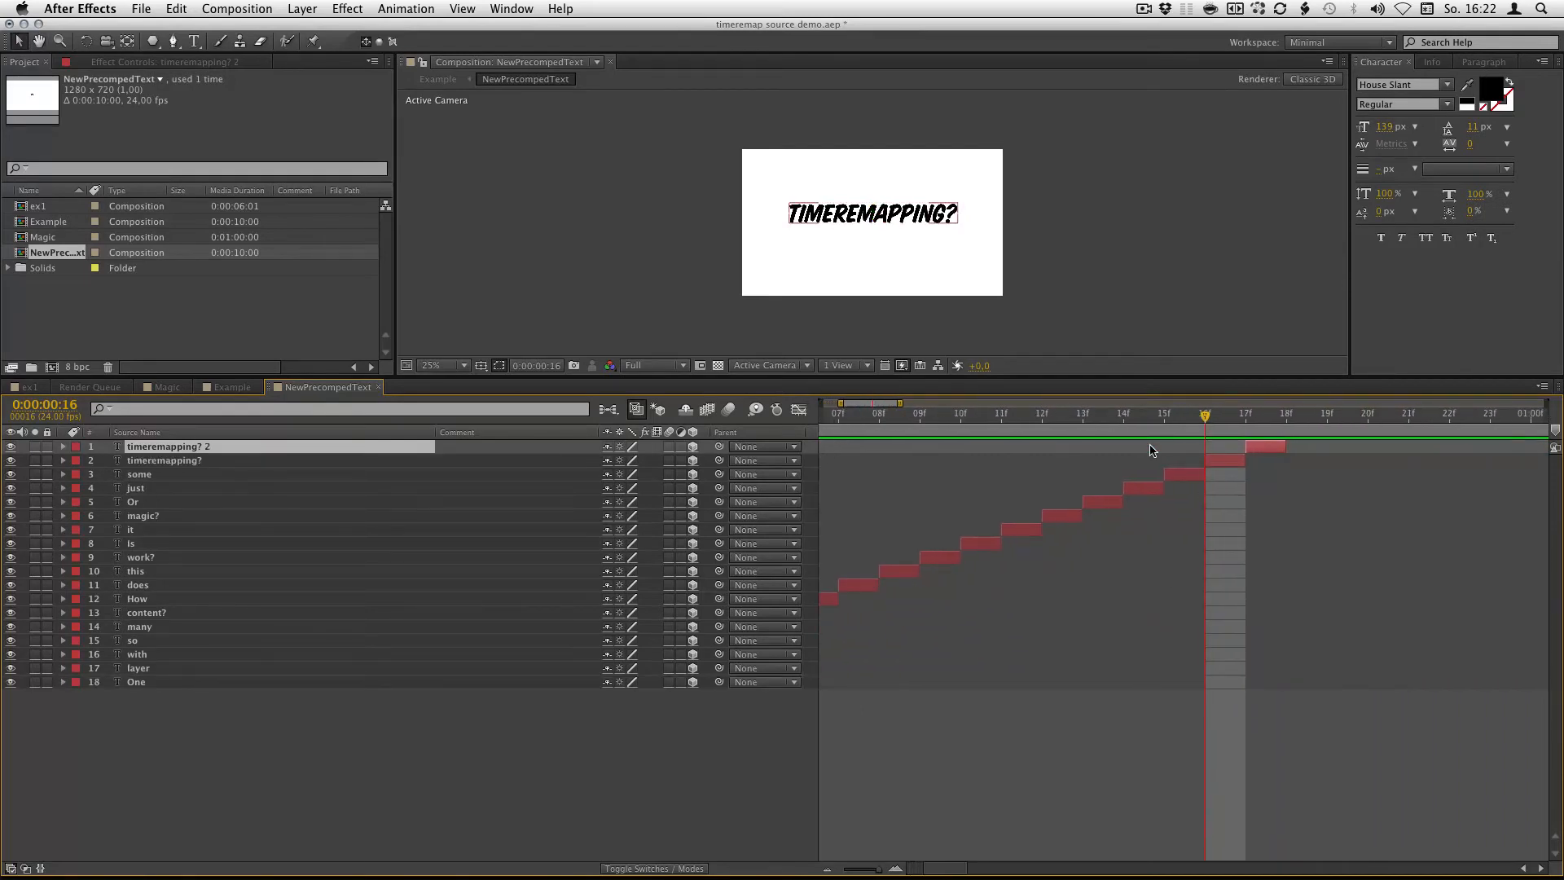
{"action": "key", "text": "Page_Down"}
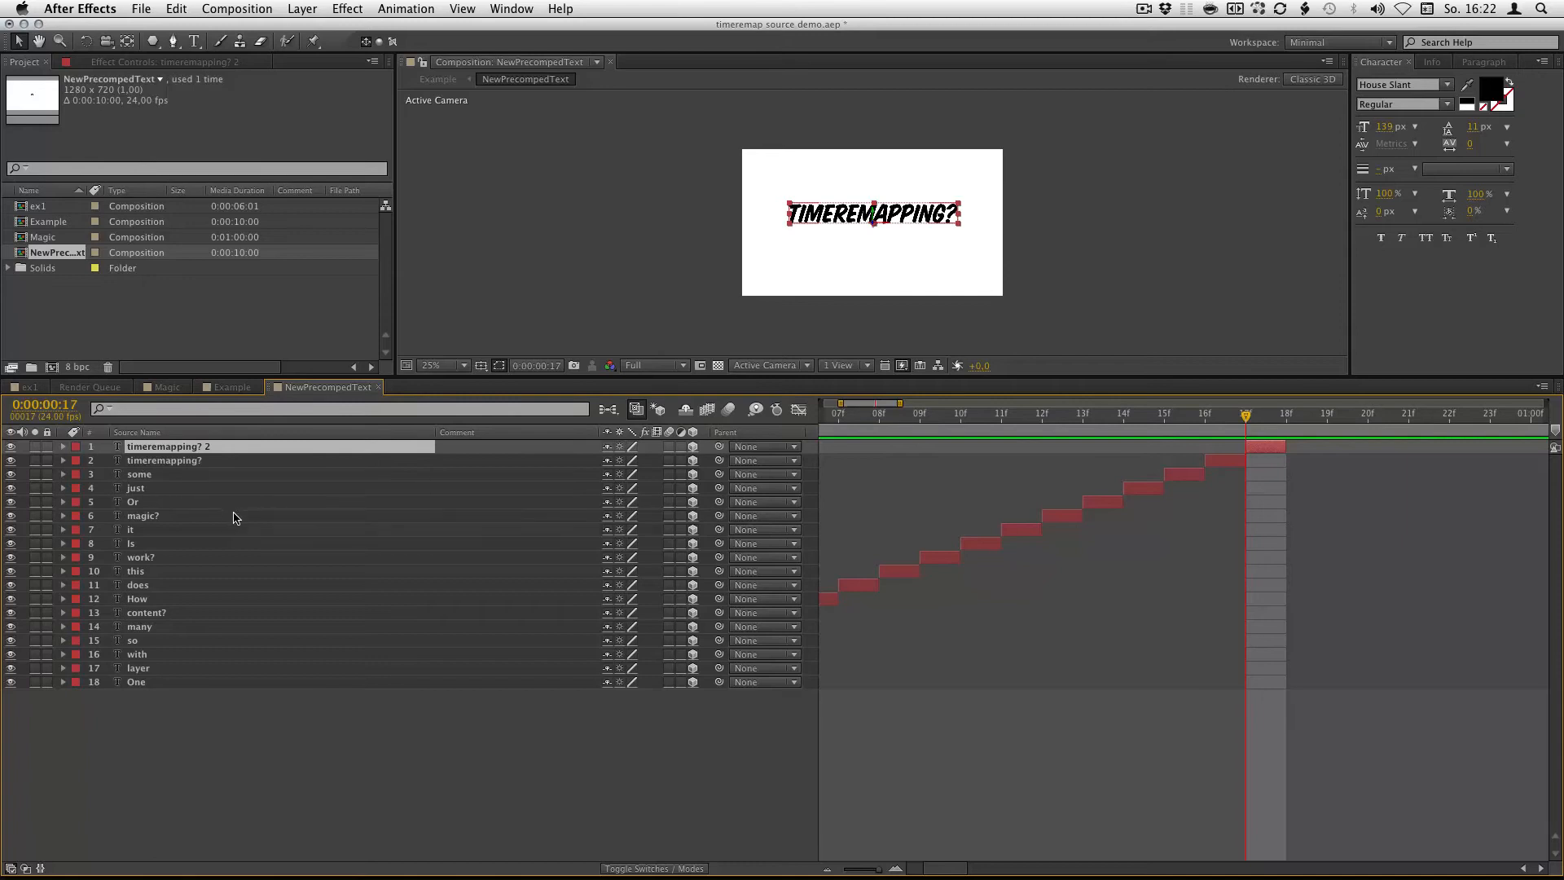
{"action": "key", "text": "p"}
{"action": "type", "text": "-200"}
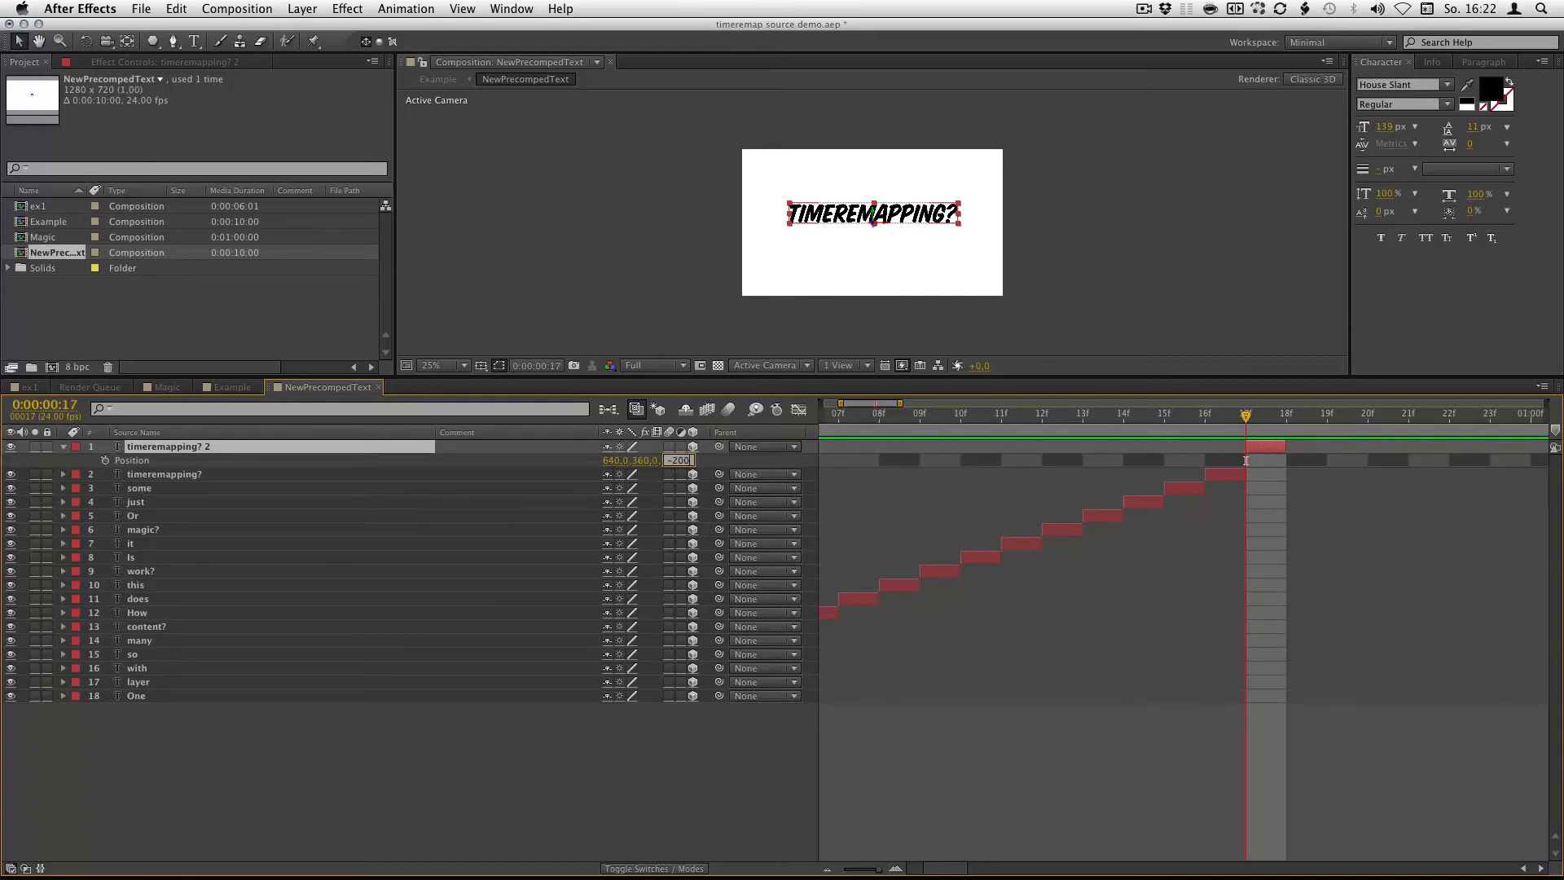
{"action": "key", "text": "Return"}
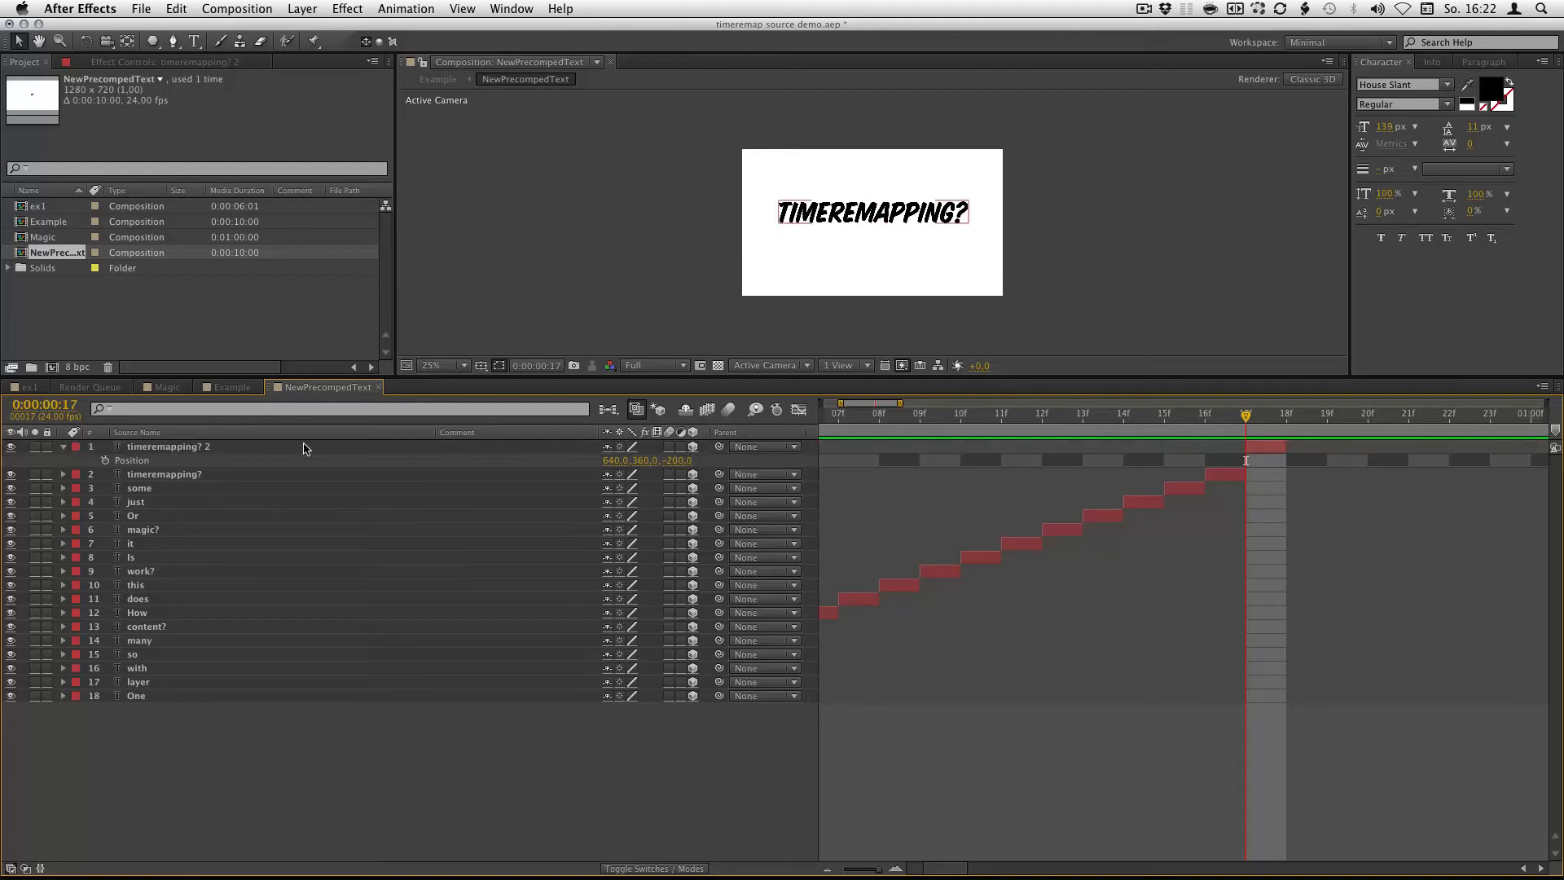
{"action": "double_click", "coordinate": [217, 449]}
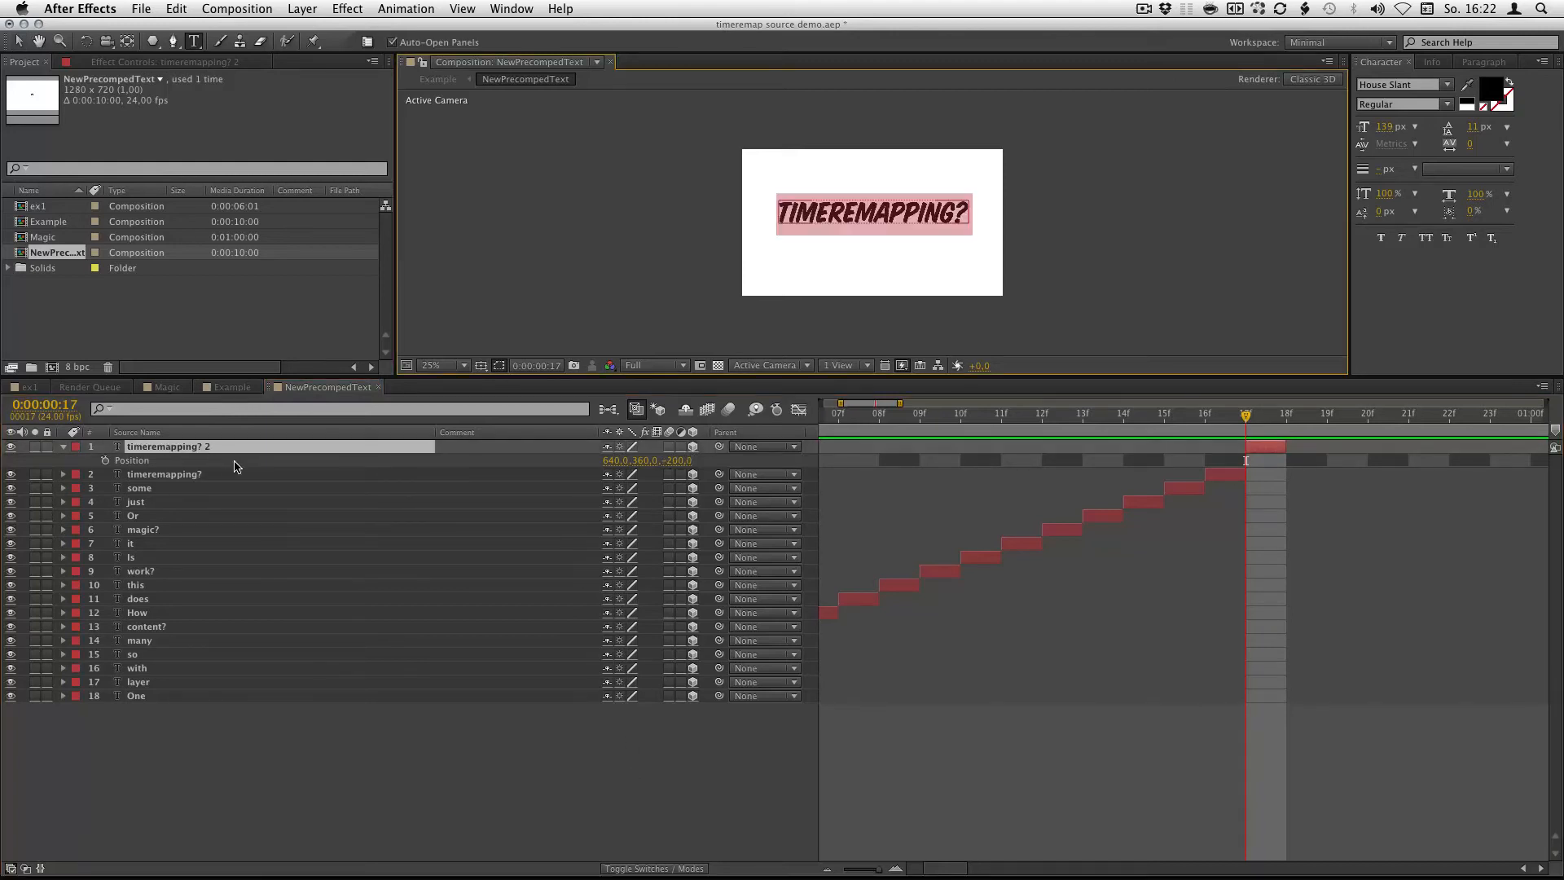
{"action": "type", "text": "YES "}
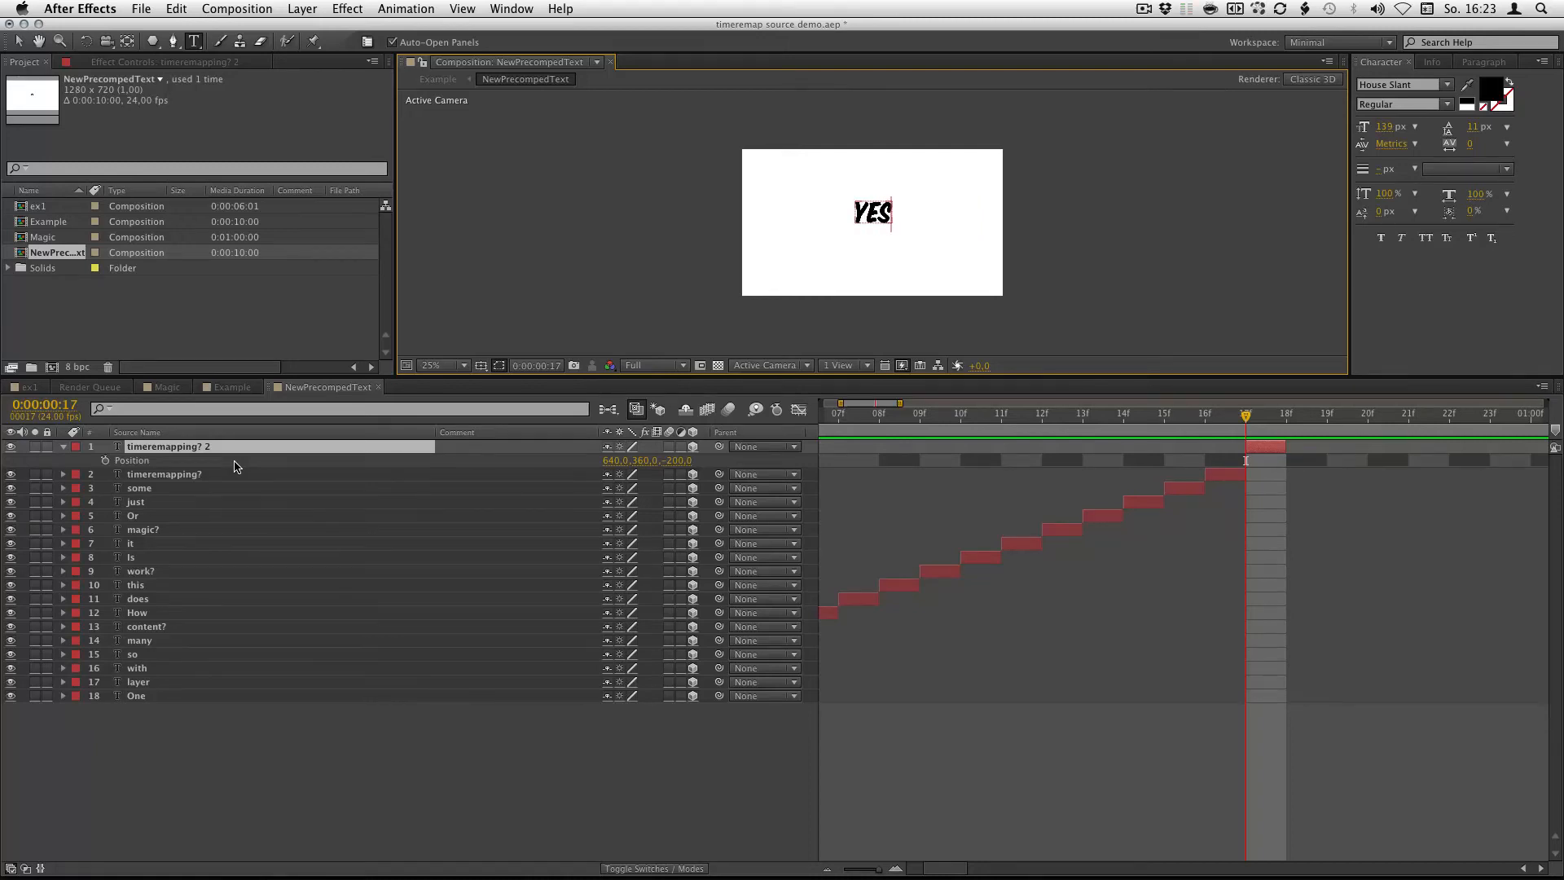
{"action": "type", "text": "IT I"}
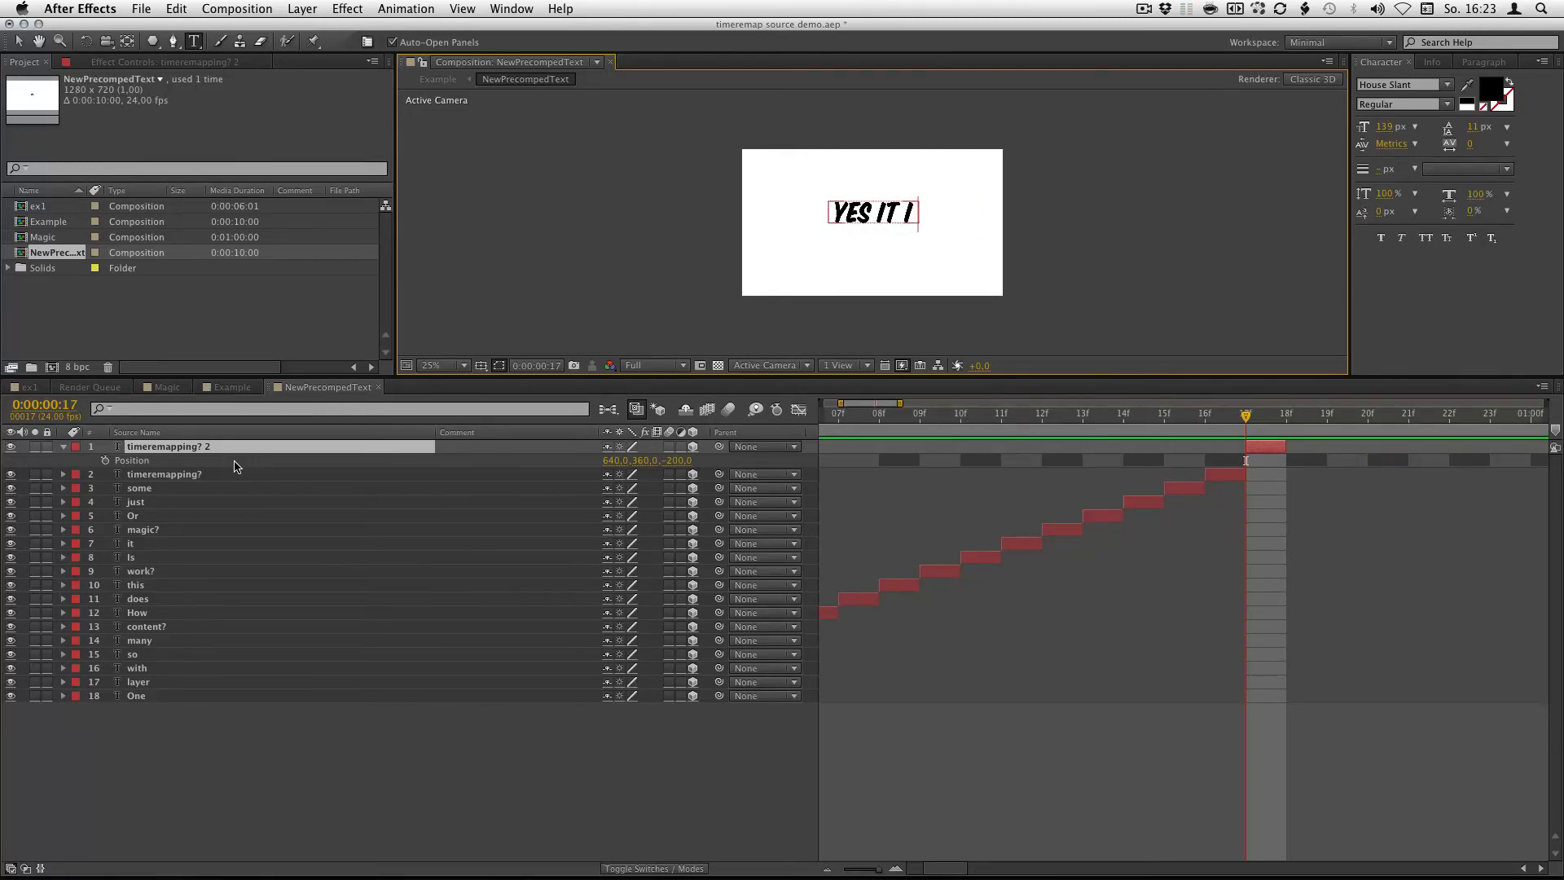
{"action": "type", "text": "S"}
{"action": "left_click", "coordinate": [325, 799]}
Step: Duplicate timeremapping? again to the top at frame 18 with position 640,360,-400
{"action": "left_click", "coordinate": [209, 479]}
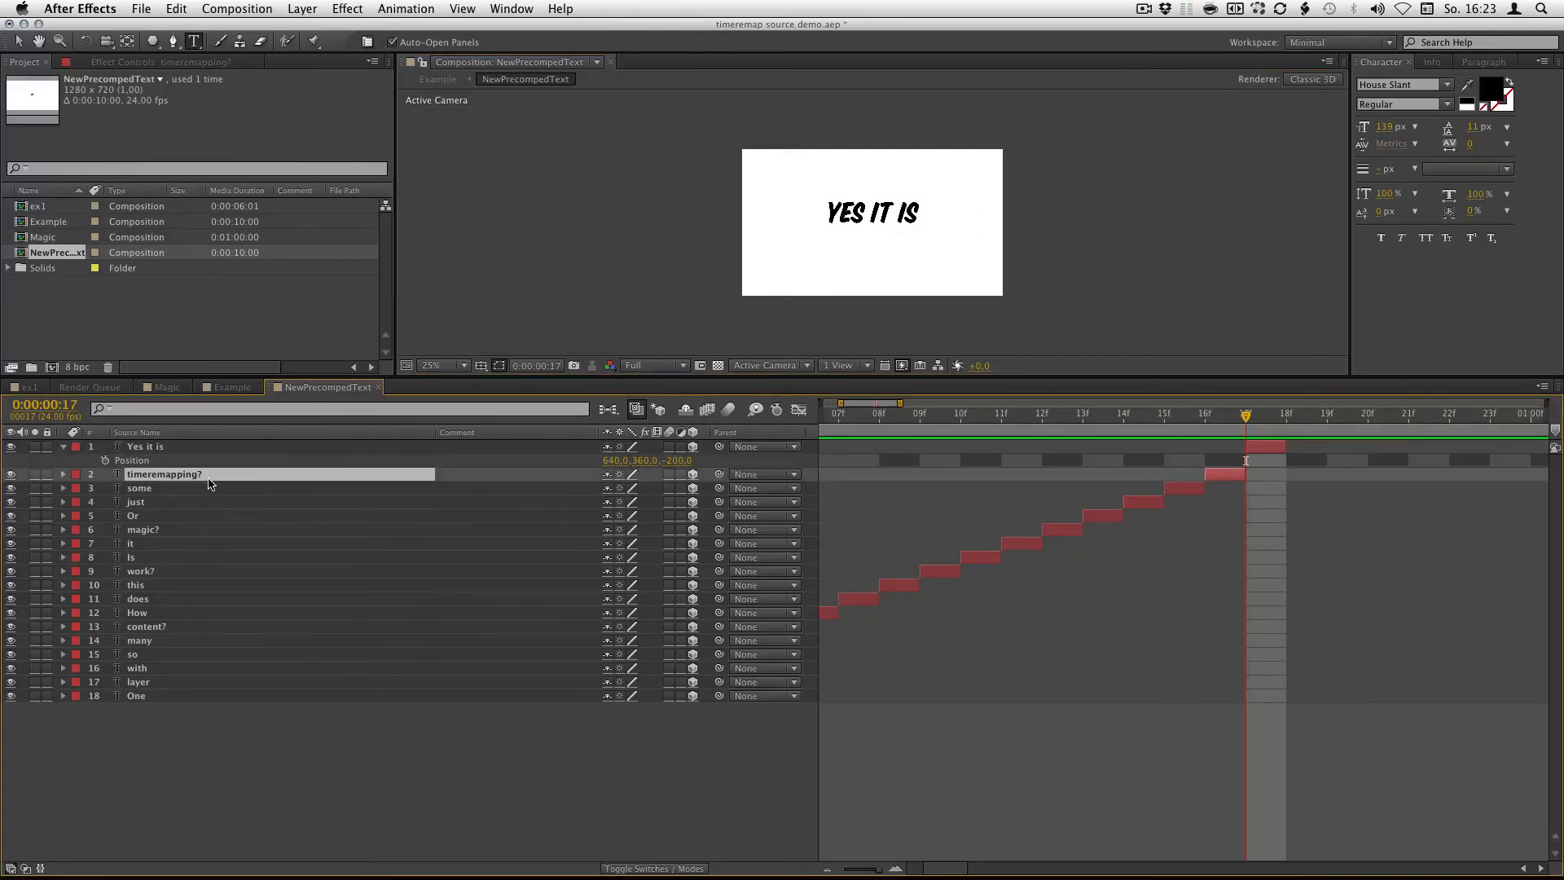
{"action": "key", "text": "super+d"}
{"action": "left_click_drag", "start_coordinate": [149, 478], "coordinate": [158, 443]}
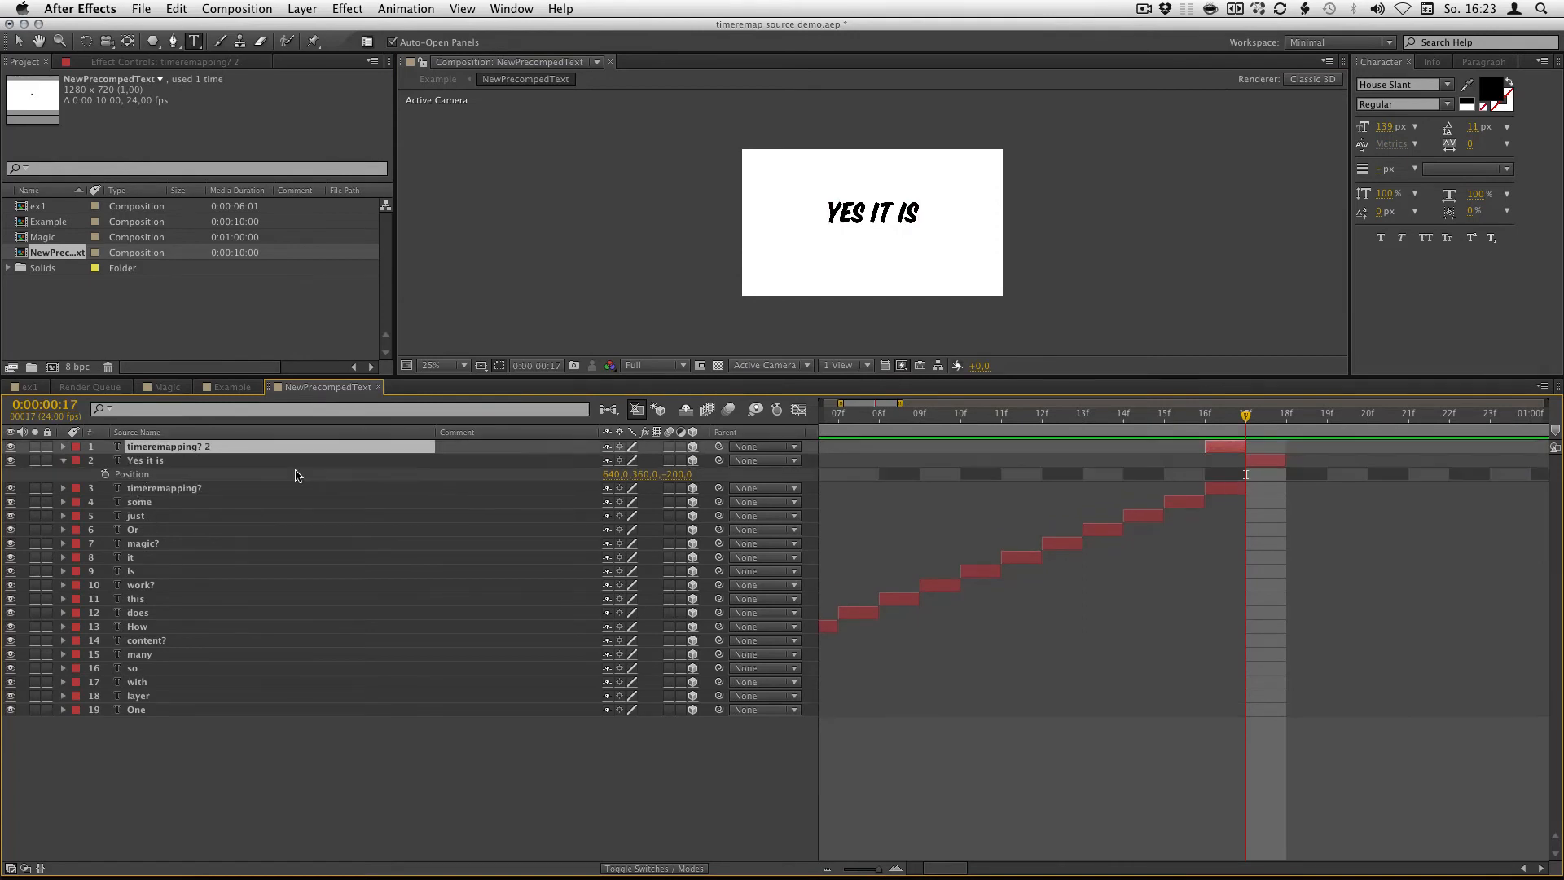
{"action": "left_click_drag", "start_coordinate": [1240, 446], "coordinate": [1321, 446]}
{"action": "left_click", "coordinate": [1278, 418]}
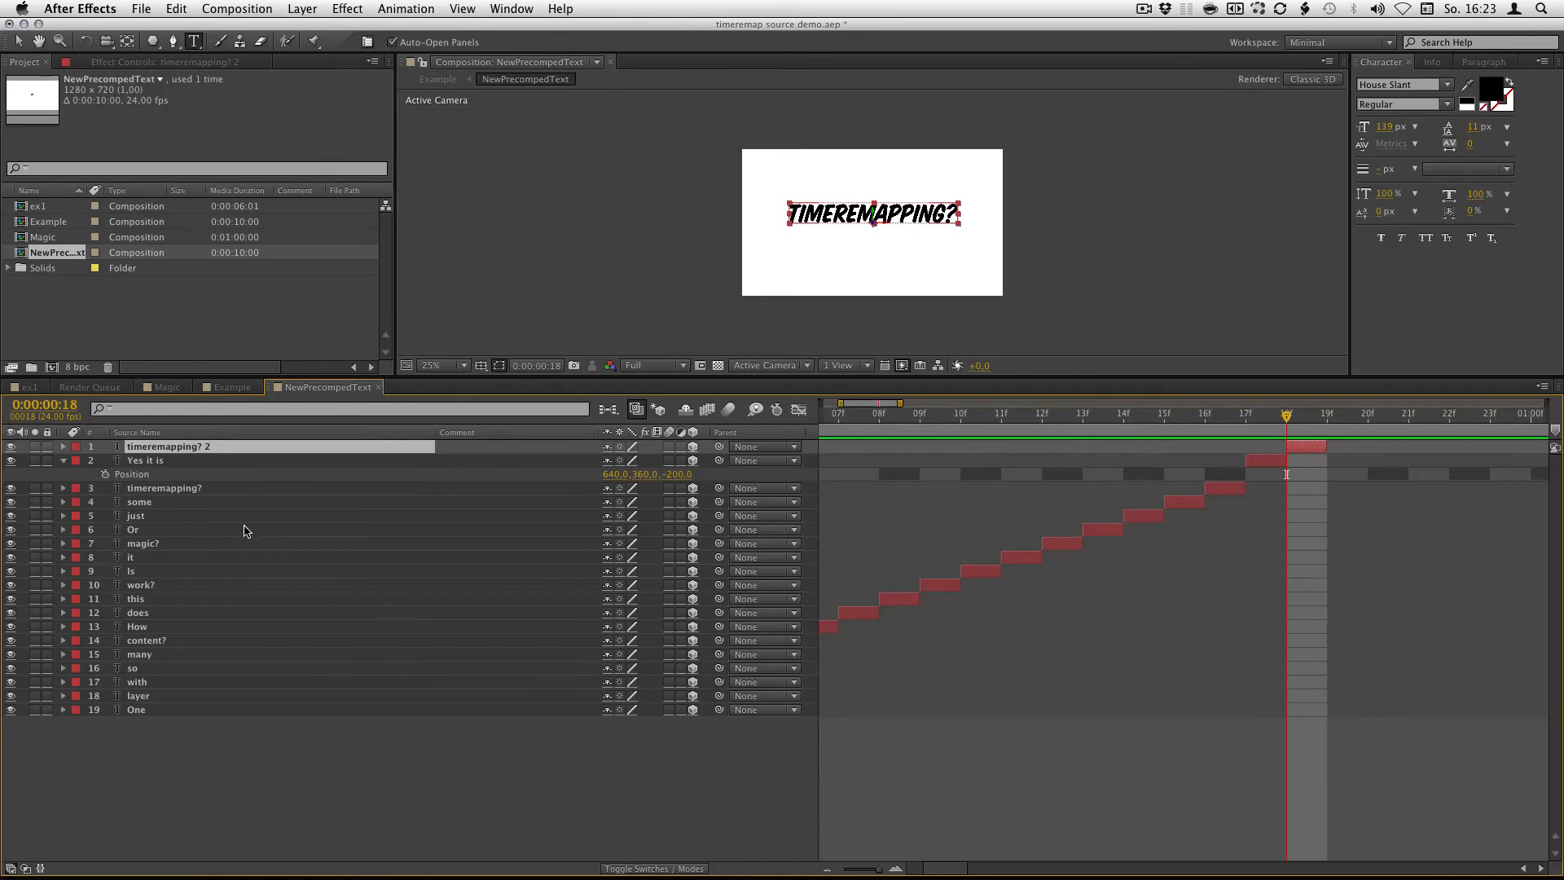
{"action": "key", "text": "p"}
{"action": "left_click", "coordinate": [676, 459]}
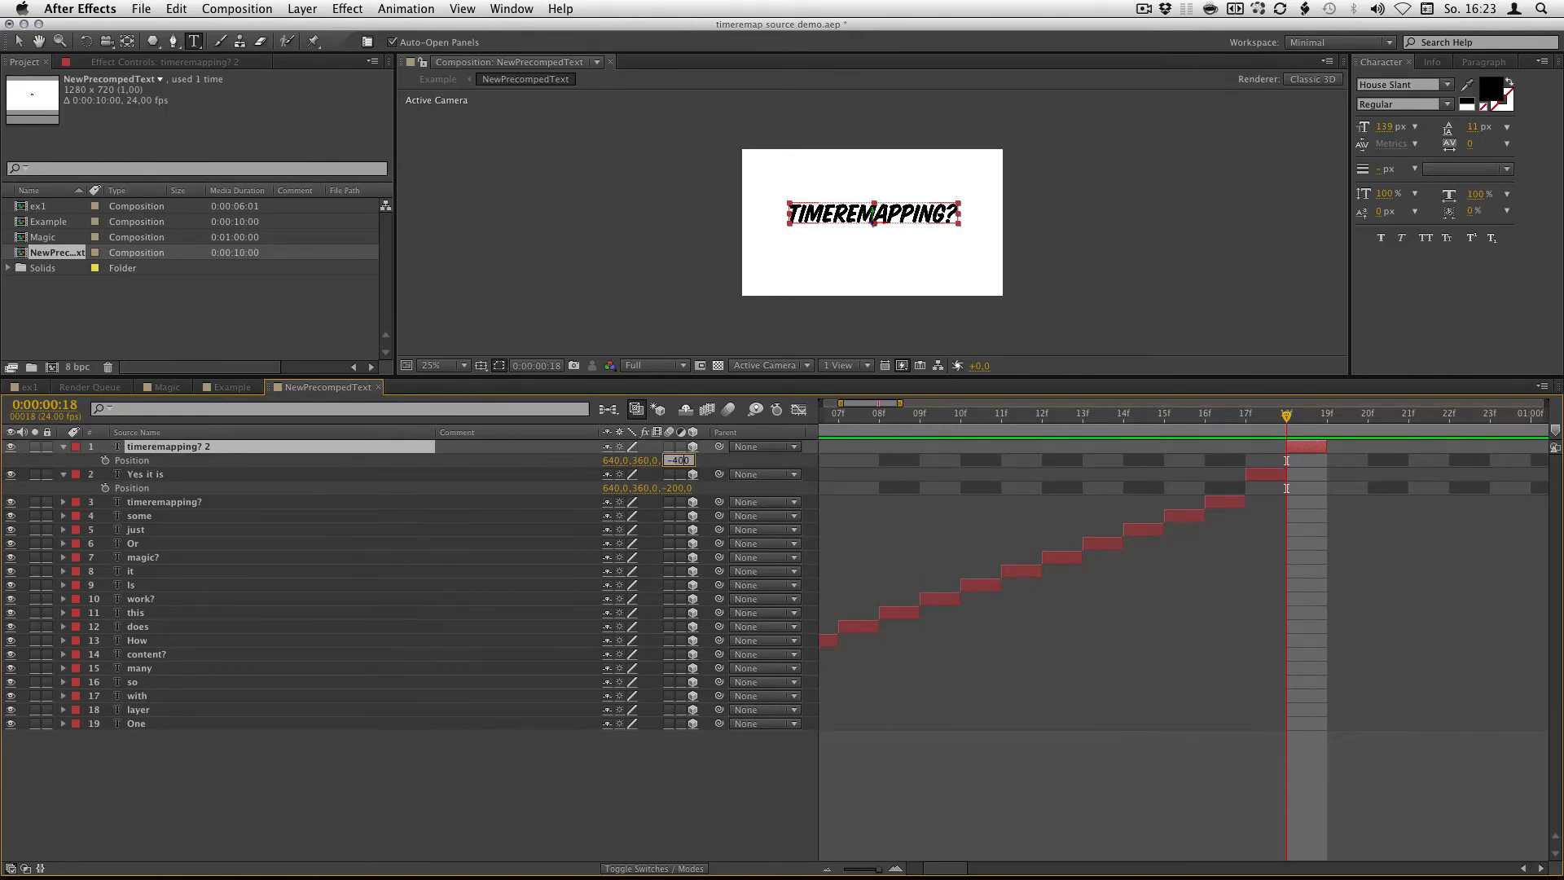
{"action": "left_click", "coordinate": [539, 810]}
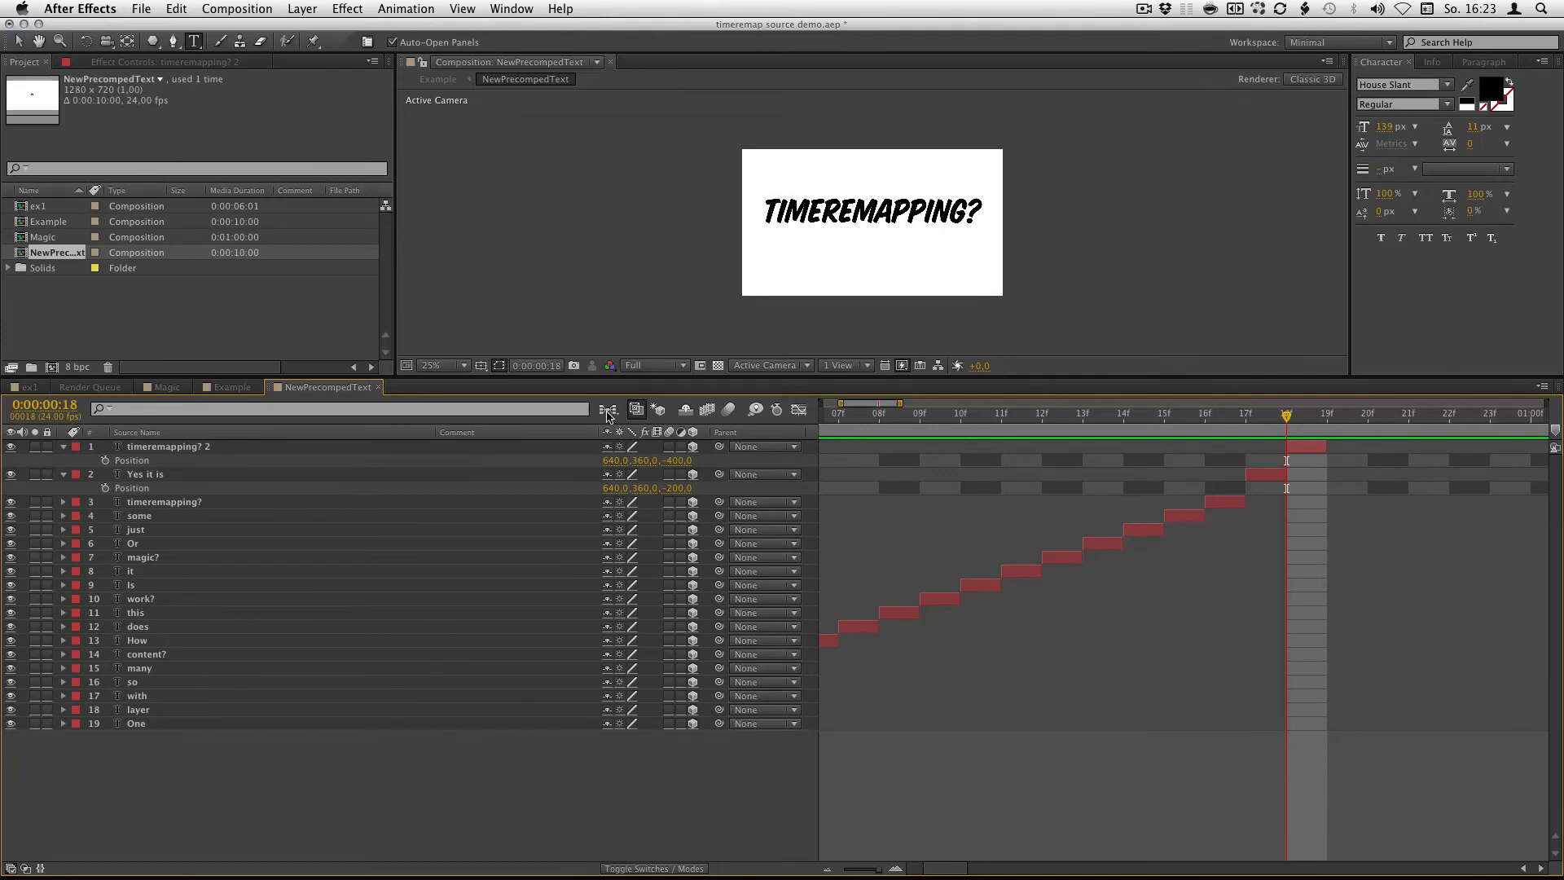
Step: Switch to the Example comp and scrub the timeline to preview the words
{"action": "left_click", "coordinate": [609, 411]}
{"action": "left_click", "coordinate": [494, 413]}
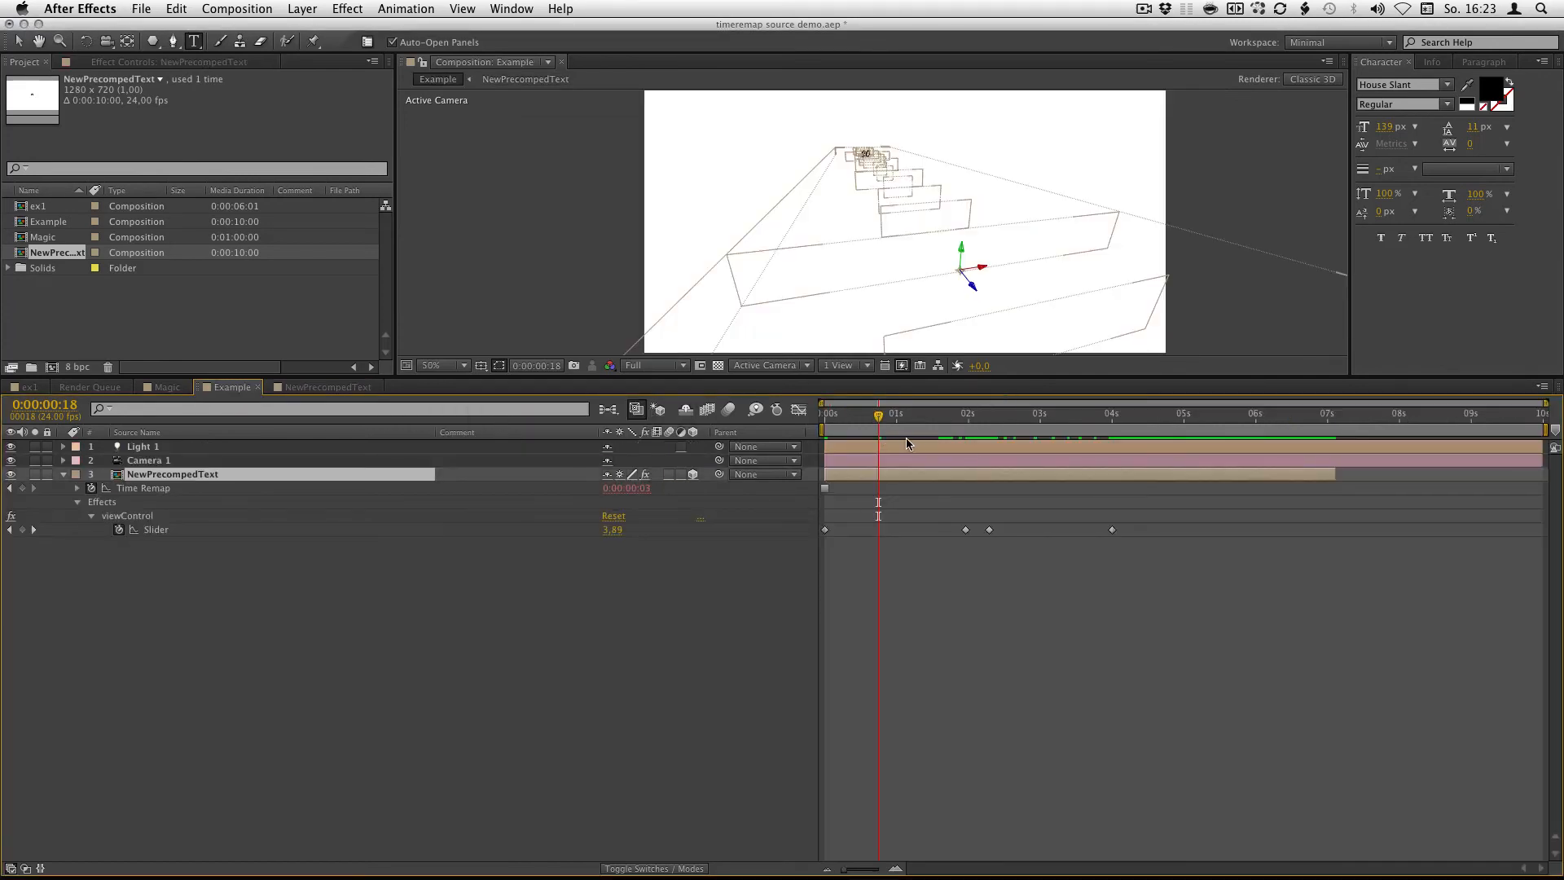
{"action": "left_click_drag", "start_coordinate": [882, 425], "coordinate": [1129, 437]}
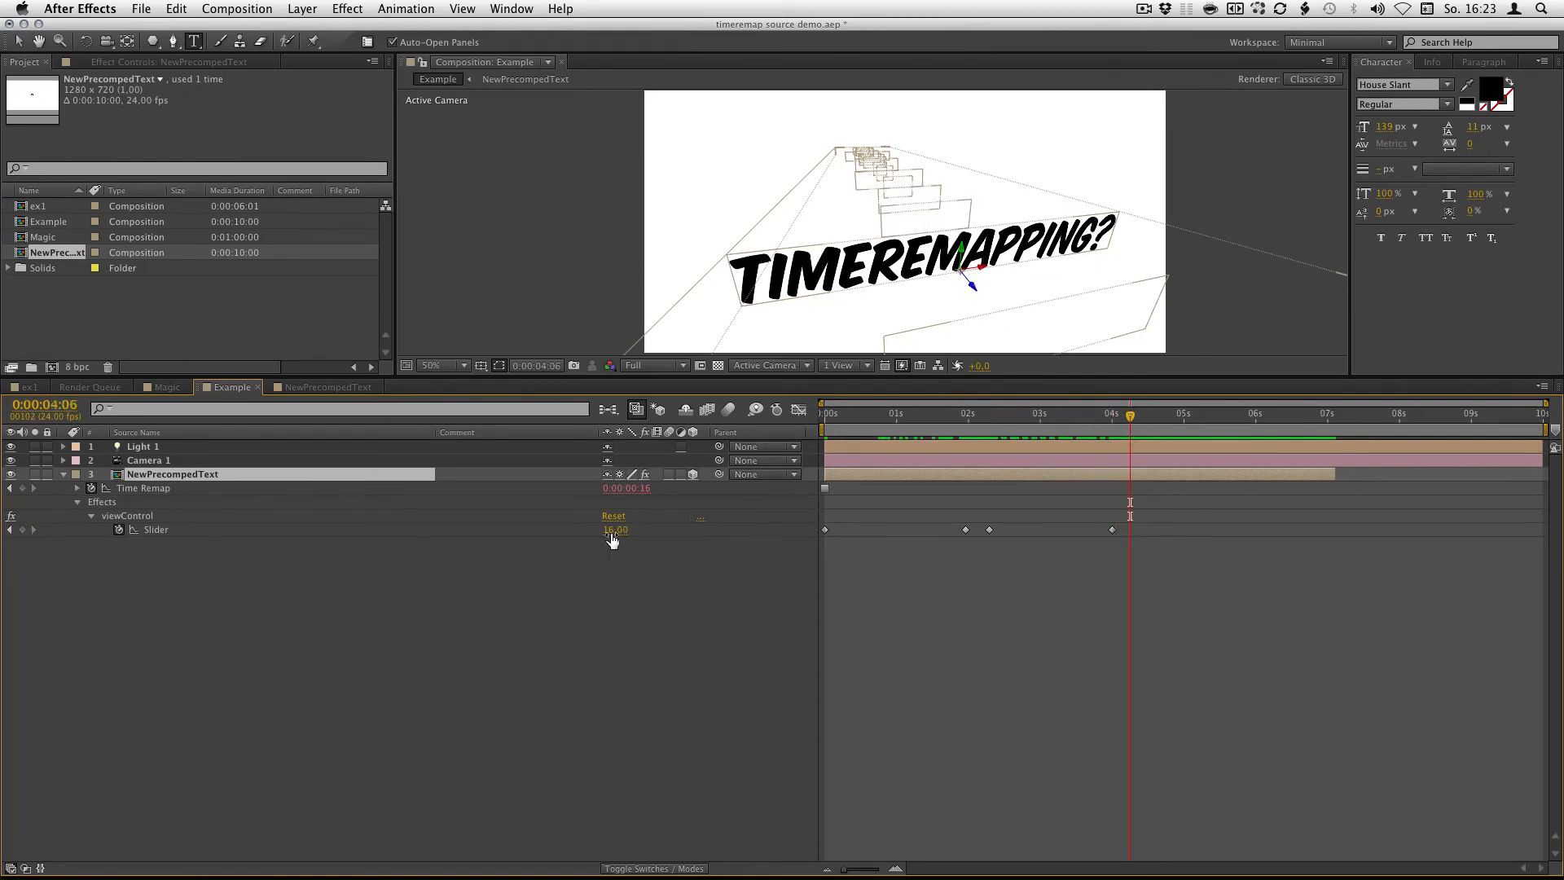
Step: Raise the viewControl Slider keyframe at 4 seconds from 16 to 18, then select Camera 1
{"action": "left_click", "coordinate": [12, 530]}
{"action": "left_click", "coordinate": [616, 530]}
{"action": "type", "text": "18"}
{"action": "key", "text": "Return"}
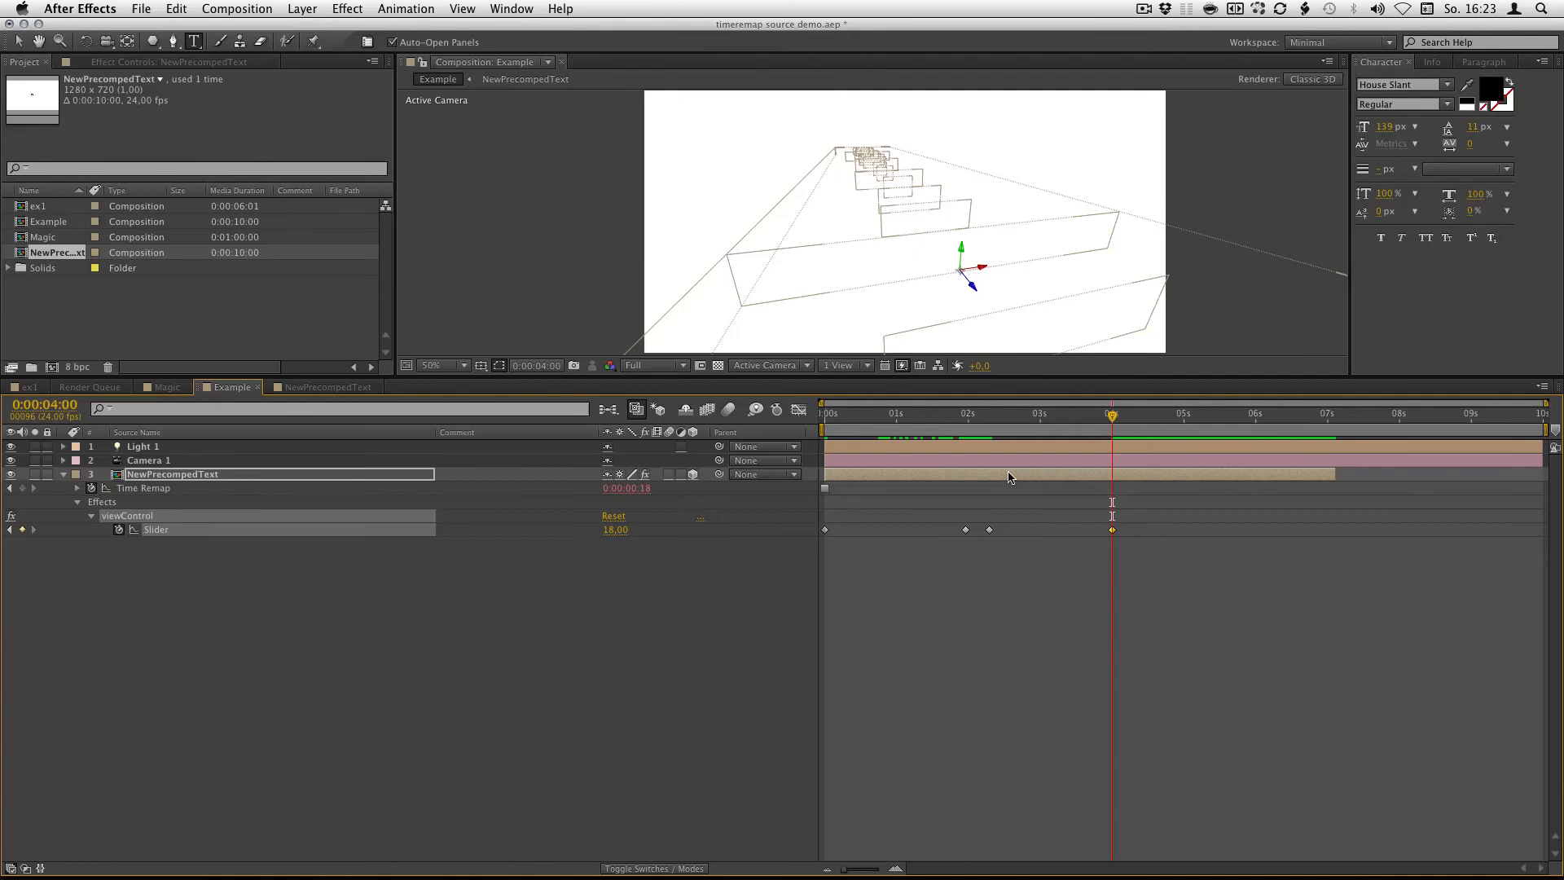
{"action": "left_click", "coordinate": [110, 461]}
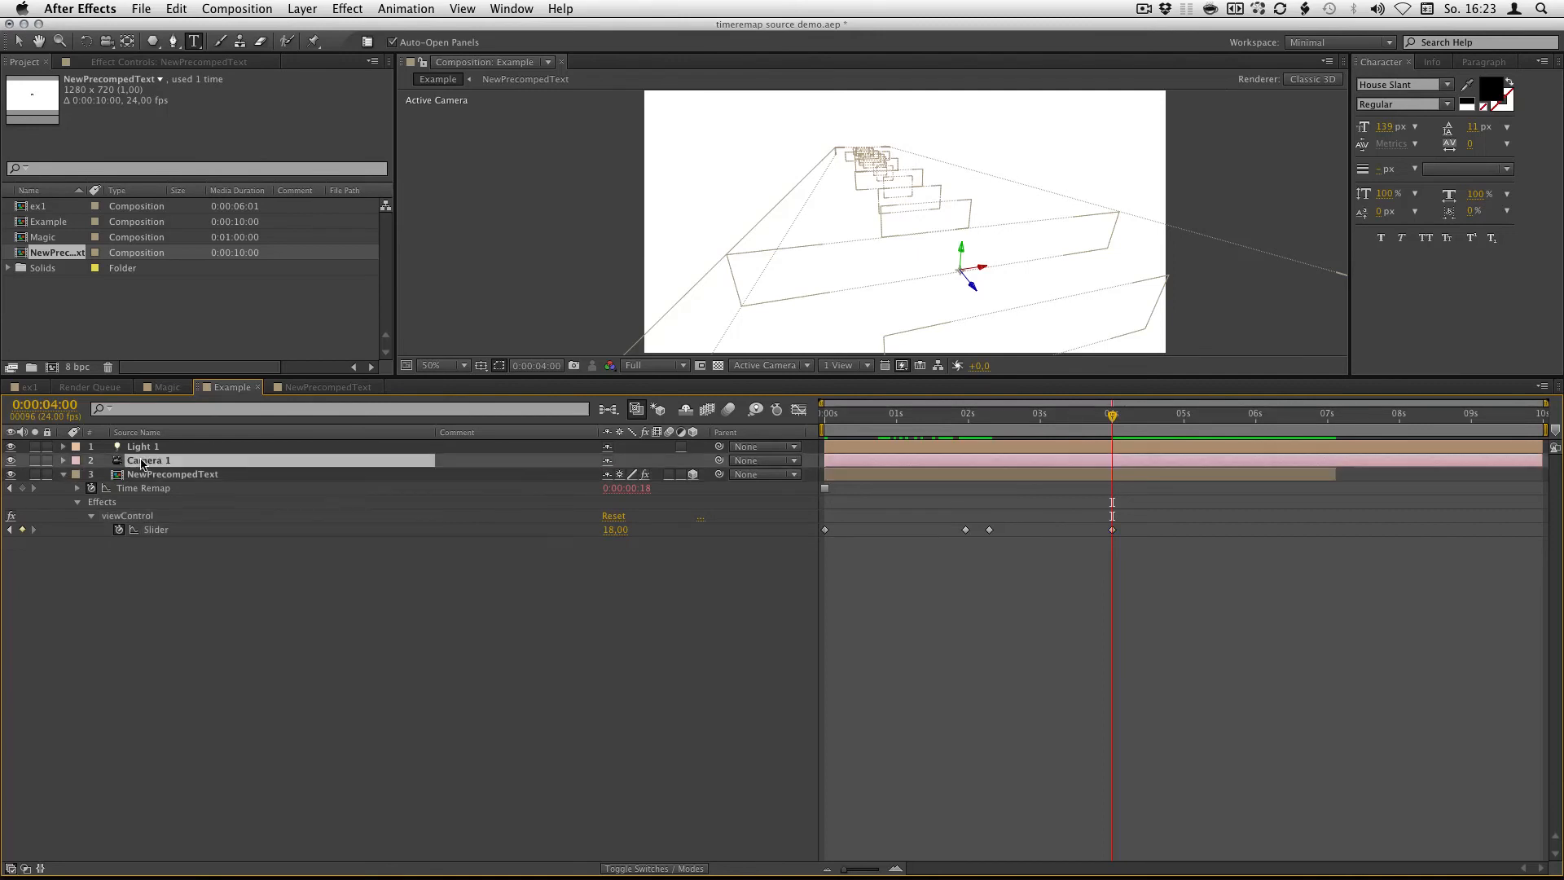
{"action": "key", "text": "c"}
Step: Orbit and track the Example comp's camera back for a wider view of the words
{"action": "left_click_drag", "start_coordinate": [856, 230], "coordinate": [850, 225]}
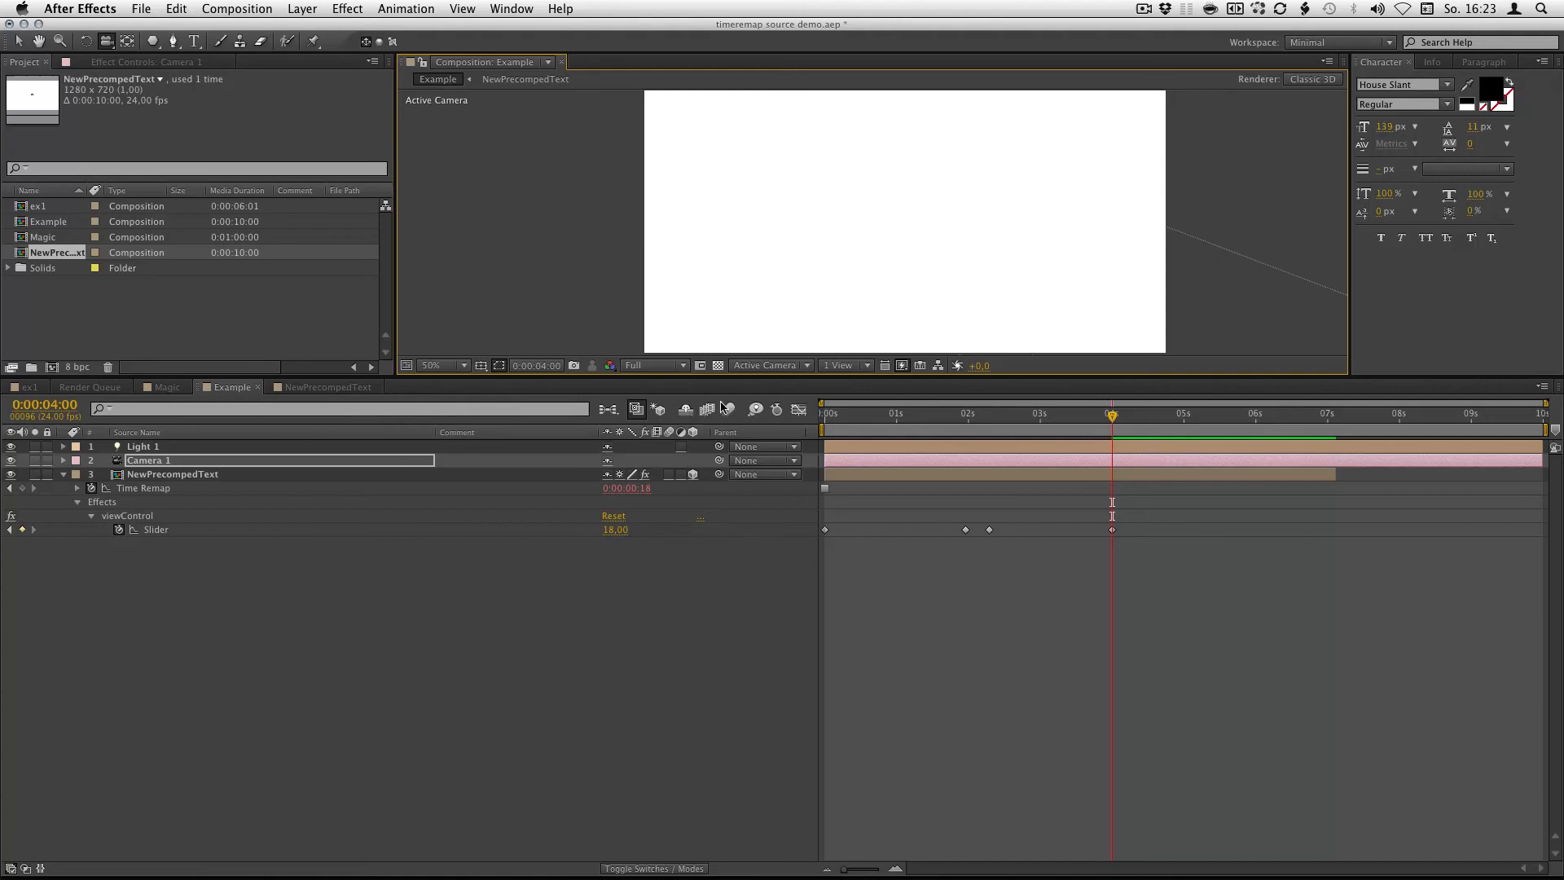
{"action": "scroll", "coordinate": [827, 335], "scroll_direction": "down", "scroll_amount": 2}
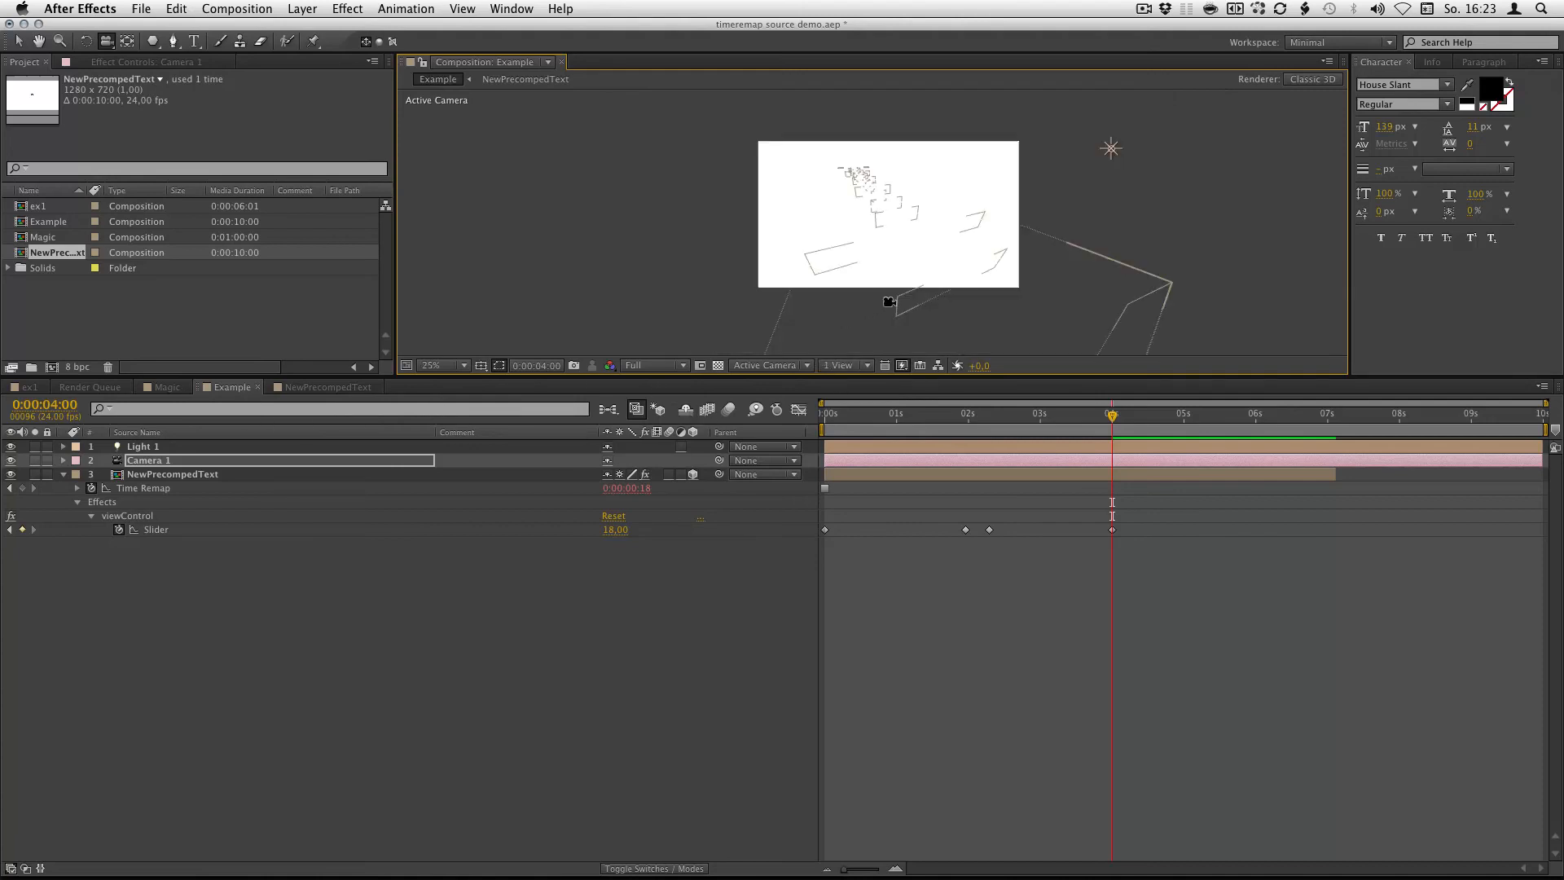
{"action": "key", "text": "c"}
{"action": "key", "text": "c"}
{"action": "mouse_move", "coordinate": [842, 303]}
{"action": "left_mouse_down"}
{"action": "mouse_move", "coordinate": [832, 272]}
{"action": "mouse_move", "coordinate": [827, 350]}
{"action": "mouse_move", "coordinate": [852, 368]}
{"action": "mouse_move", "coordinate": [855, 275]}
{"action": "left_mouse_up"}
{"action": "key", "text": "c"}
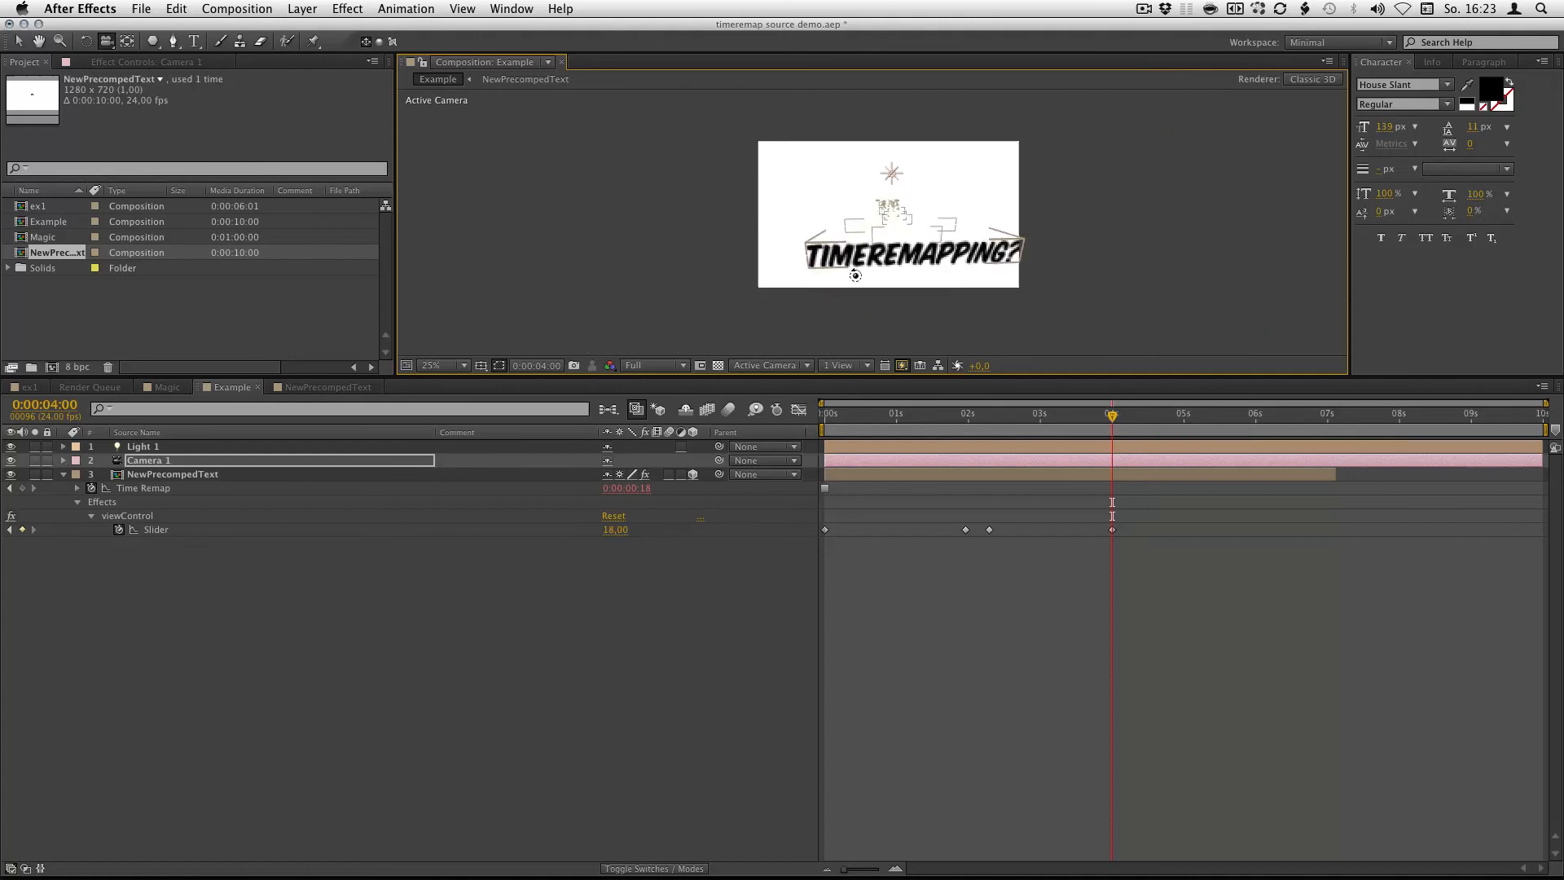
Step: Scrub back to the YES IT IS frame and return to the NewPrecompedText comp
{"action": "mouse_move", "coordinate": [1113, 415]}
{"action": "left_mouse_down"}
{"action": "mouse_move", "coordinate": [1095, 419]}
{"action": "mouse_move", "coordinate": [1113, 418]}
{"action": "left_mouse_up"}
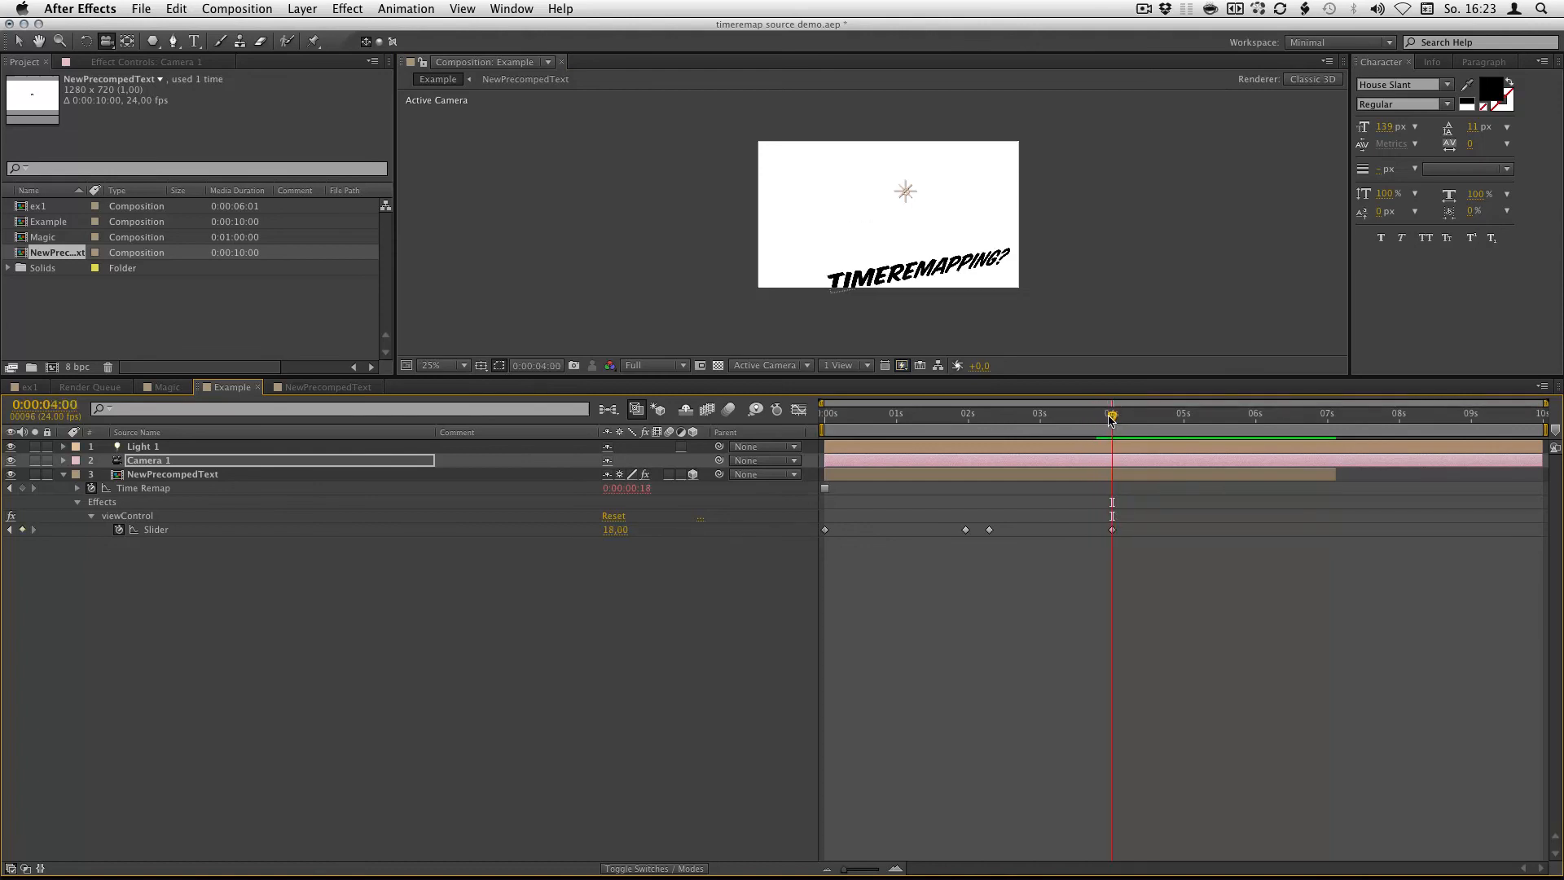
{"action": "left_click_drag", "start_coordinate": [1108, 419], "coordinate": [1095, 418]}
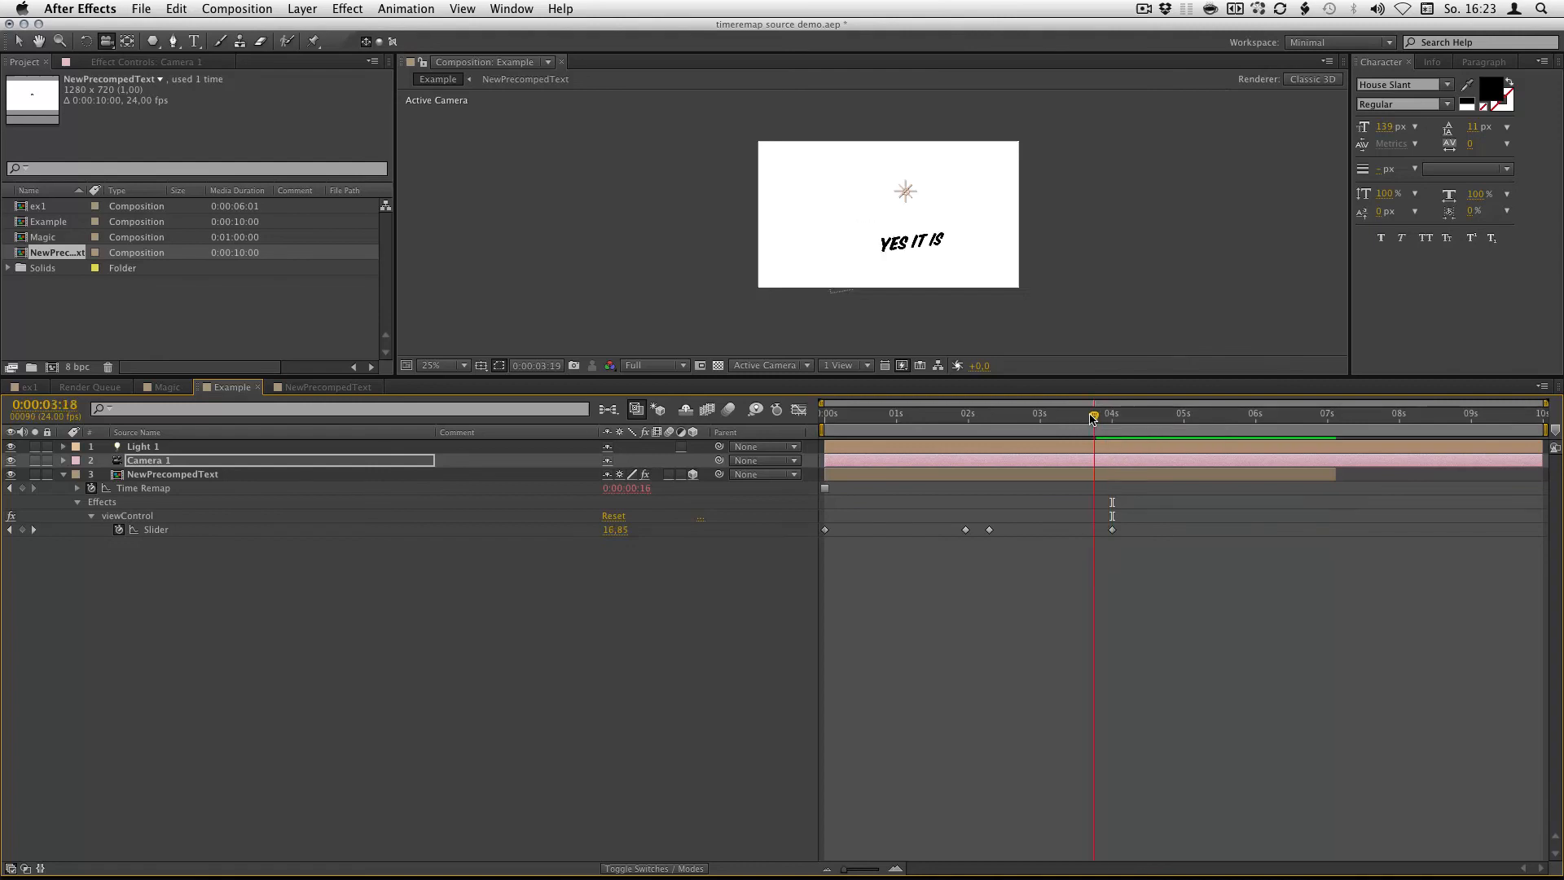
{"action": "left_click", "coordinate": [142, 447]}
{"action": "double_click", "coordinate": [171, 473]}
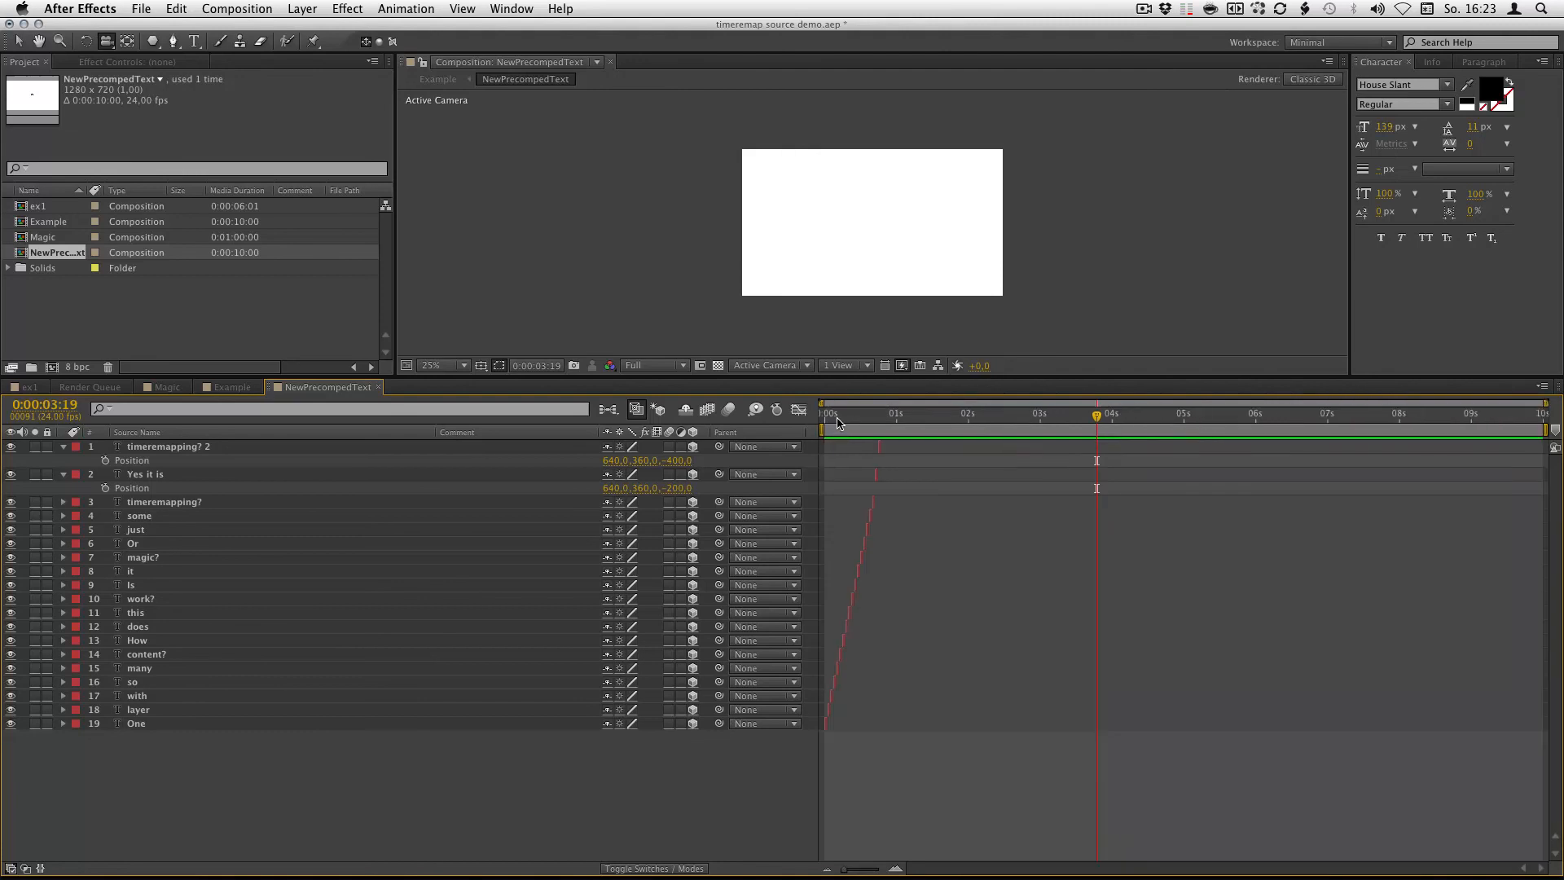
Step: Add a new 5000 px white solid to NewPrecompedText and make it a 3D layer
{"action": "key", "text": "Home"}
{"action": "left_click", "coordinate": [345, 8]}
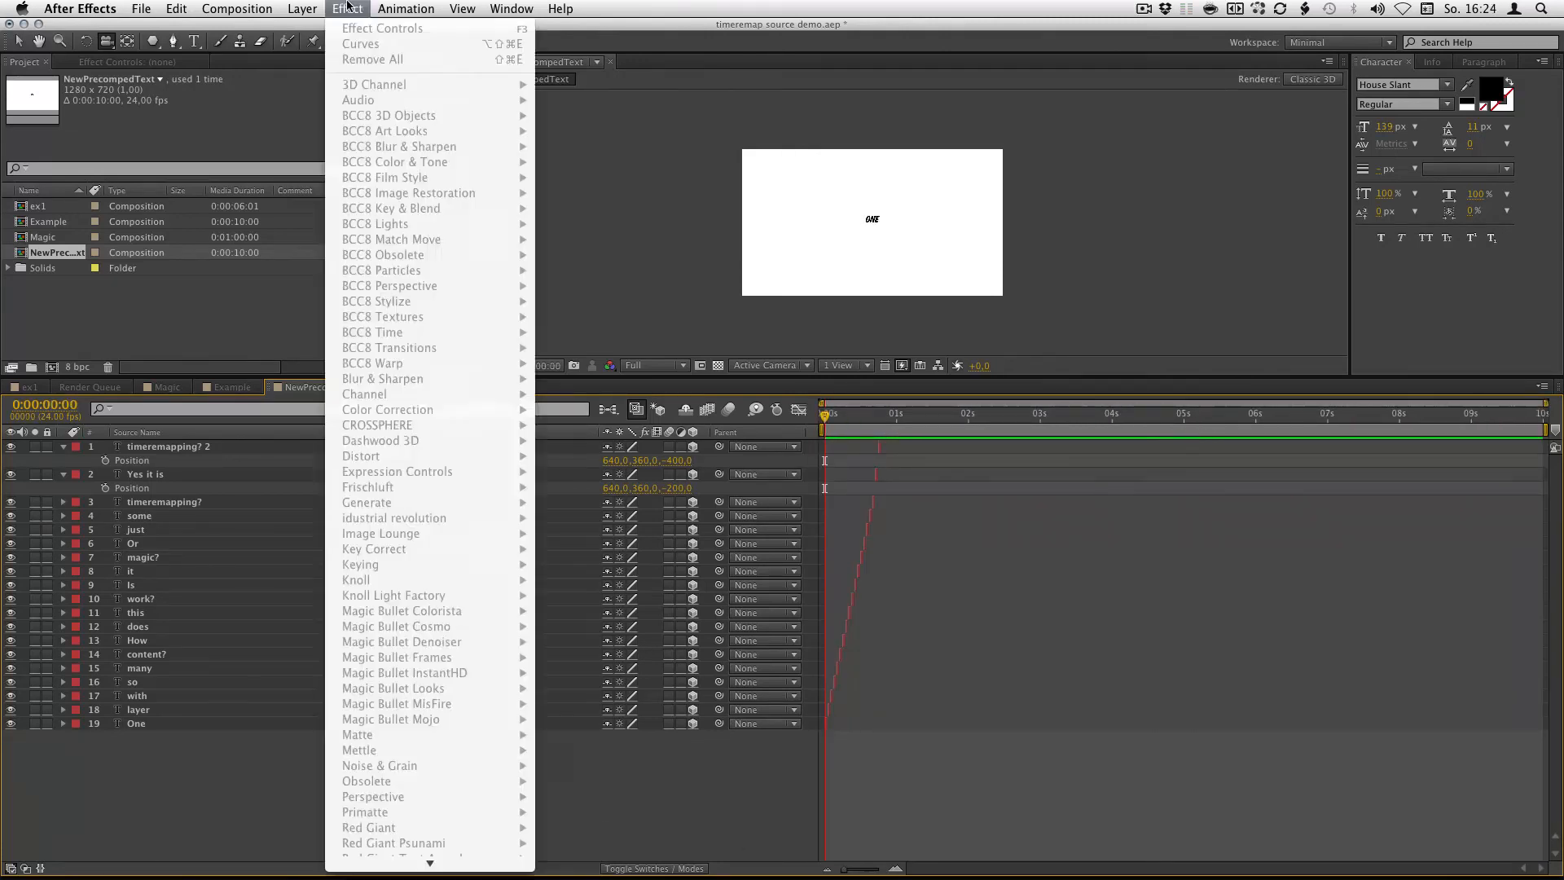
{"action": "mouse_move", "coordinate": [309, 28]}
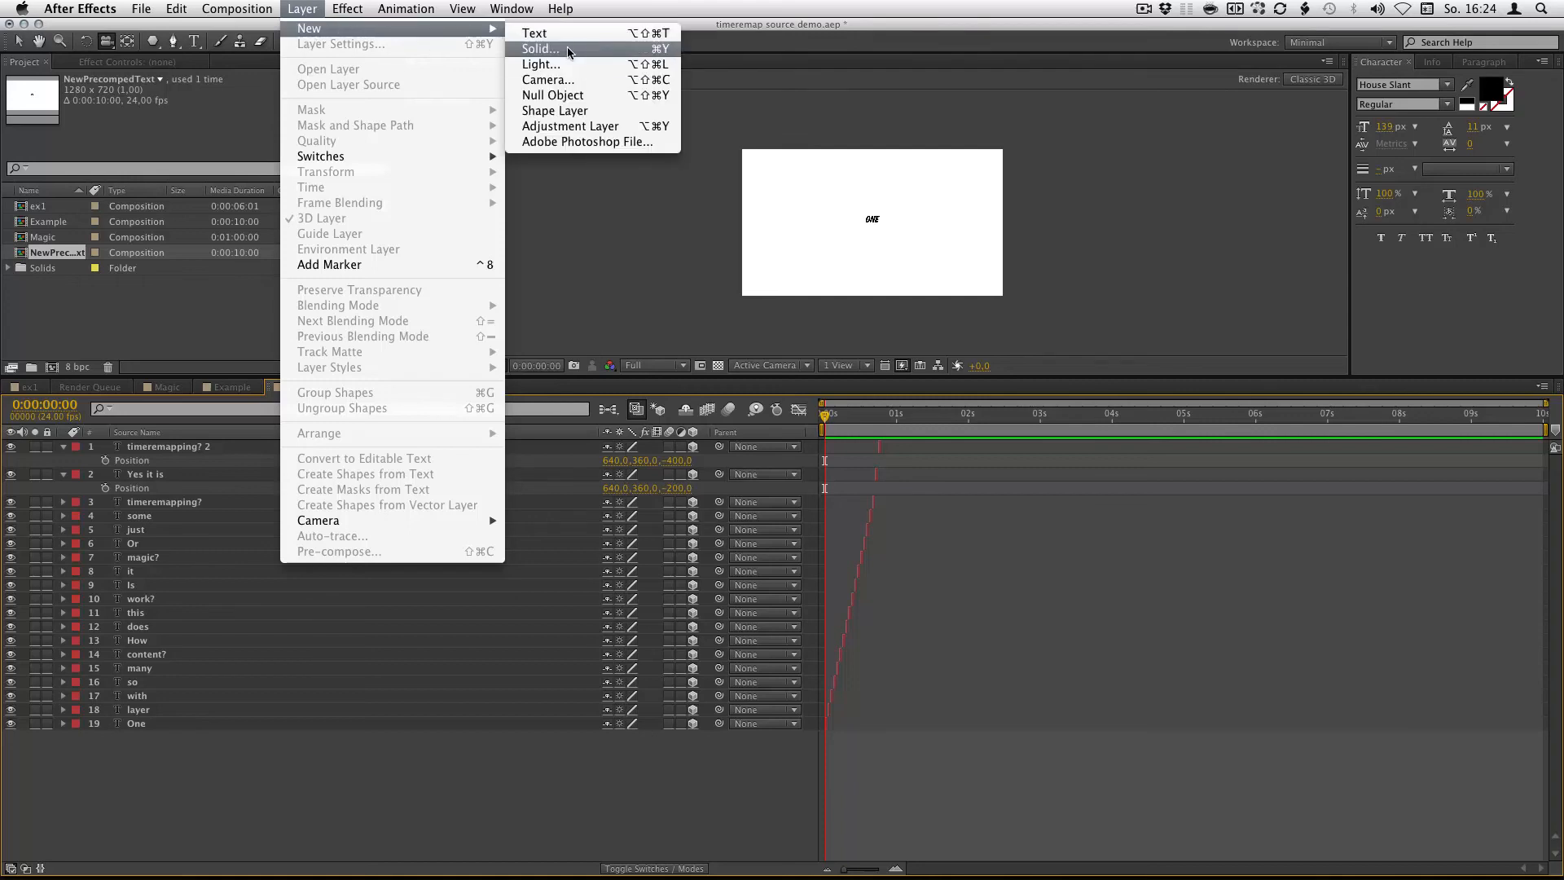
{"action": "left_click", "coordinate": [575, 48]}
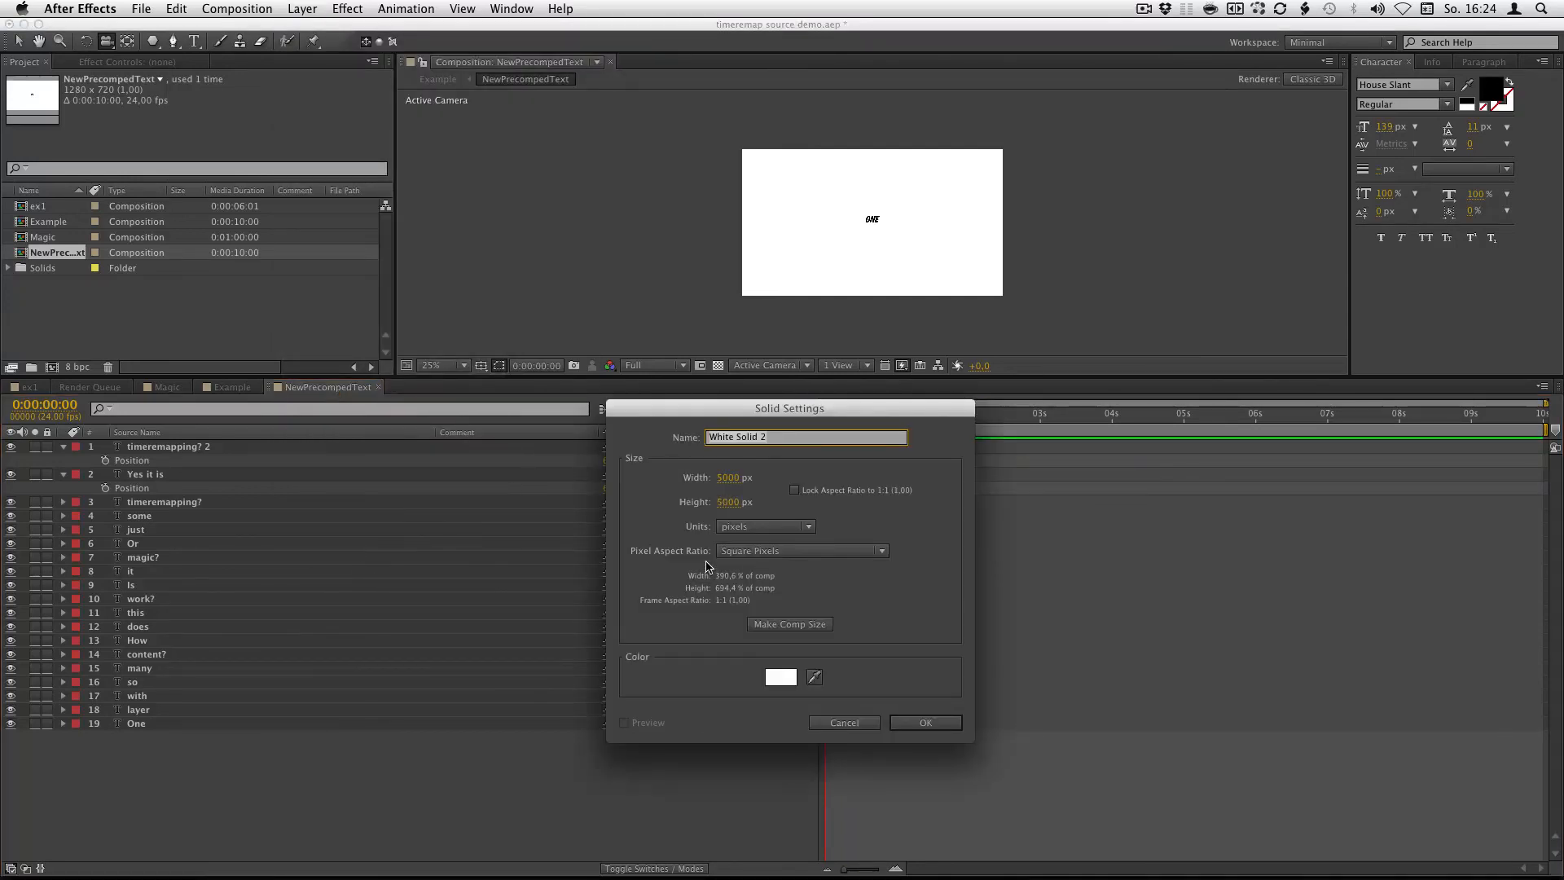
{"action": "key", "text": "Return"}
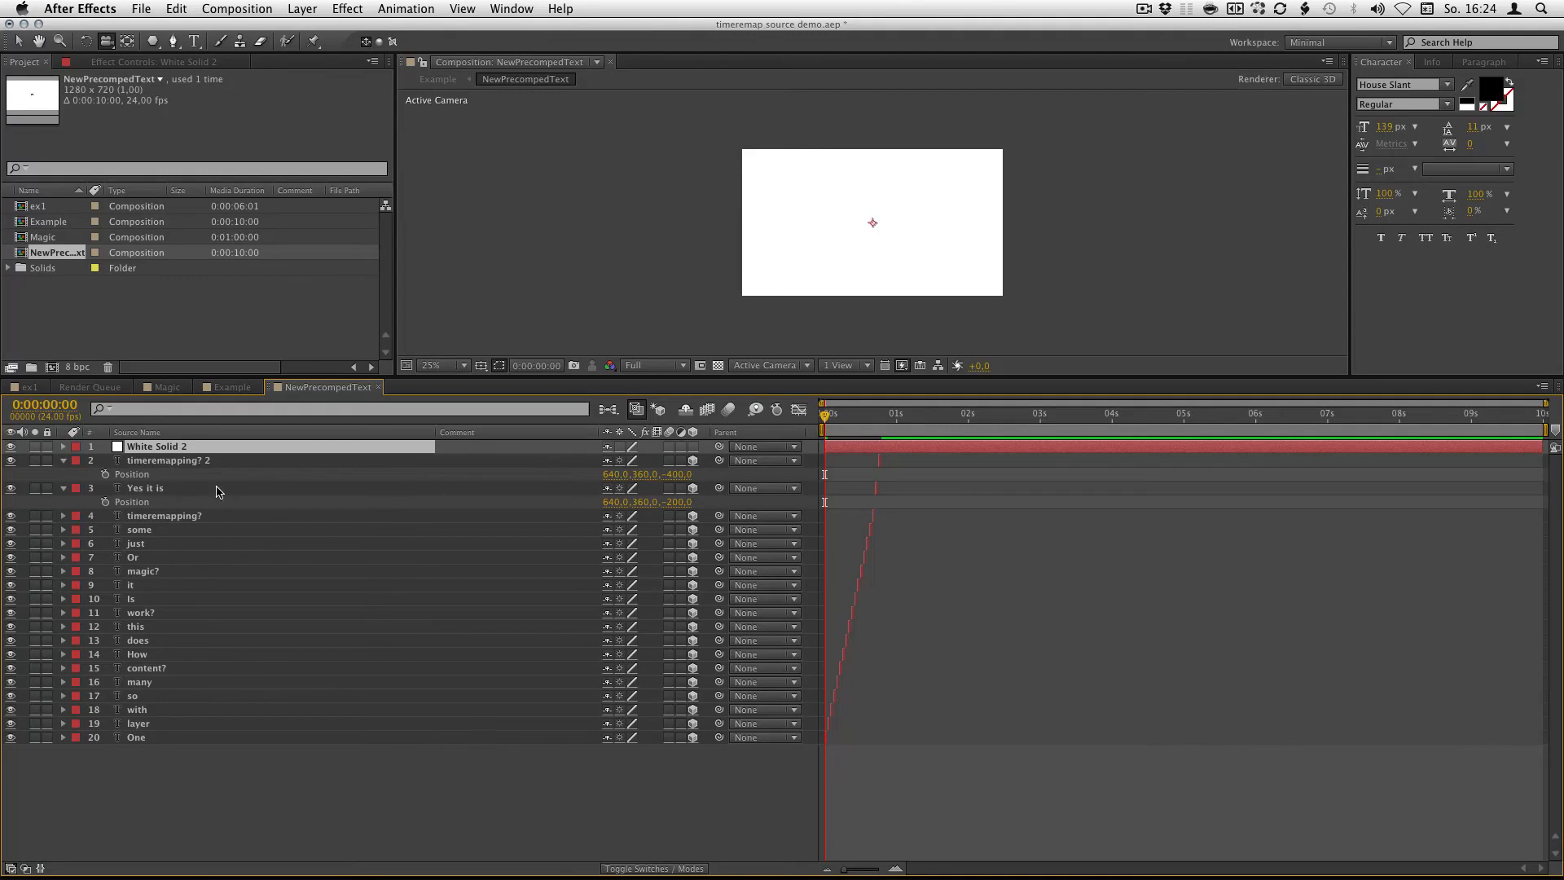
{"action": "left_click", "coordinate": [693, 446]}
Step: Rotate the solid -90° on X to lie flat and move it beneath all layers
{"action": "key", "text": "p"}
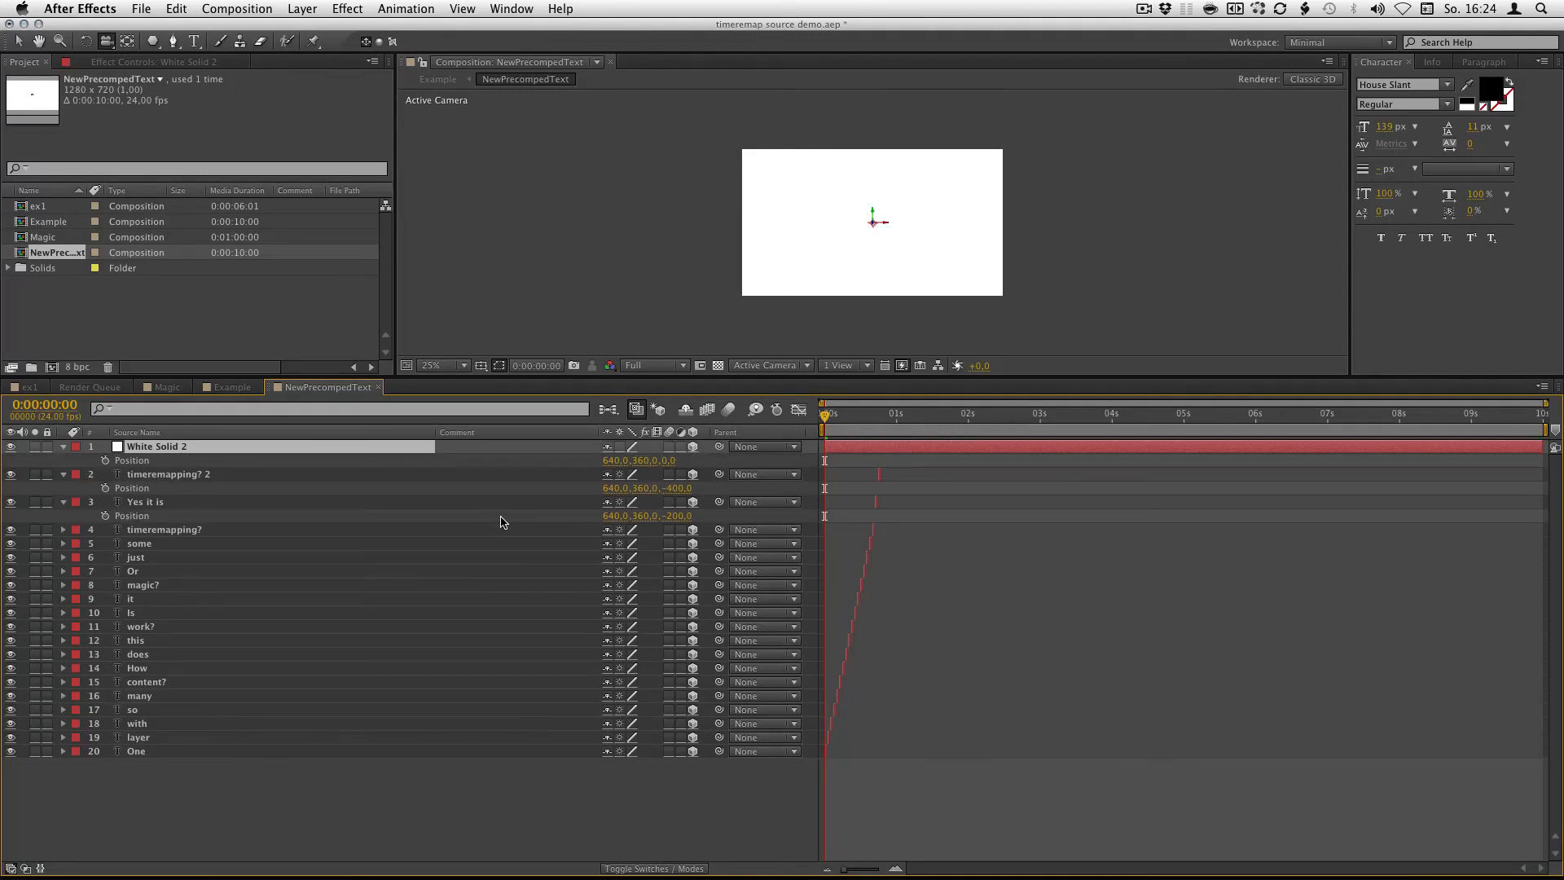
{"action": "key", "text": "r"}
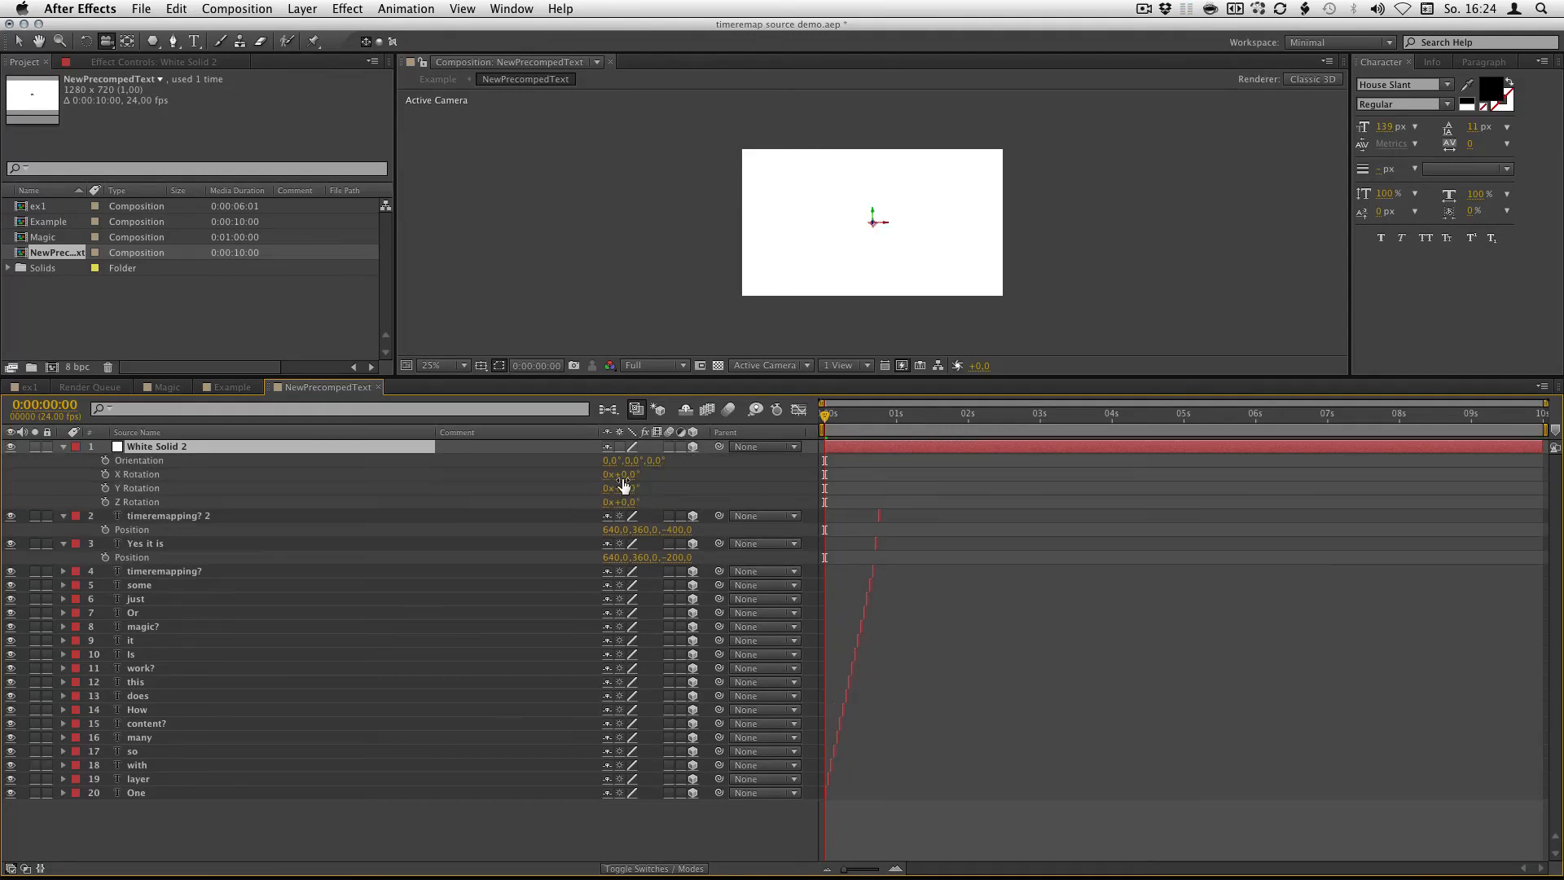
{"action": "left_click", "coordinate": [628, 475]}
{"action": "type", "text": "0"}
{"action": "key", "text": "Return"}
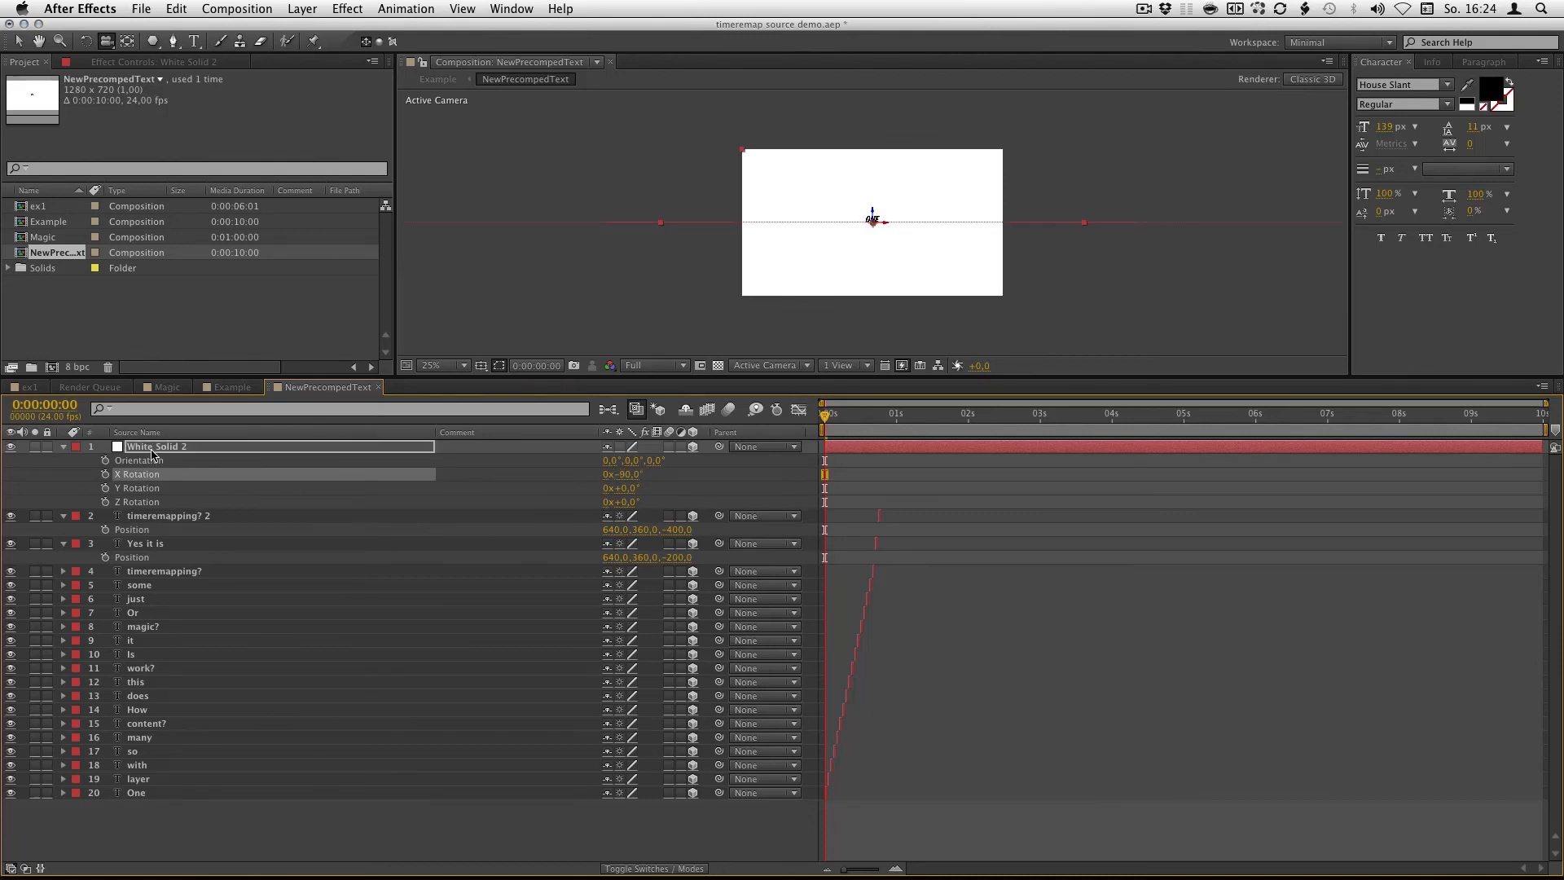
{"action": "left_click_drag", "start_coordinate": [155, 455], "coordinate": [185, 801]}
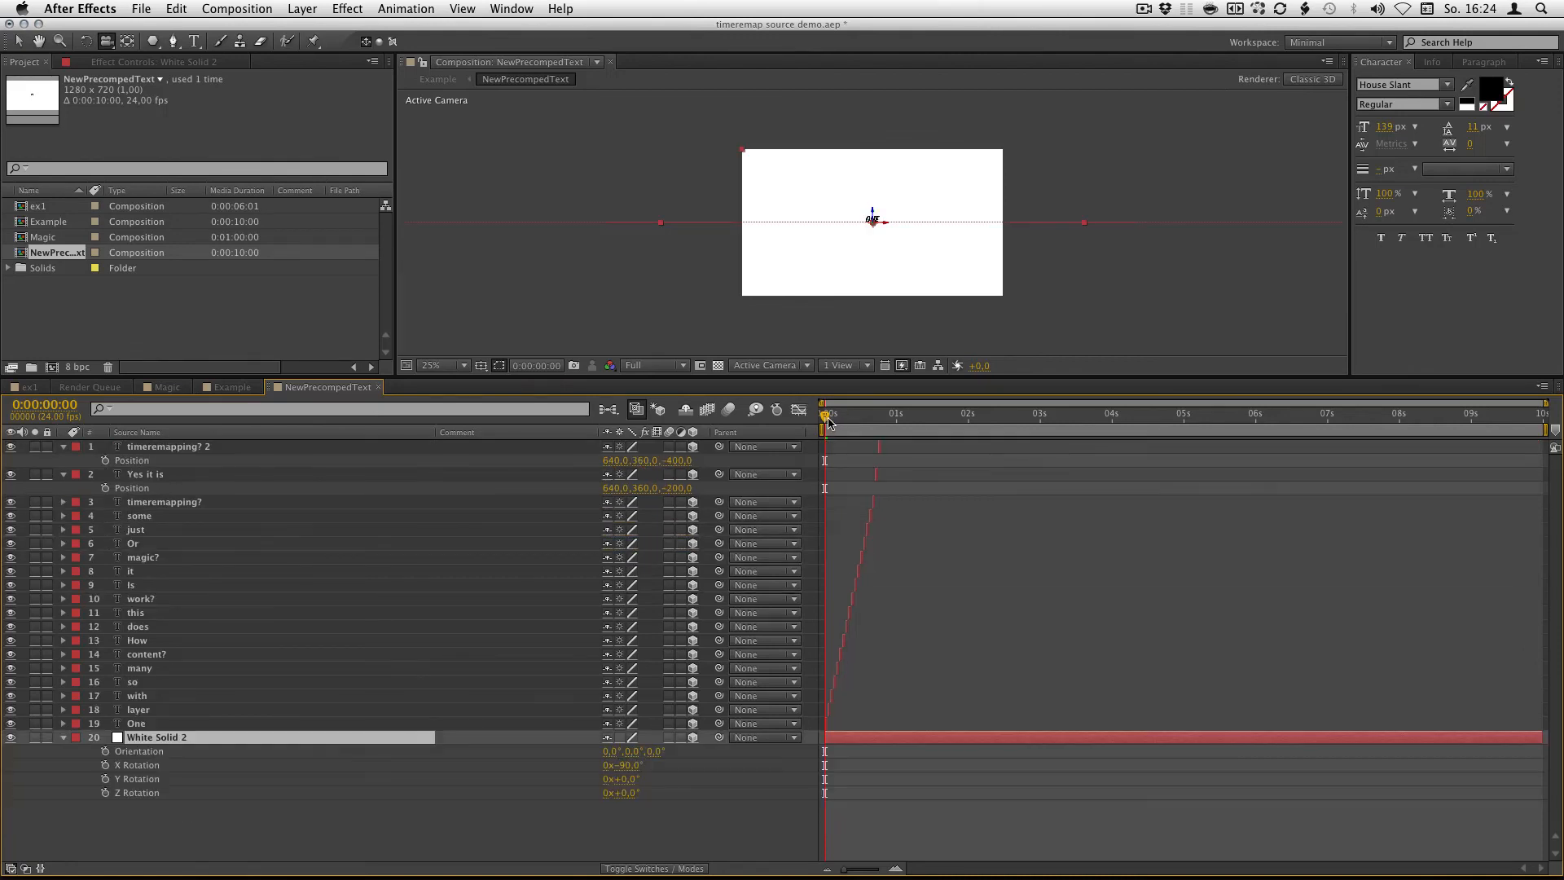